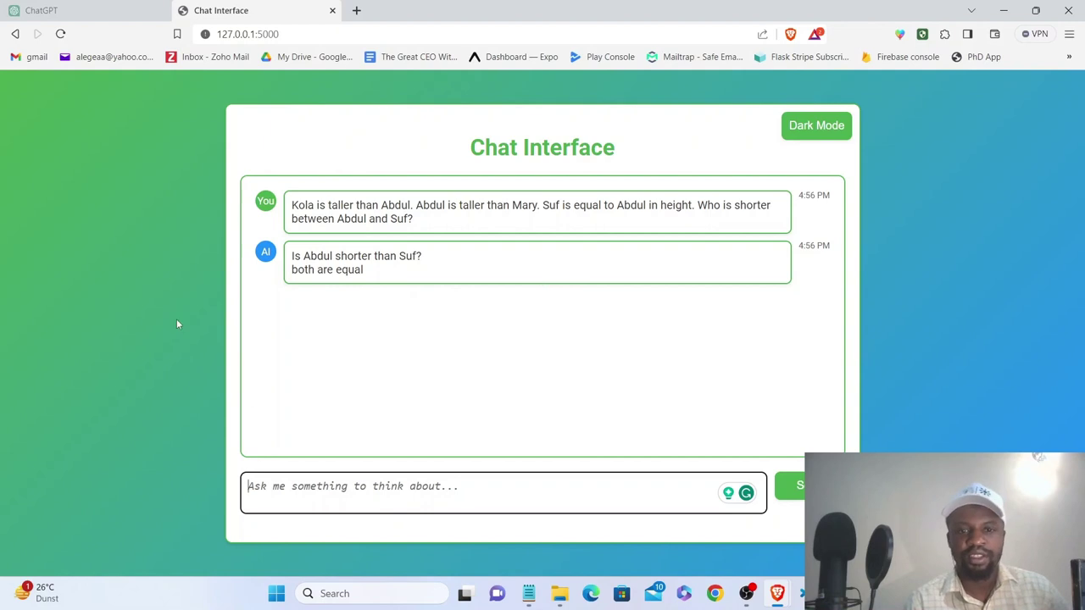
Step: In ChatGPT, resend the height puzzle with "shorter" changed to "taller" in its closing question, and compare the answer's reasoning with the question
{"action": "left_click", "coordinate": [68, 9]}
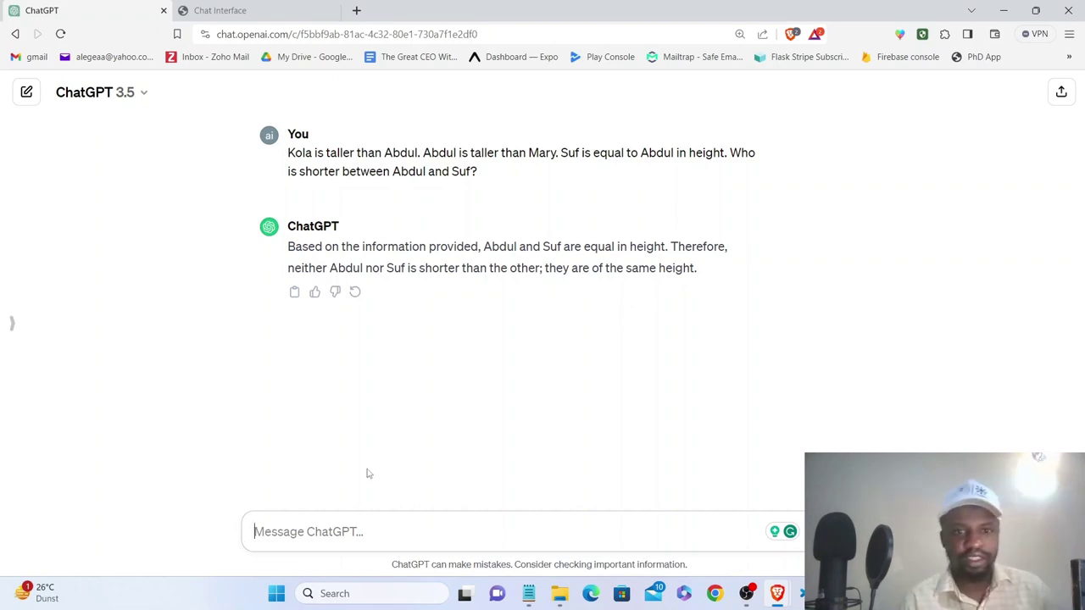
{"action": "type", "text": "Kola is taller than Abdul. Abdul is taller than Mary. Suf is equal to Abdul in height. Who is shorter between Abdul and Suf?"}
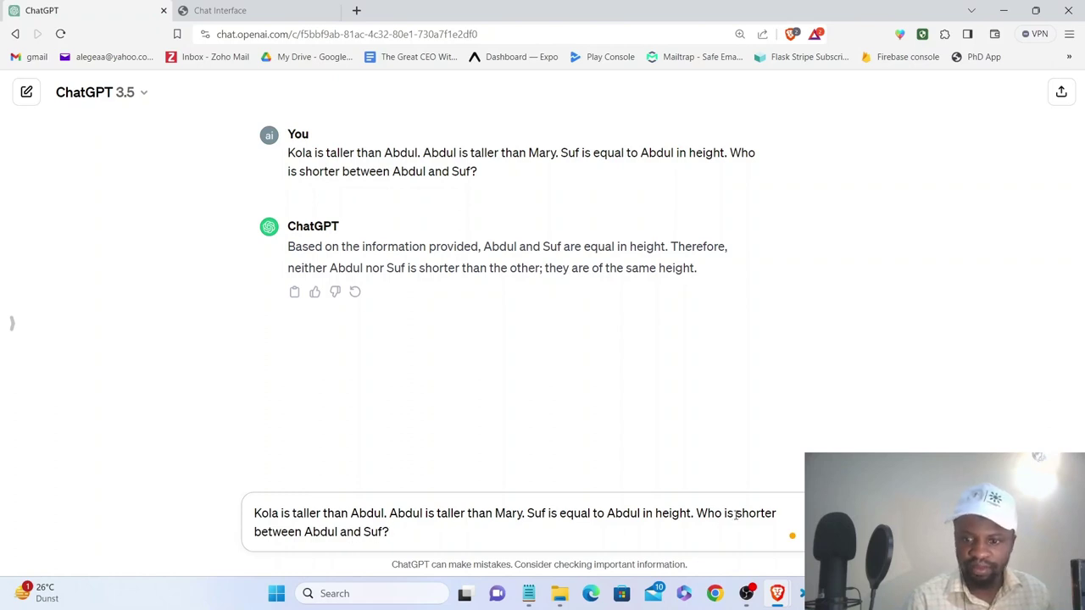
{"action": "left_click_drag", "start_coordinate": [736, 513], "coordinate": [779, 511]}
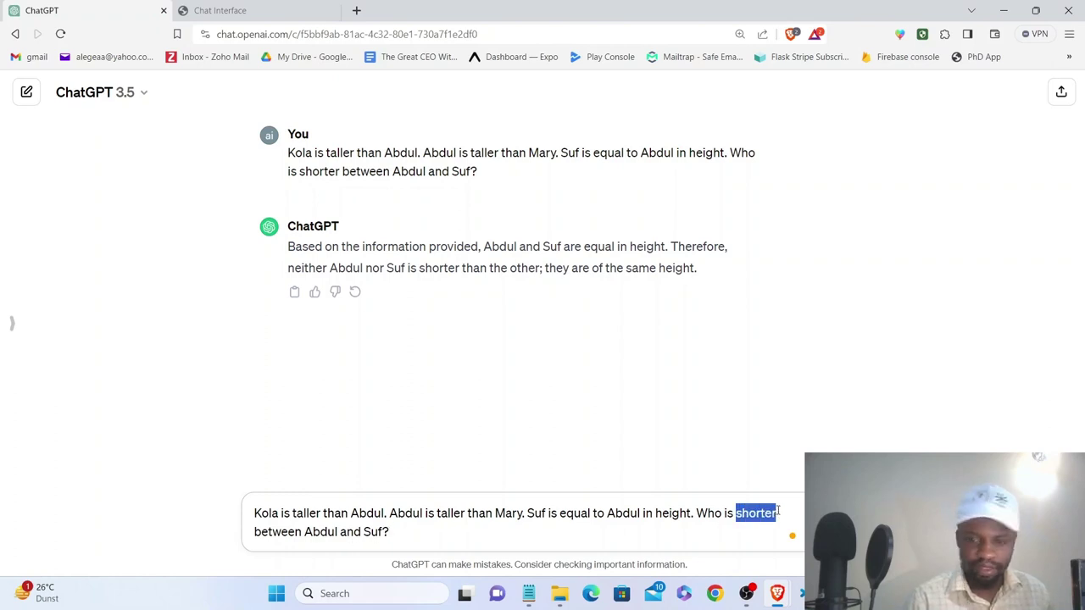
{"action": "type", "text": "taller"}
{"action": "key", "text": "Return"}
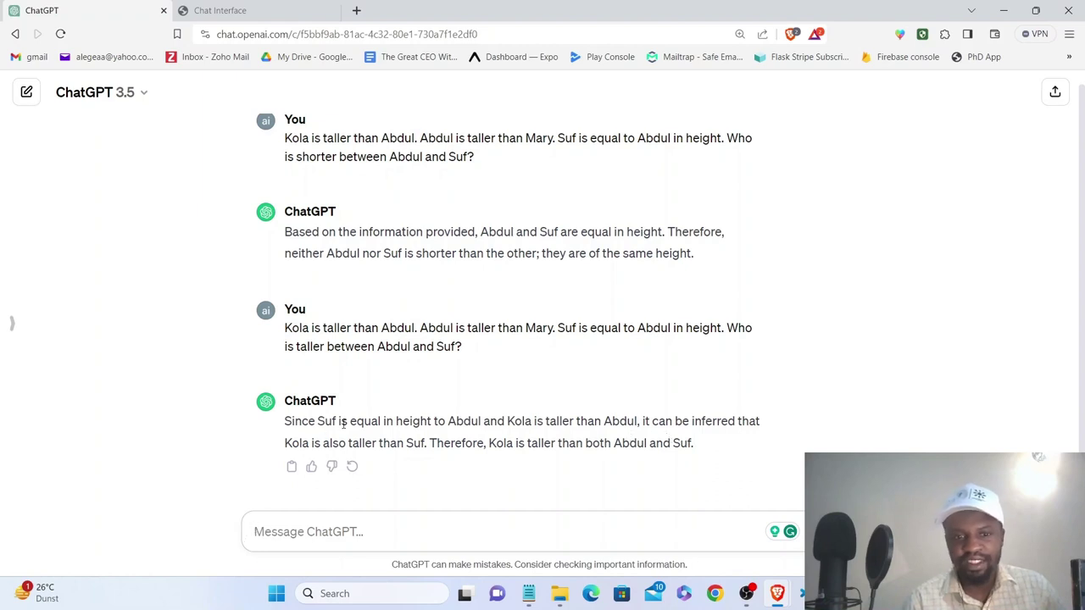
{"action": "left_click_drag", "start_coordinate": [317, 421], "coordinate": [487, 427]}
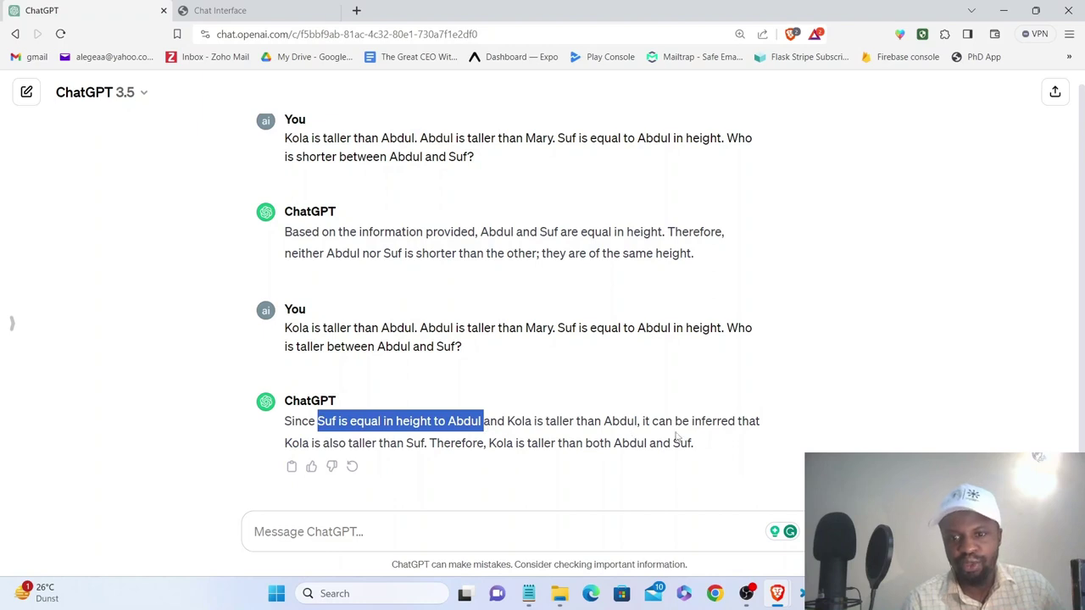
{"action": "left_click_drag", "start_coordinate": [697, 448], "coordinate": [496, 443]}
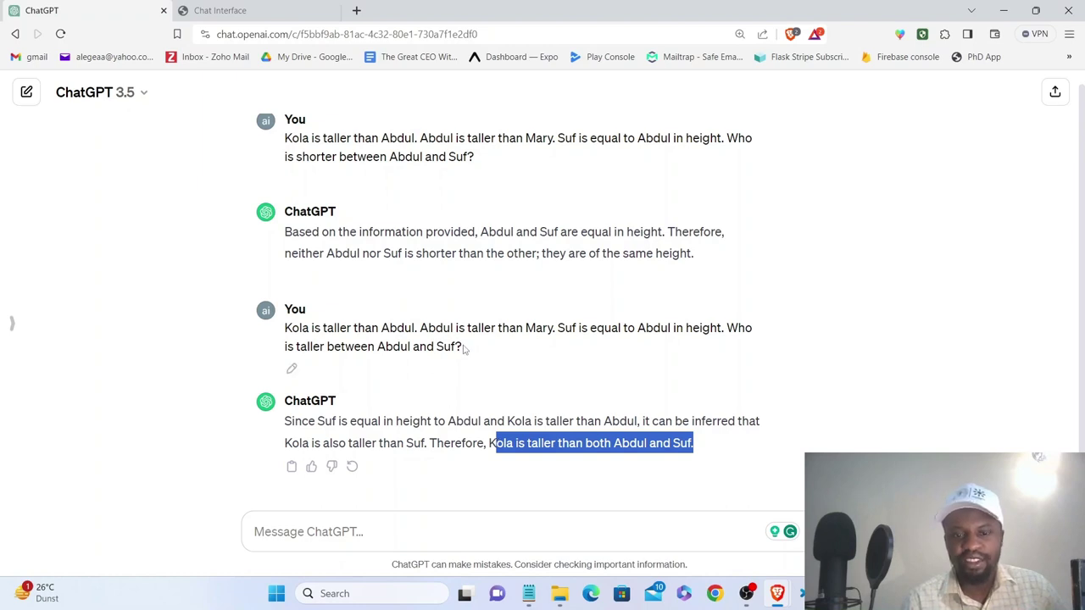
{"action": "left_click_drag", "start_coordinate": [463, 347], "coordinate": [299, 347]}
{"action": "left_click", "coordinate": [359, 363]}
Step: In the local Chat Interface, send the same height puzzle with "shorter" replaced by "taller" in the closing question
{"action": "left_click", "coordinate": [220, 10]}
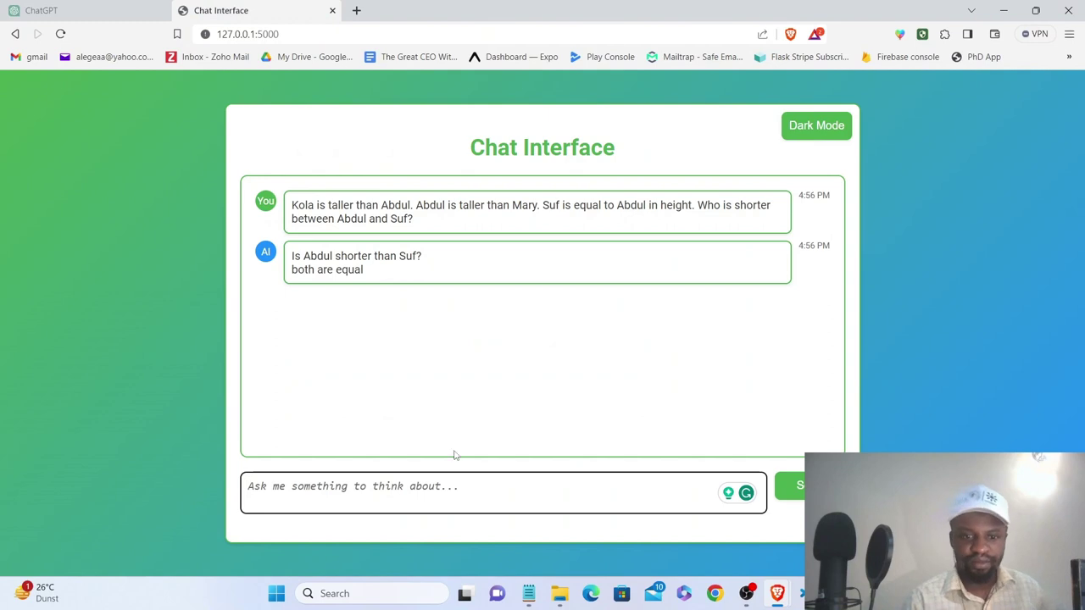
{"action": "type", "text": "Kola is taller than Abdul. Abdul is taller than Mary. Suf is equal to Abdul in height. Who is shorter between Abdul and Suf?"}
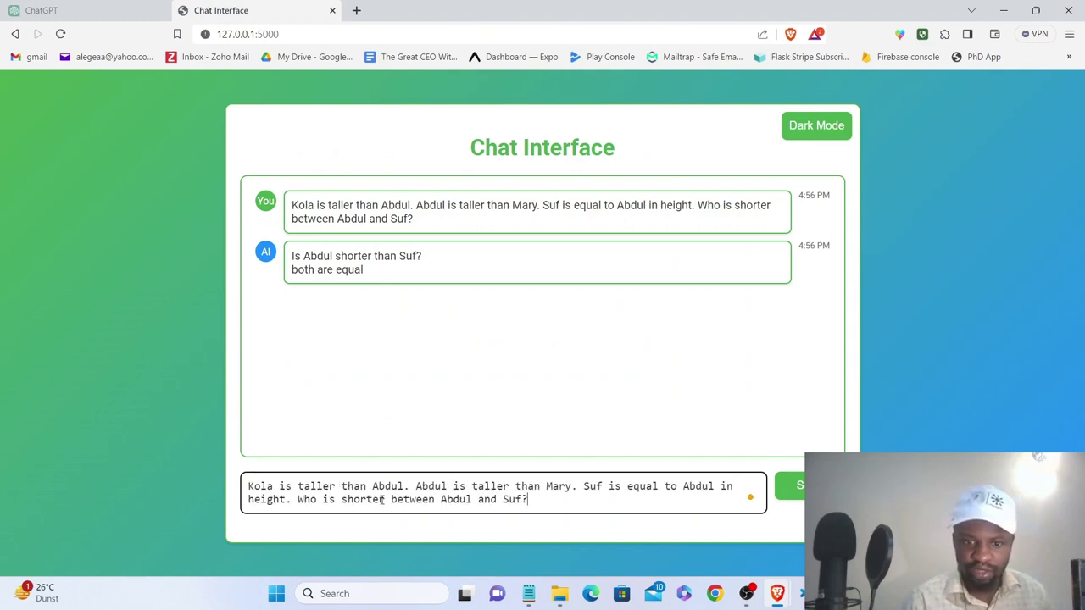
{"action": "left_click_drag", "start_coordinate": [379, 499], "coordinate": [340, 500]}
{"action": "type", "text": "taller"}
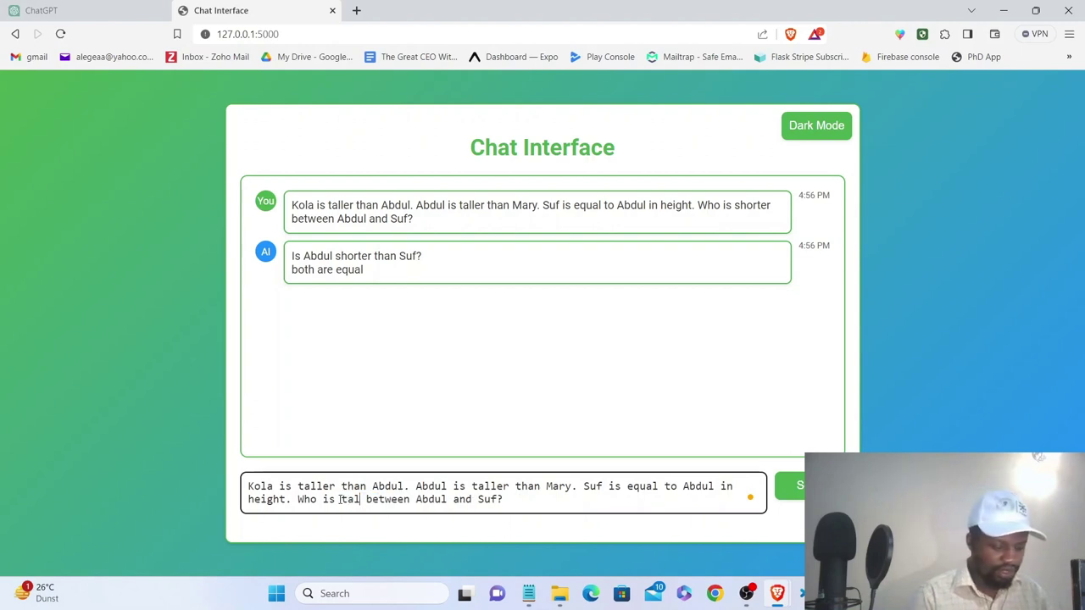
{"action": "key", "text": "Return"}
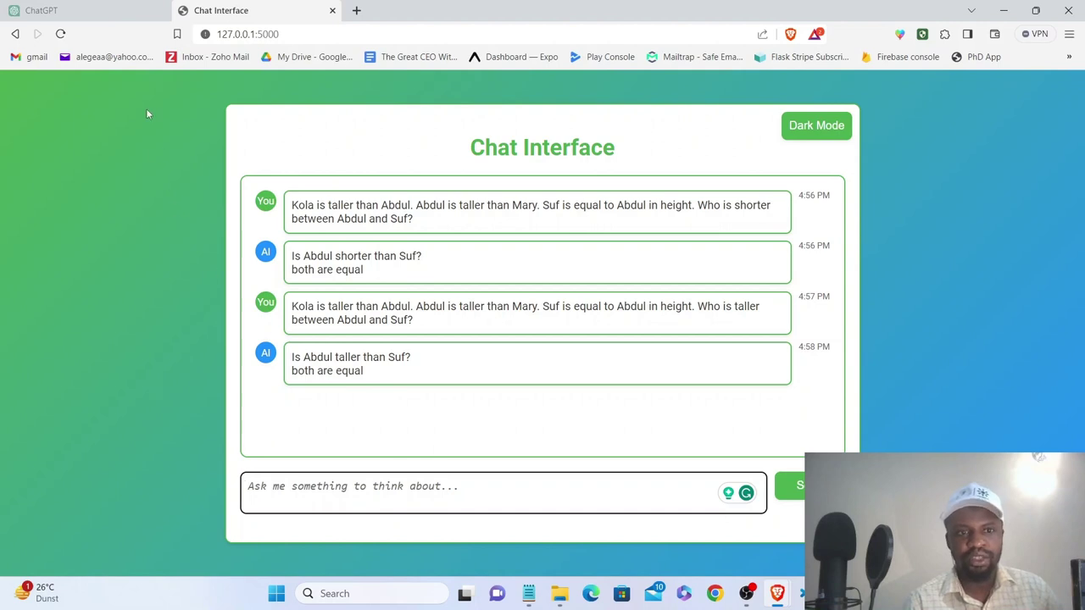
Step: Enter the height puzzle in a new ChatGPT message, replacing its closing question with "List all entities"
{"action": "left_click", "coordinate": [63, 7]}
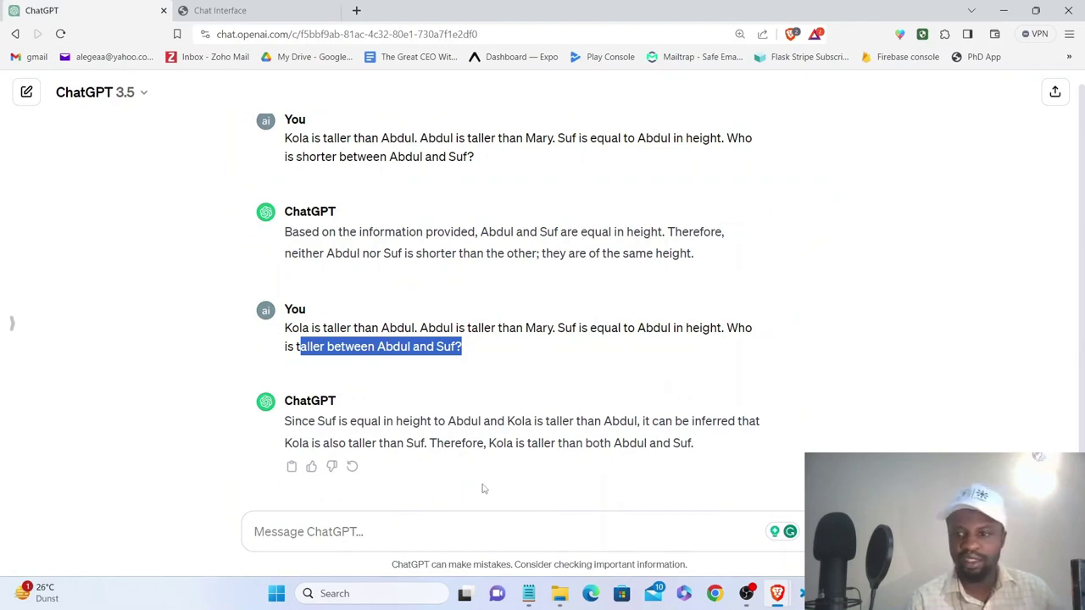
{"action": "left_click", "coordinate": [446, 339]}
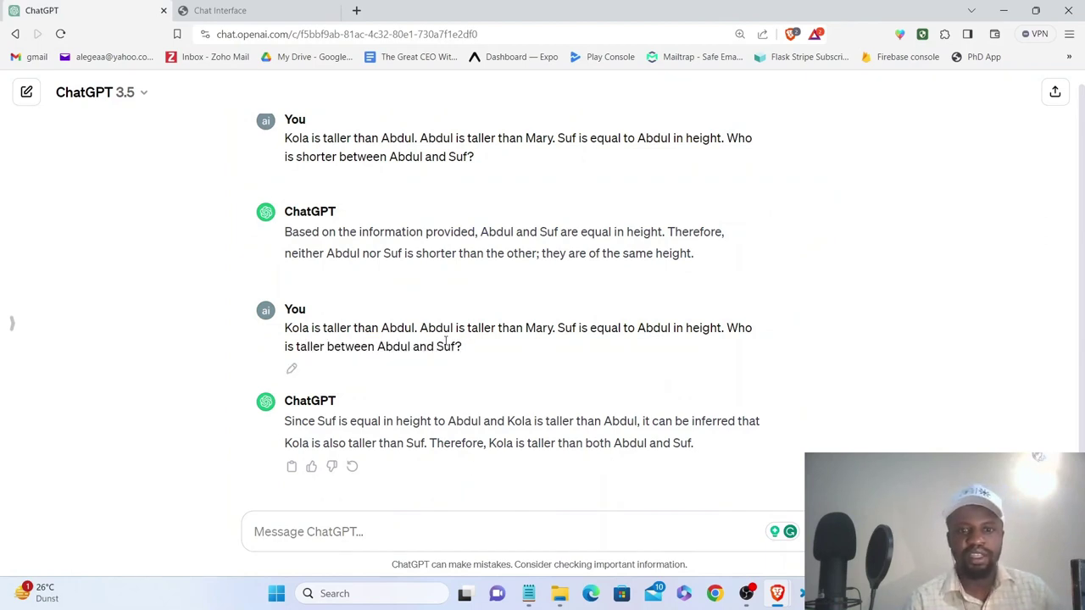
{"action": "left_click", "coordinate": [405, 514]}
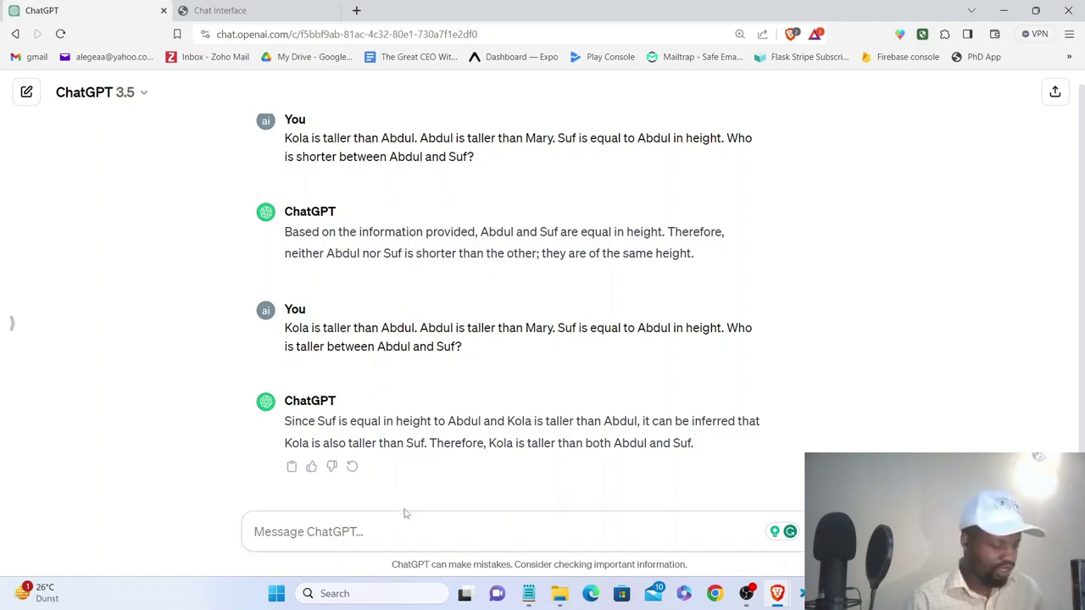
{"action": "type", "text": "Kola is taller than Abdul. Abdul is taller than Mary. Suf is equal to Abdul in height. Who is shorter between Abdul and Suf?"}
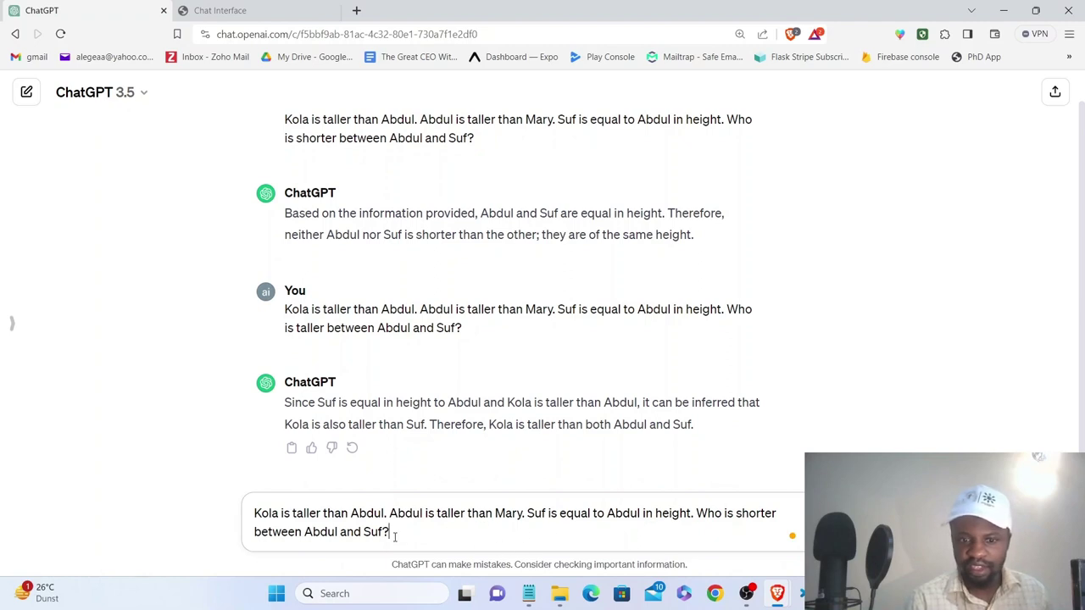
{"action": "left_click_drag", "start_coordinate": [390, 533], "coordinate": [700, 502]}
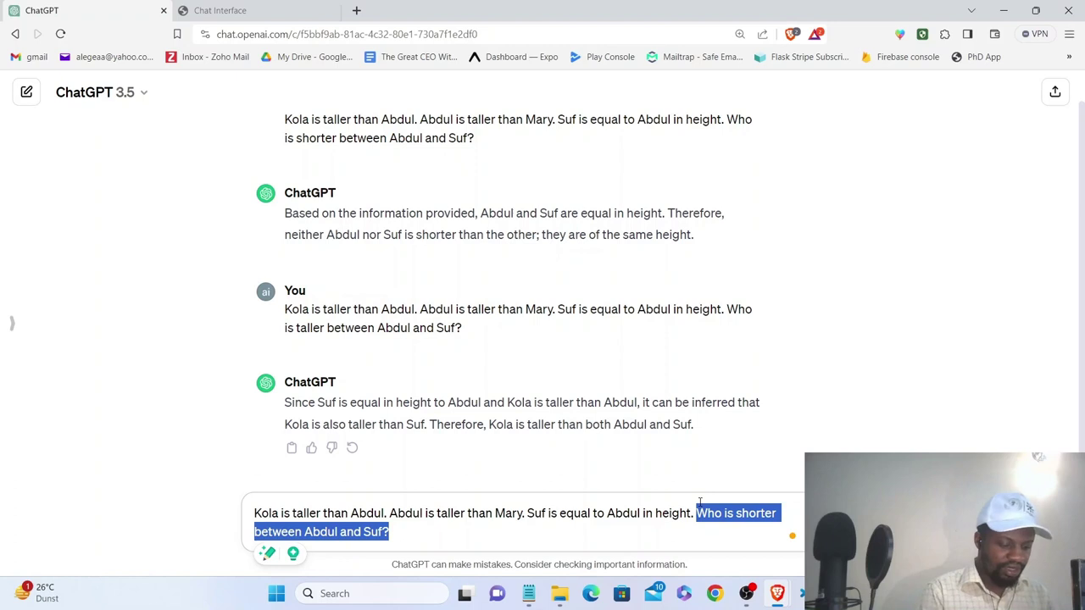
{"action": "type", "text": "Lis"}
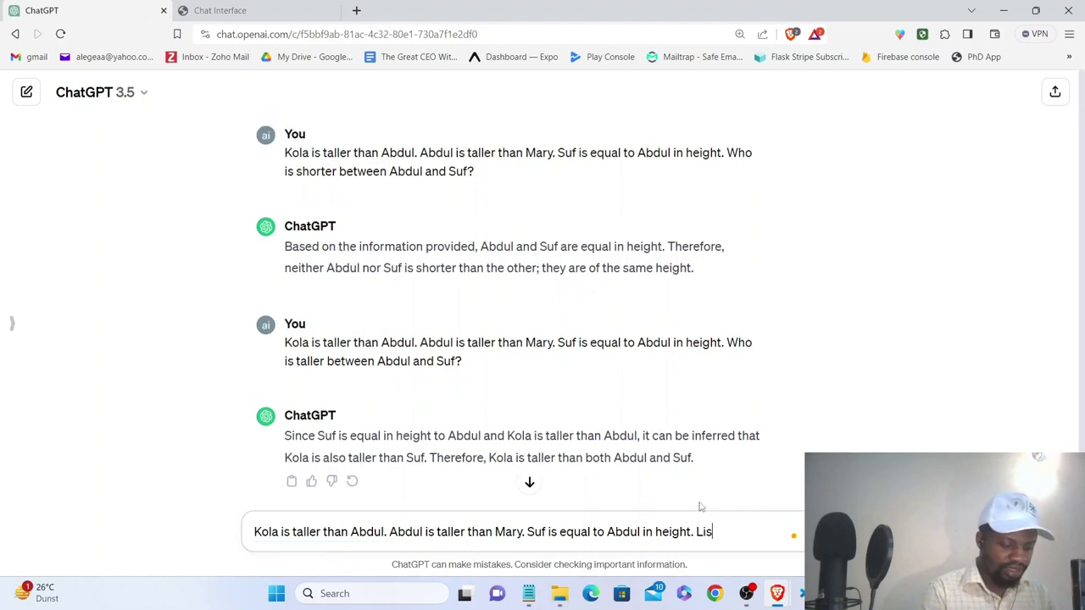
{"action": "type", "text": "t all e"}
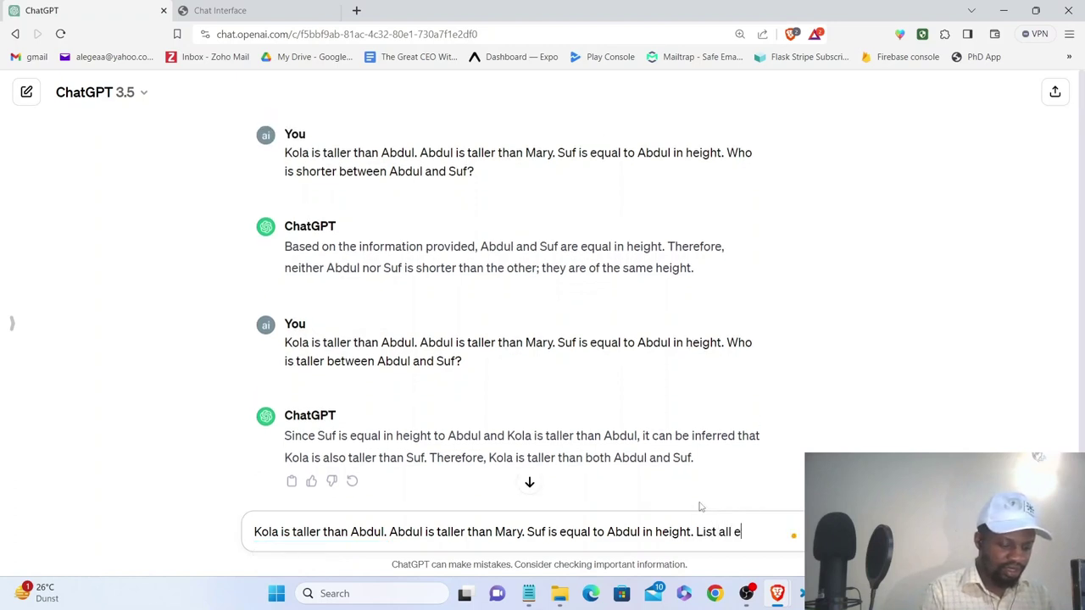
{"action": "type", "text": "ntities "}
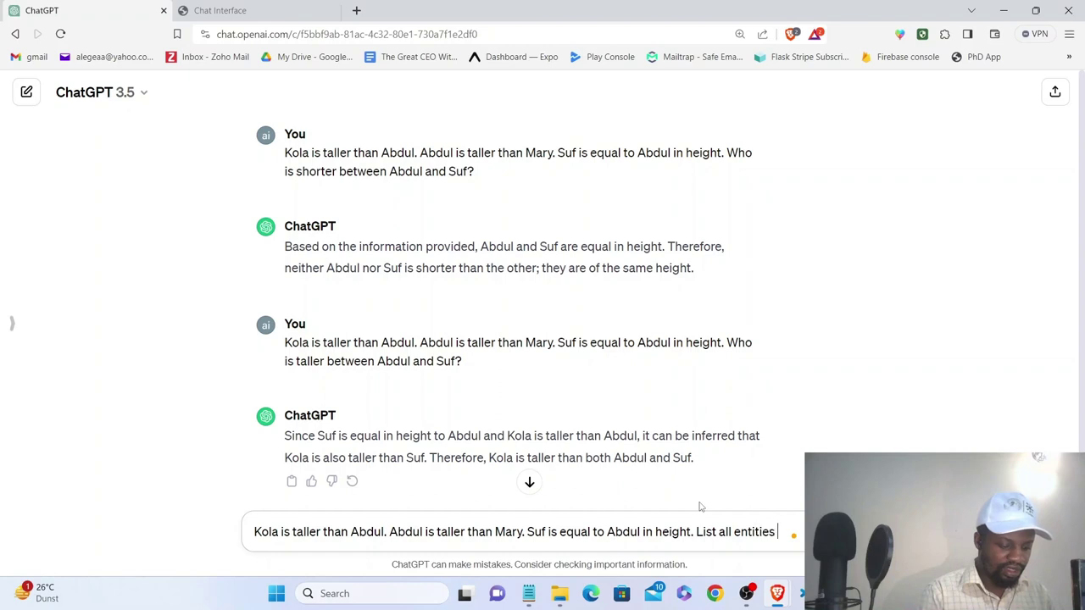
{"action": "type", "text": "equ"}
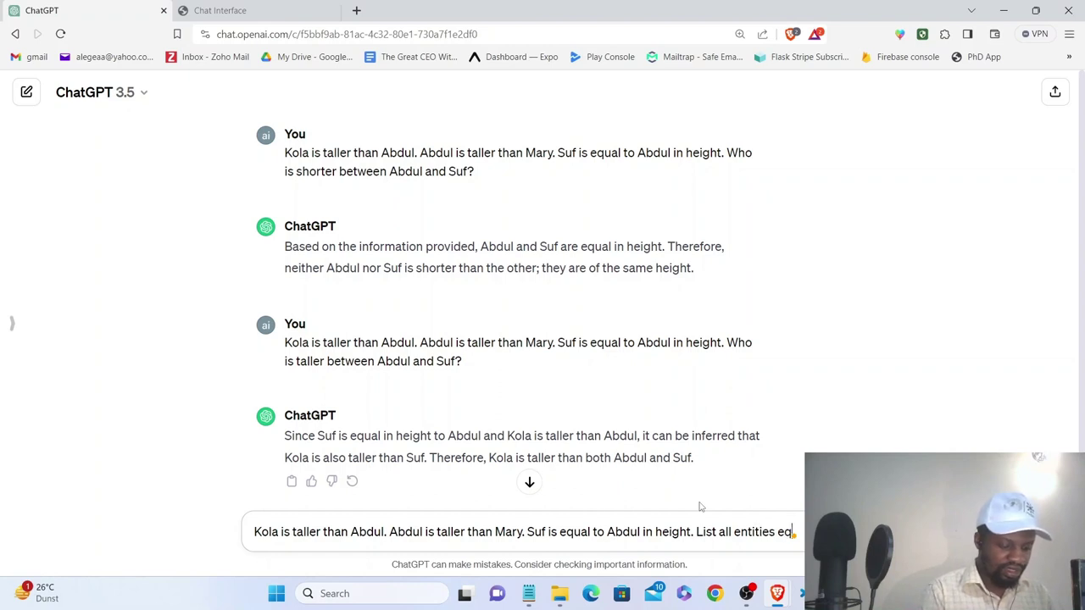
{"action": "key", "text": "BackSpace"}
{"action": "key", "text": "BackSpace"}
{"action": "key", "text": "BackSpace"}
Step: Complete the instruction with "taller than" followed by the name of the first person in the puzzle and a period
{"action": "type", "text": "t"}
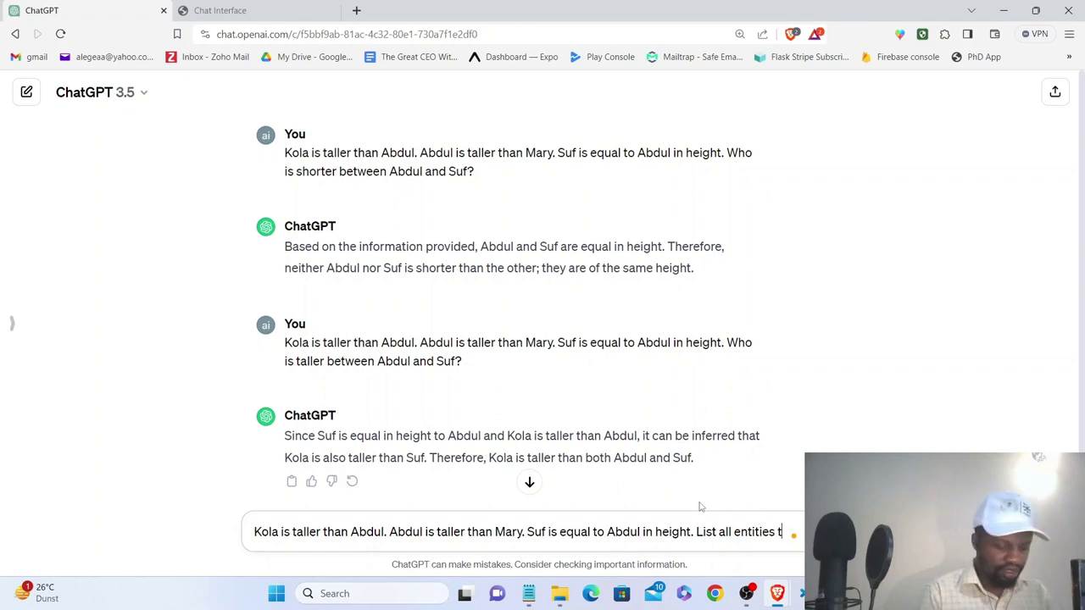
{"action": "type", "text": "aller th"}
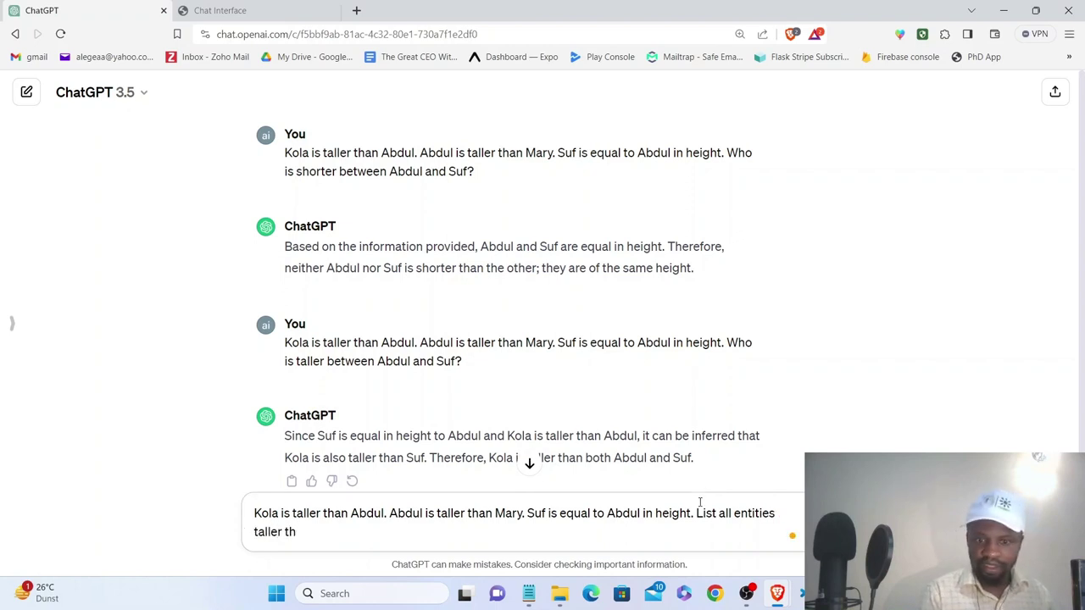
{"action": "type", "text": "an "}
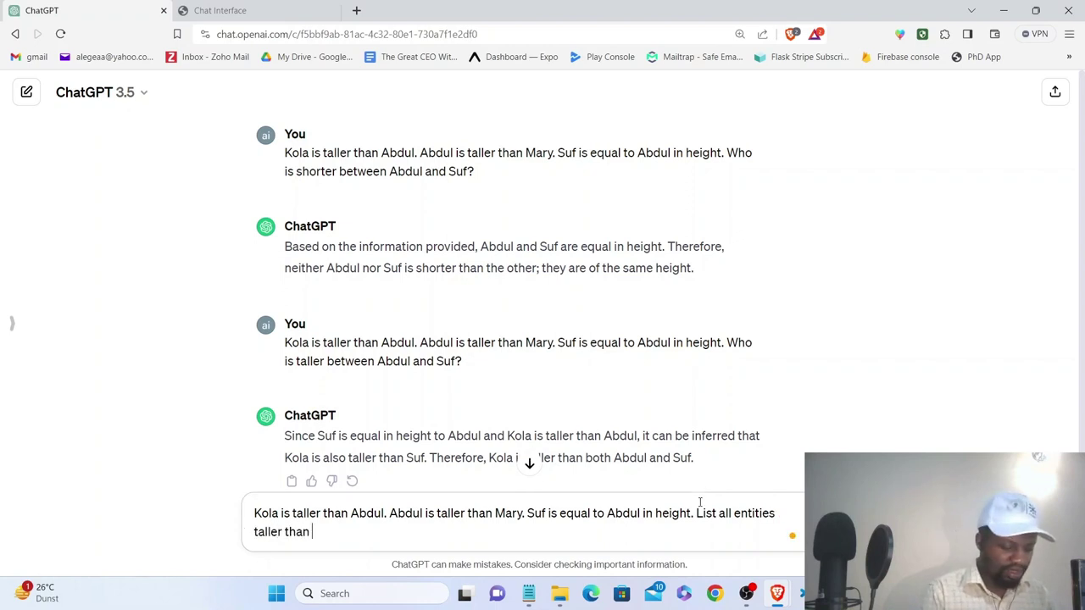
{"action": "type", "text": "Kola"}
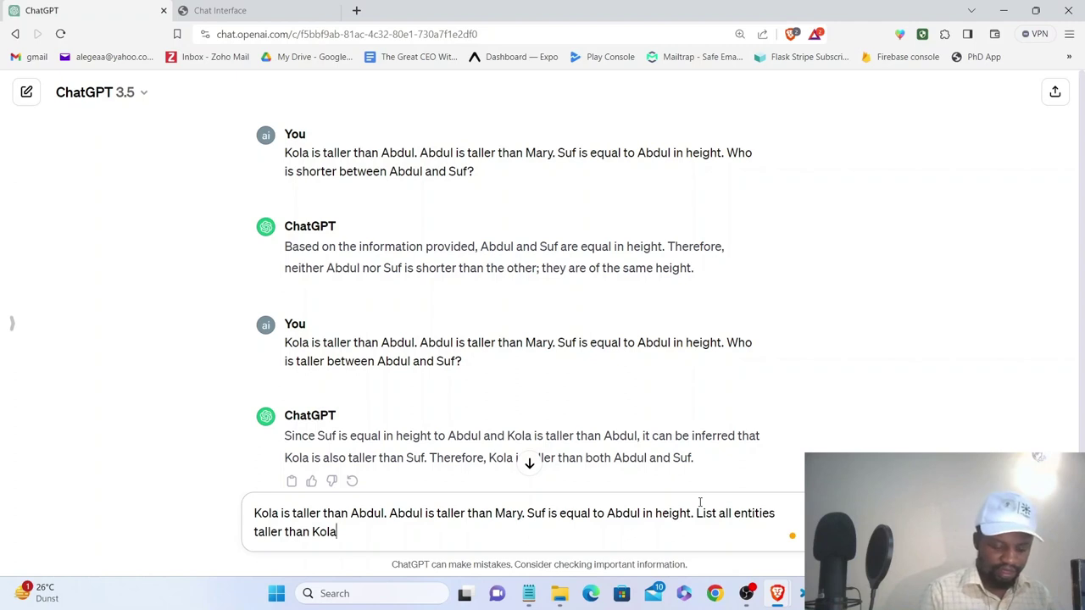
{"action": "type", "text": "."}
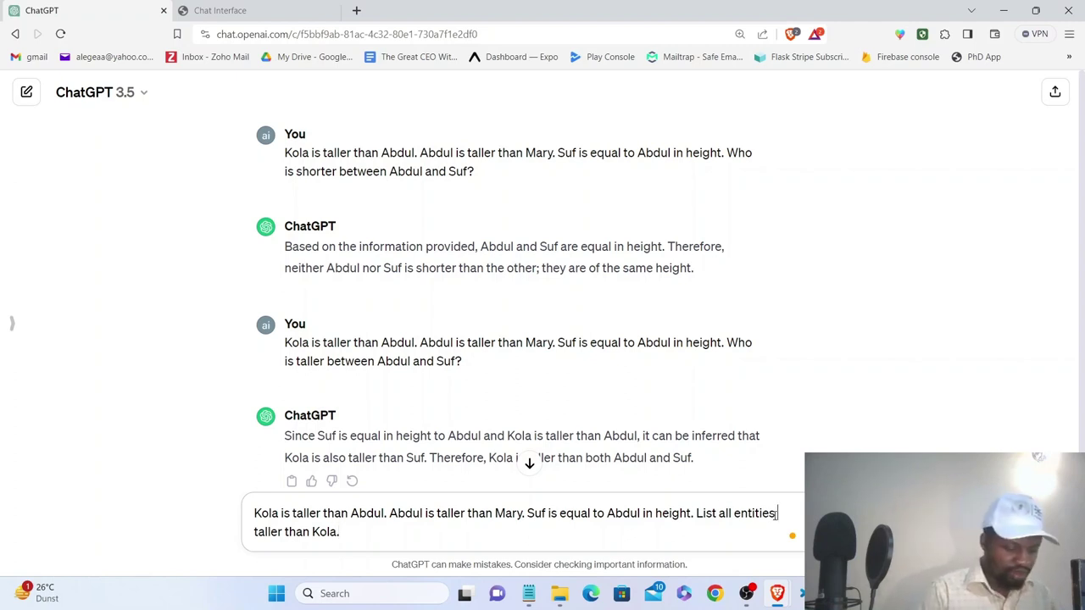
Step: Insert "who are" after "entities" in the instruction and send the message to ChatGPT
{"action": "type", "text": " who are"}
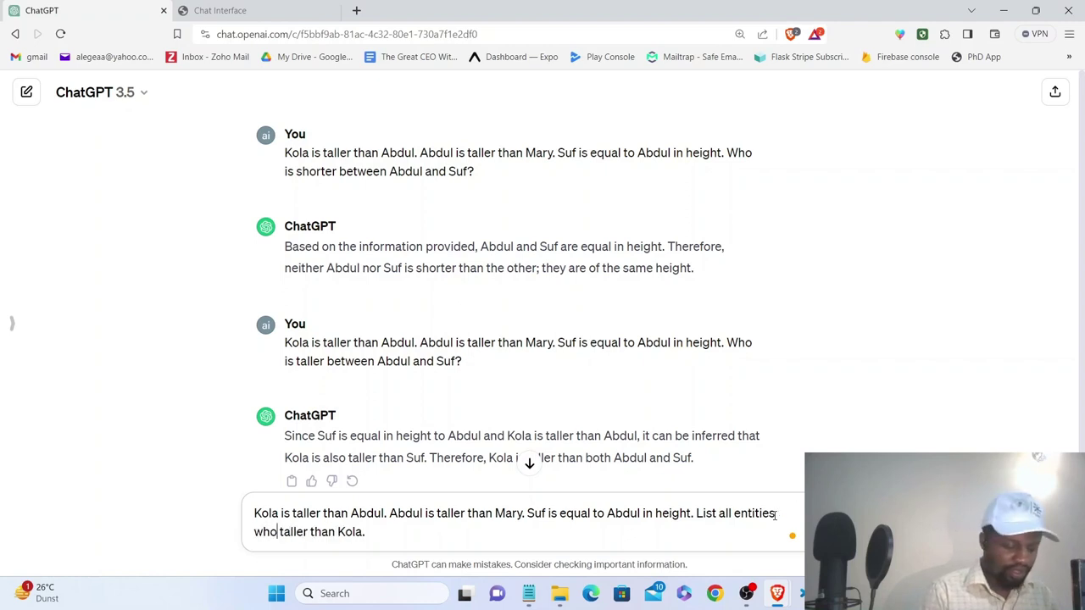
{"action": "left_click", "coordinate": [477, 528]}
{"action": "key", "text": "Return"}
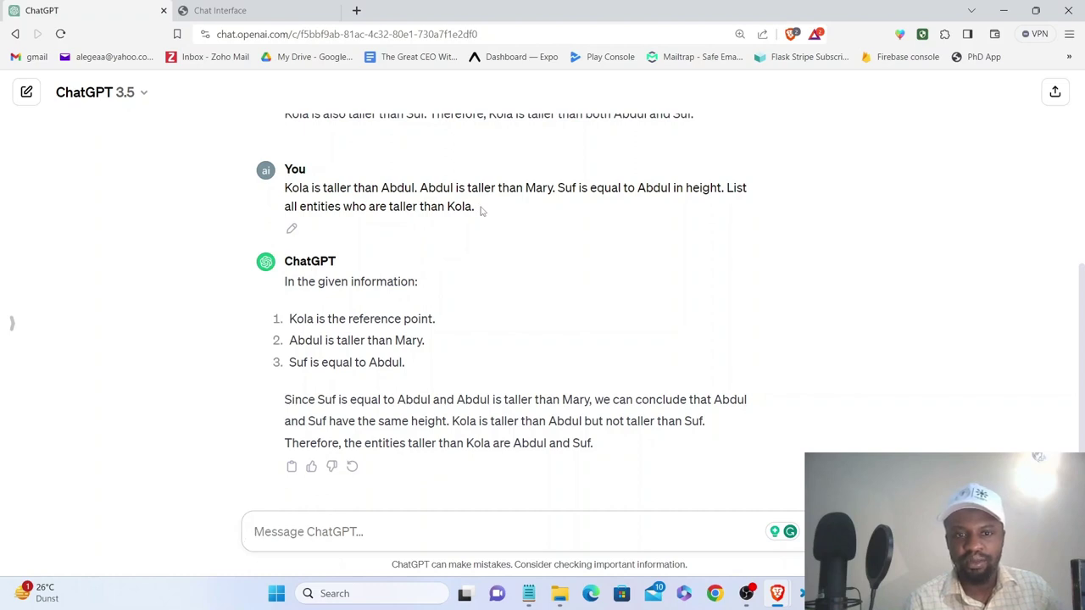
Step: Copy the "List all entities" prompt from the ChatGPT conversation, send it in the local Chat Interface, and review the reply
{"action": "left_click_drag", "start_coordinate": [480, 211], "coordinate": [284, 187]}
{"action": "key", "text": "ctrl+c"}
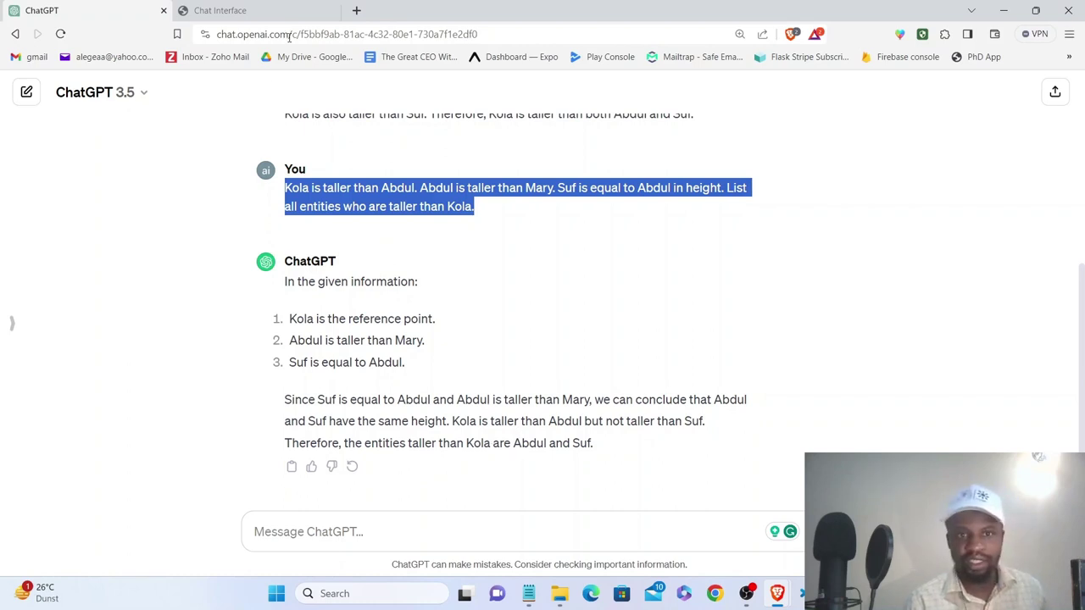
{"action": "left_click", "coordinate": [255, 10]}
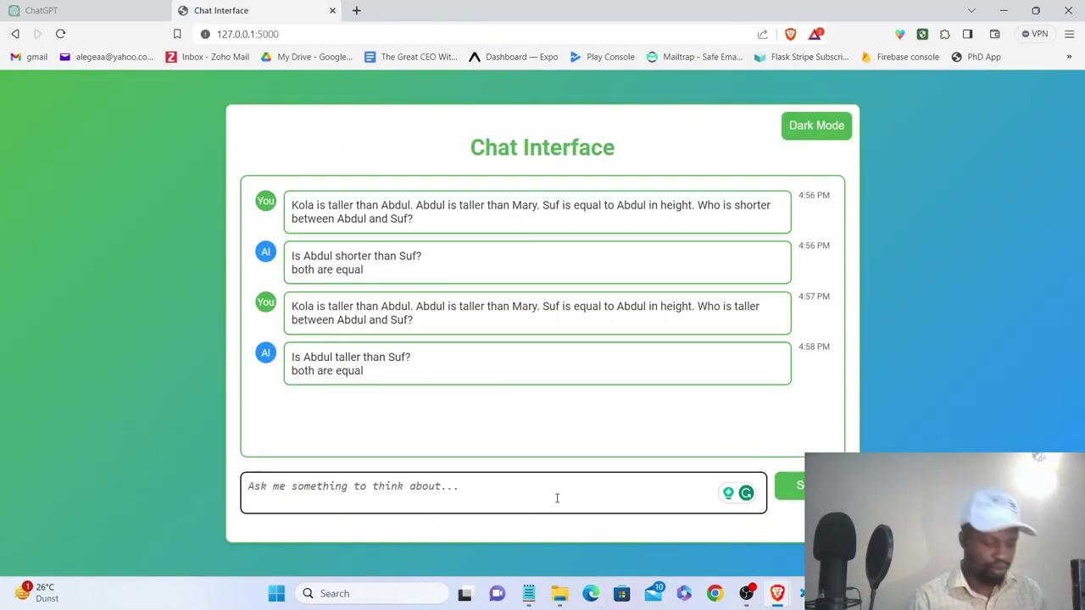
{"action": "key", "text": "ctrl+v"}
{"action": "key", "text": "Return"}
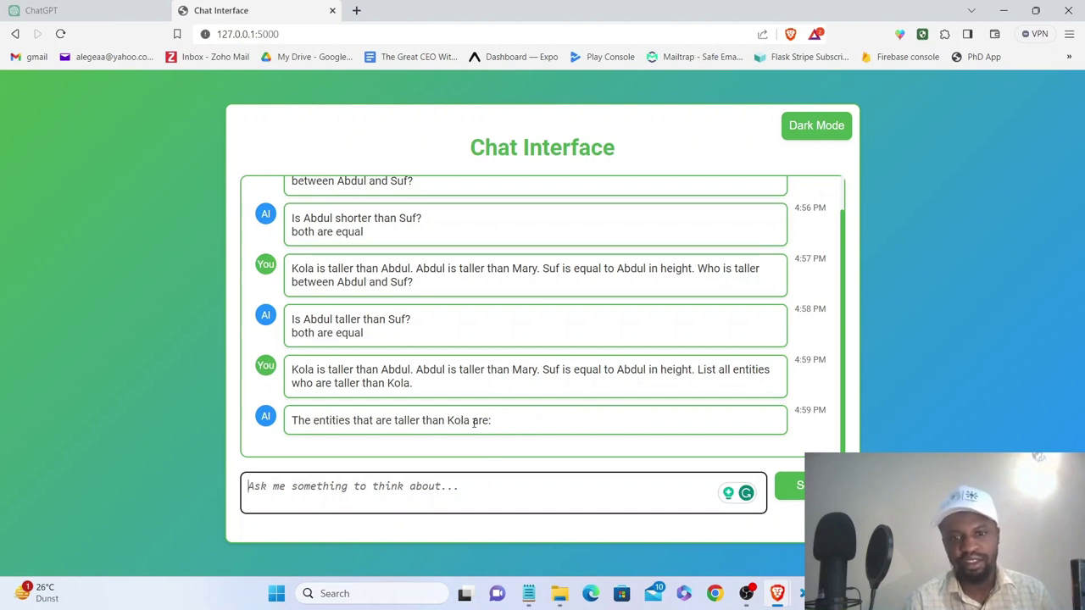
{"action": "left_click_drag", "start_coordinate": [495, 422], "coordinate": [291, 429]}
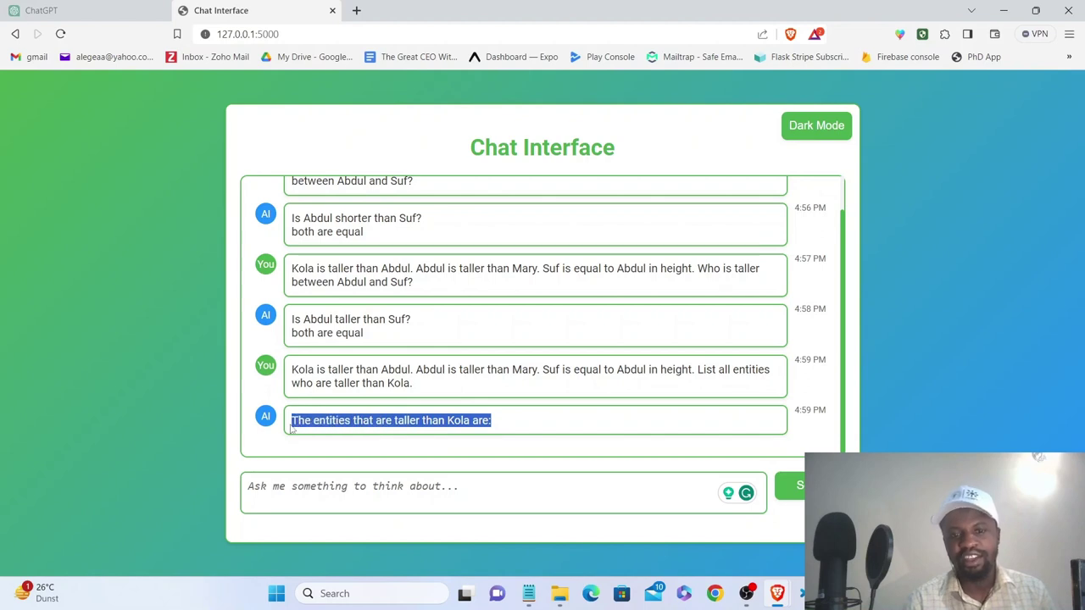
{"action": "left_click", "coordinate": [524, 421]}
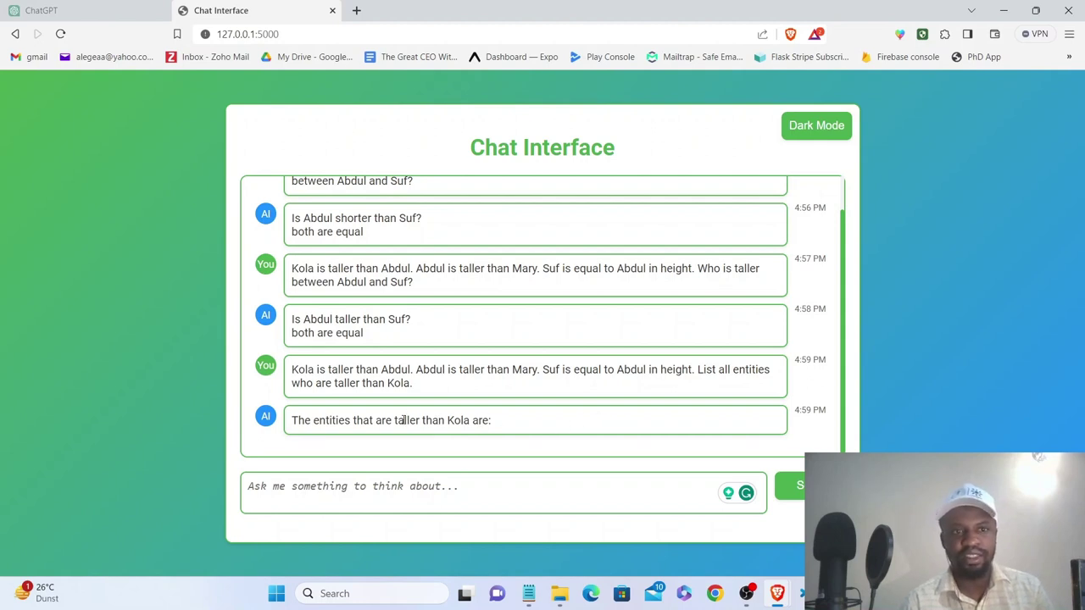
Step: Return to ChatGPT and send the height puzzle again, asking it to list all entities who are "equal to" the second person named
{"action": "left_click", "coordinate": [130, 6]}
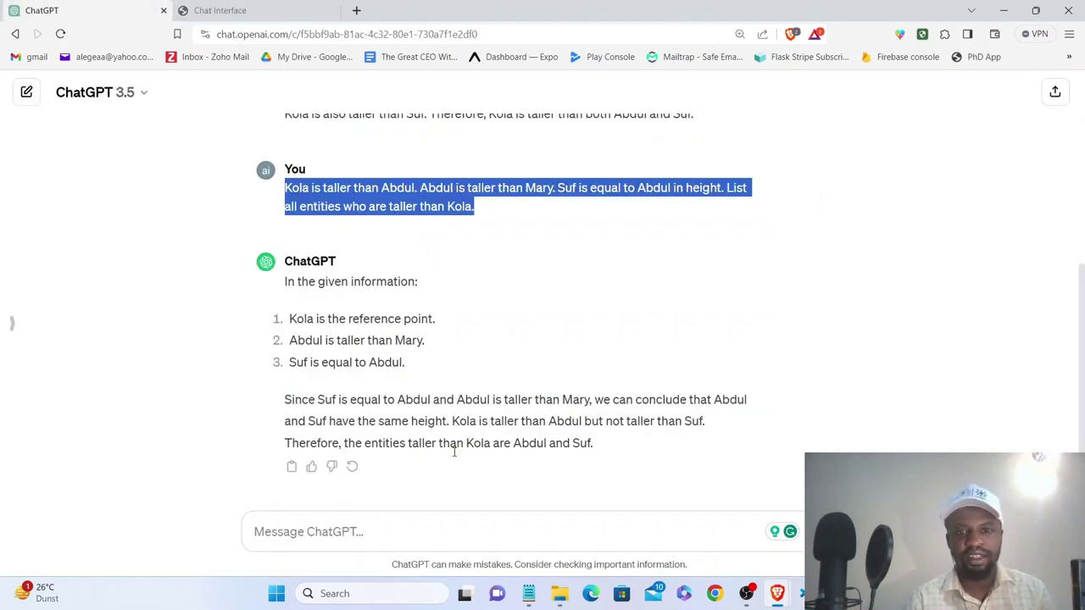
{"action": "left_click", "coordinate": [462, 535]}
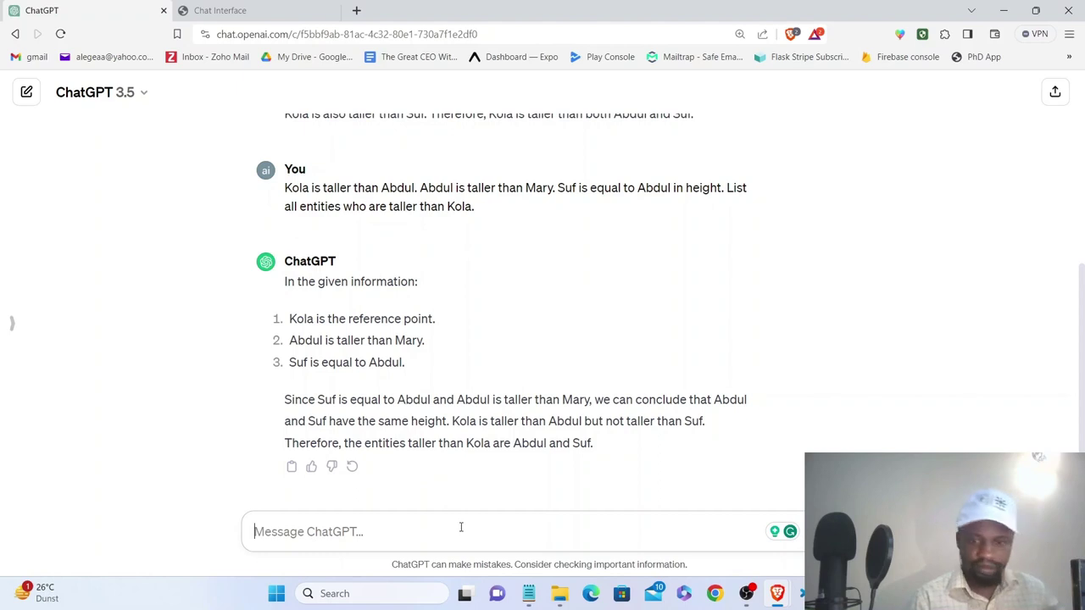
{"action": "key", "text": "ctrl+v"}
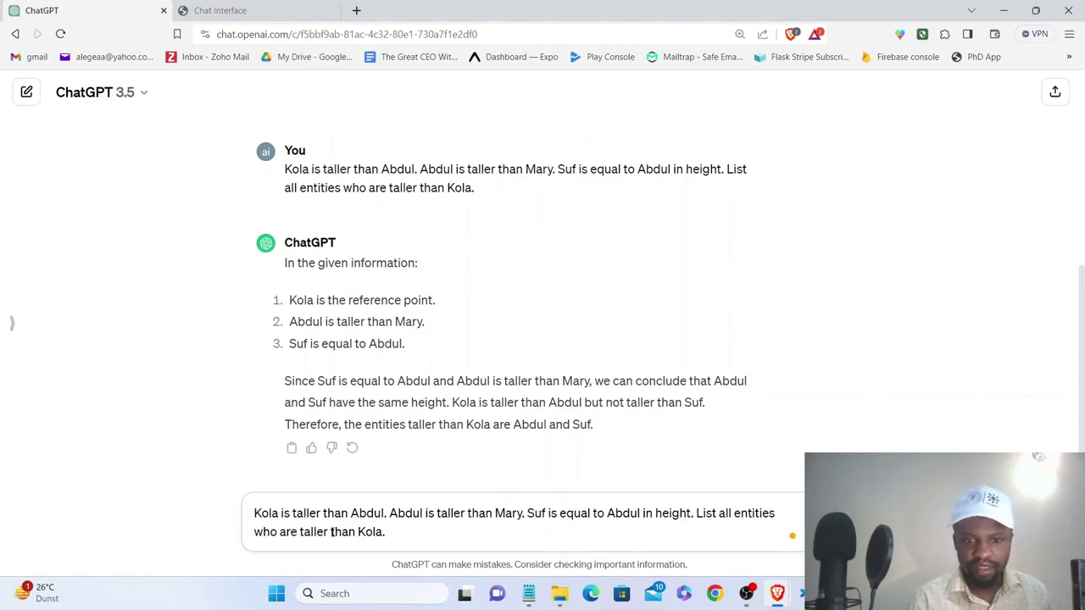
{"action": "left_click_drag", "start_coordinate": [382, 531], "coordinate": [298, 533]}
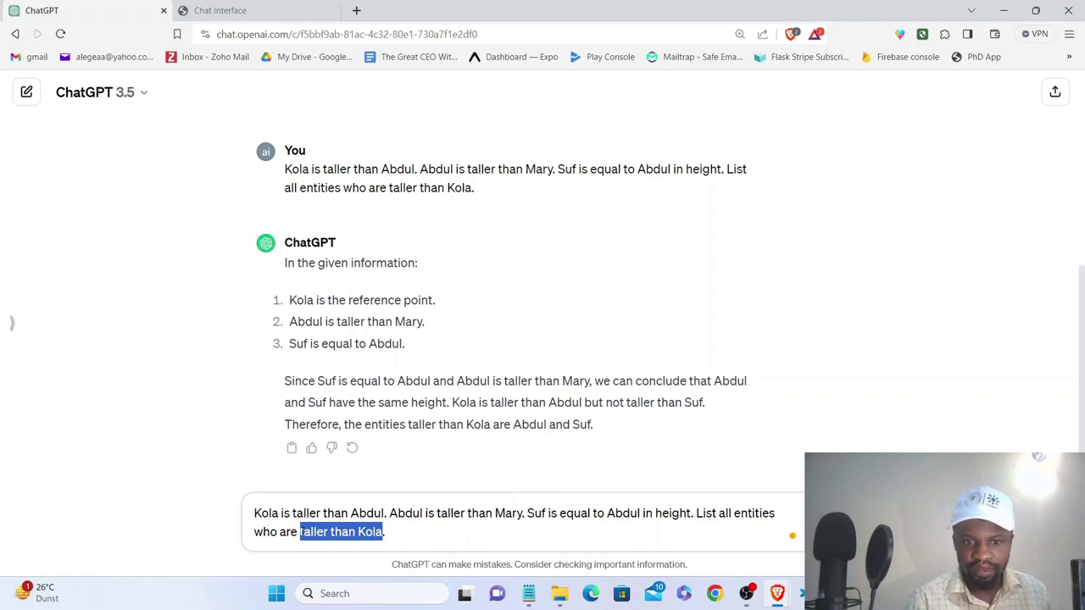
{"action": "type", "text": "equal to "}
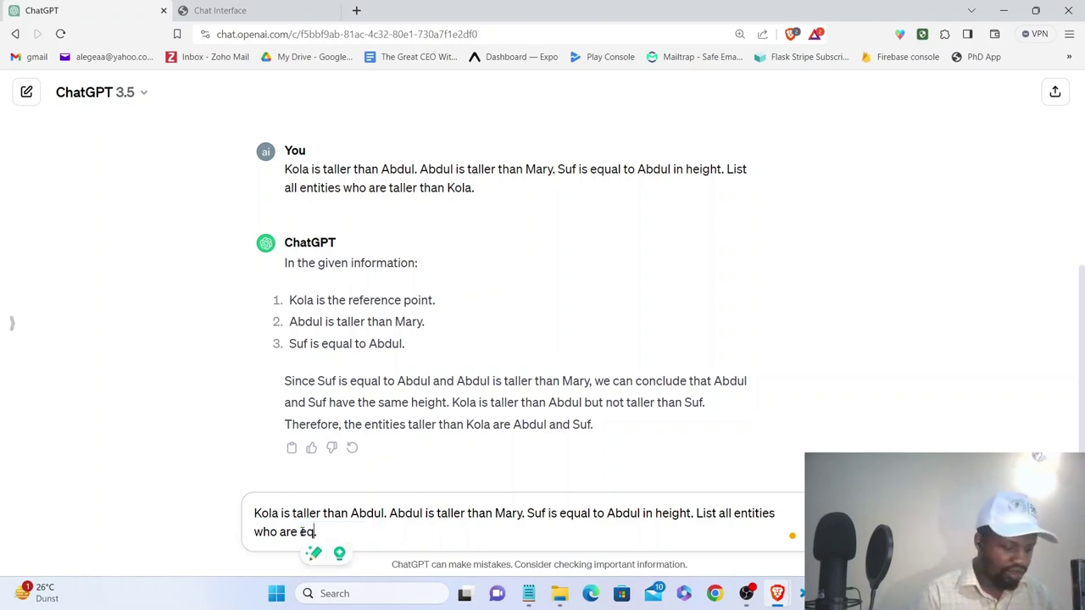
{"action": "type", "text": "Abdul"}
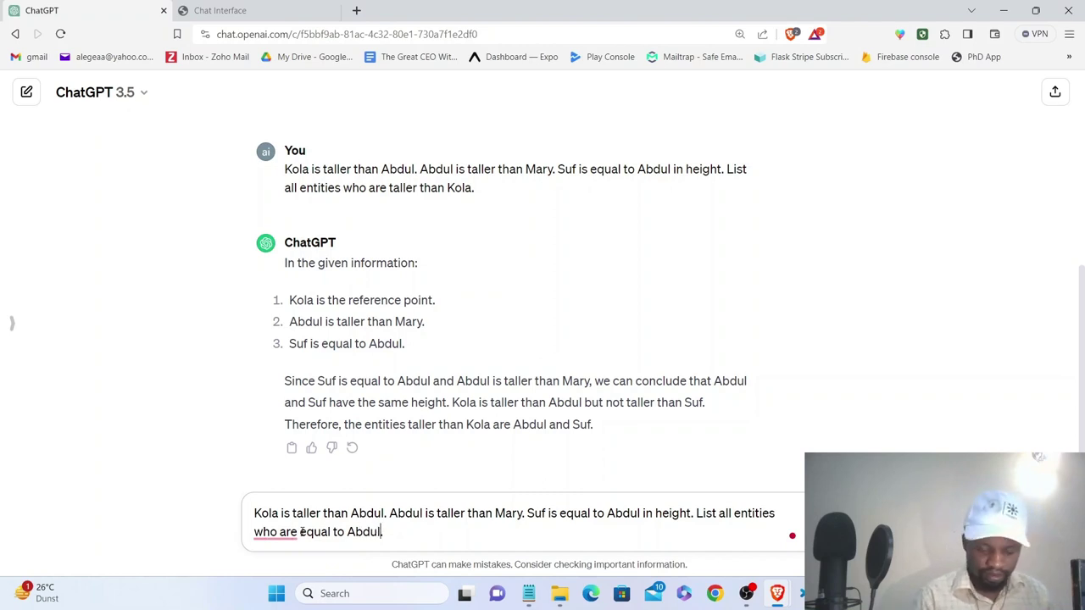
{"action": "key", "text": "Return"}
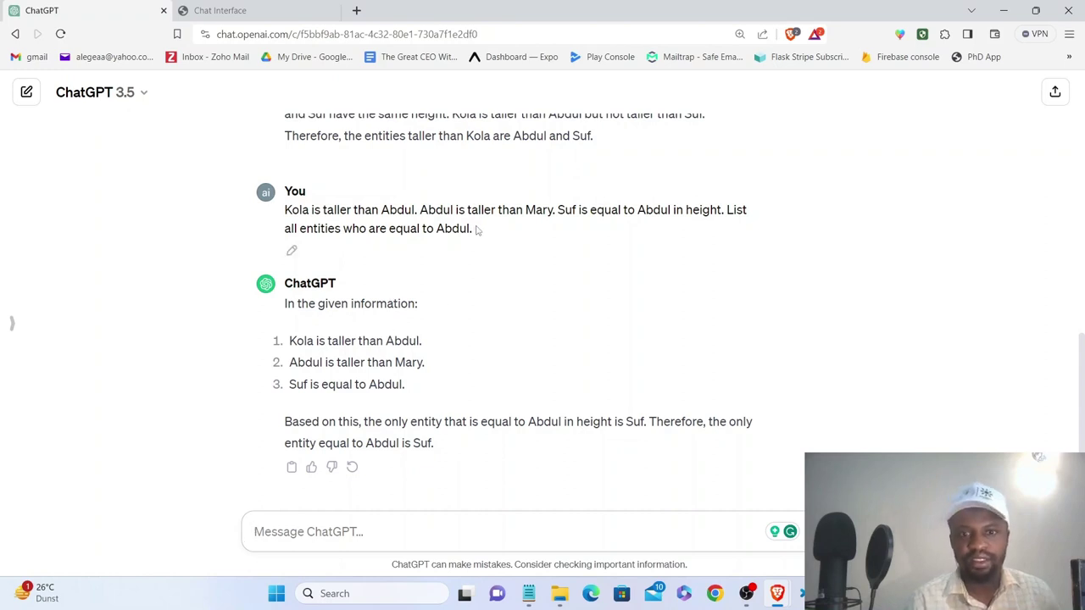
Step: Copy the "equal to" prompt into the local Chat Interface, change "who are" to "that are", and send it
{"action": "left_click_drag", "start_coordinate": [472, 230], "coordinate": [284, 220]}
{"action": "key", "text": "ctrl+c"}
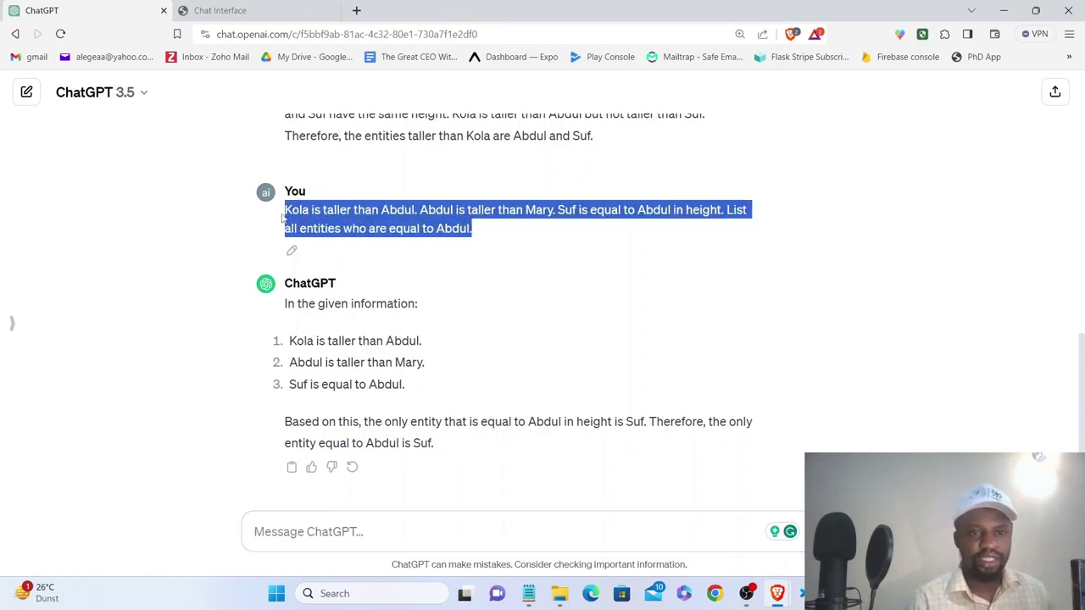
{"action": "left_click", "coordinate": [222, 10]}
{"action": "left_click", "coordinate": [418, 485]}
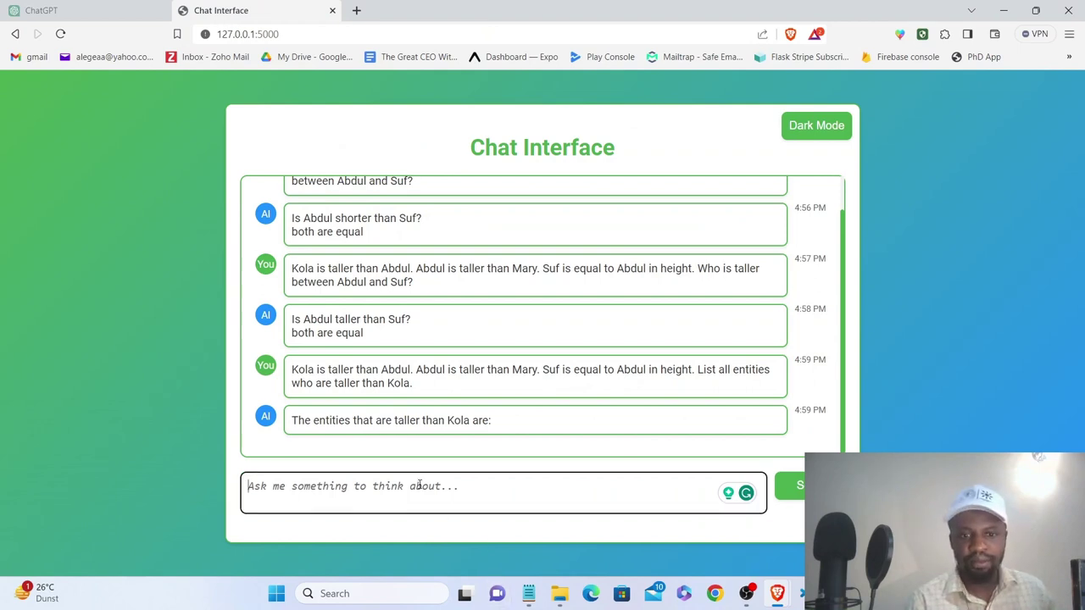
{"action": "key", "text": "ctrl+v"}
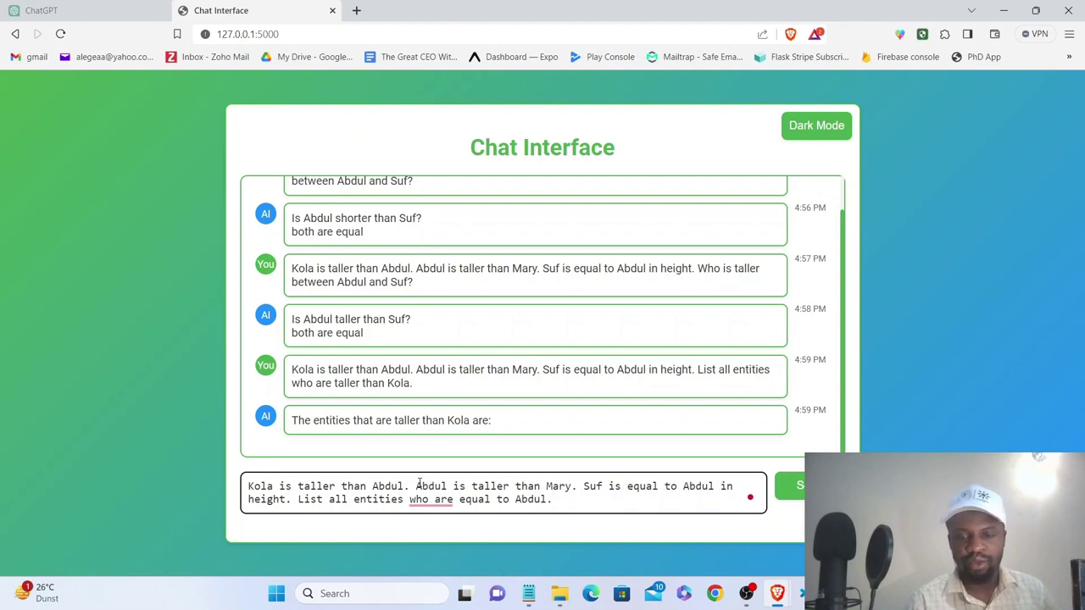
{"action": "mouse_move", "coordinate": [431, 500]}
{"action": "left_click", "coordinate": [431, 426]}
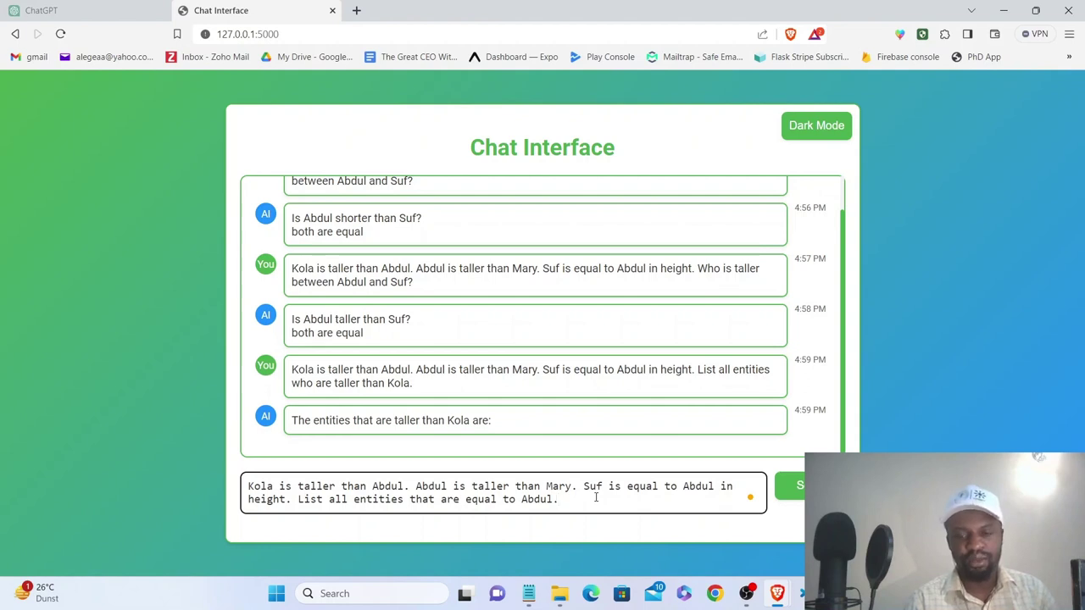
{"action": "key", "text": "Return"}
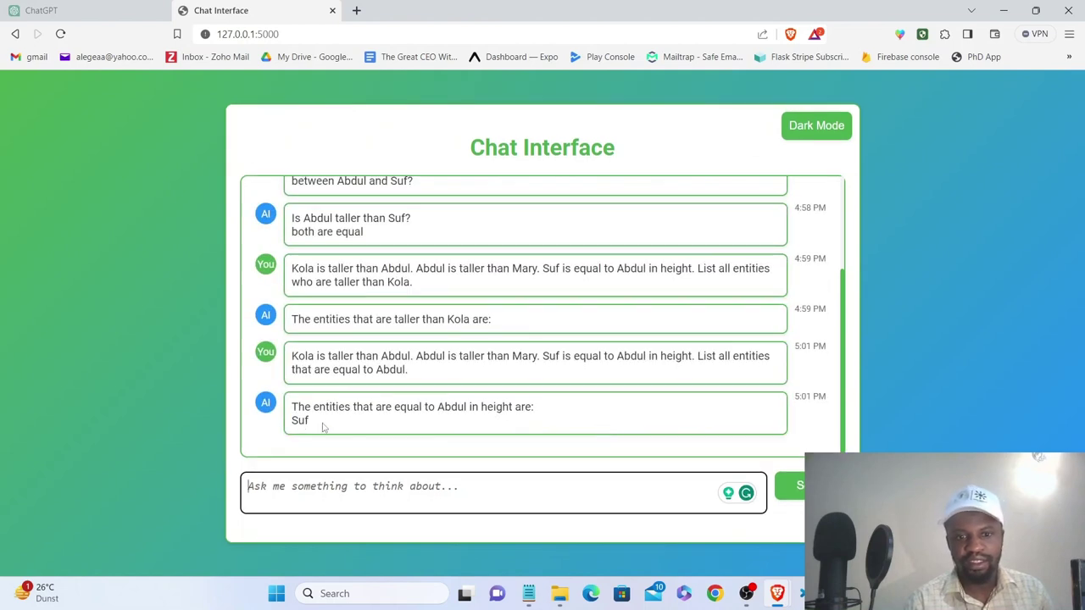
Step: Examine the local Chat Interface's reply about equal heights and compare it with ChatGPT's answer to the same puzzle
{"action": "double_click", "coordinate": [301, 420]}
{"action": "left_click", "coordinate": [320, 428]}
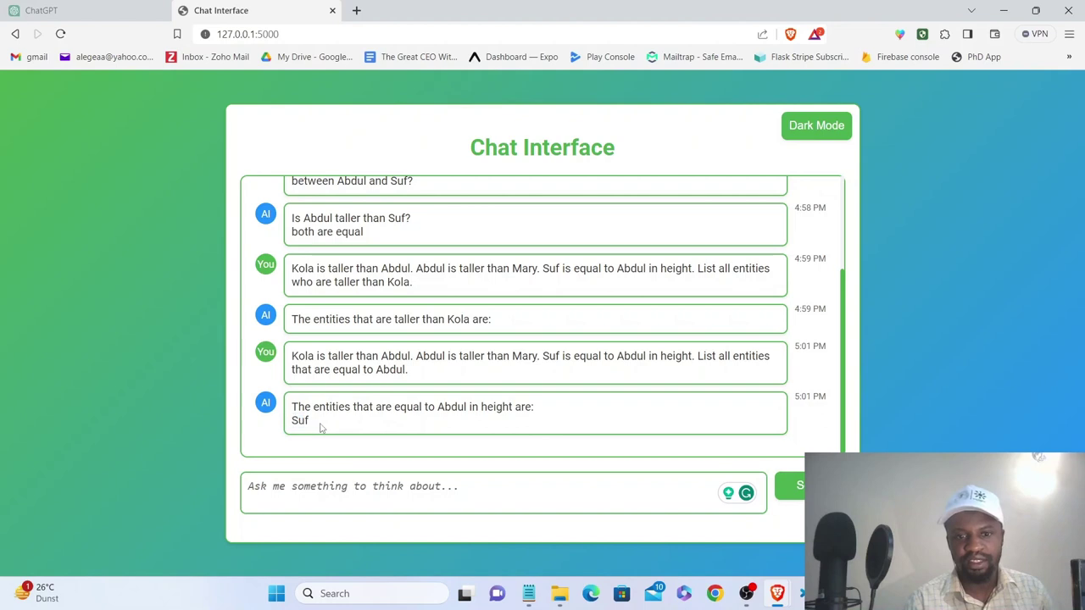
{"action": "left_click_drag", "start_coordinate": [309, 421], "coordinate": [291, 422]}
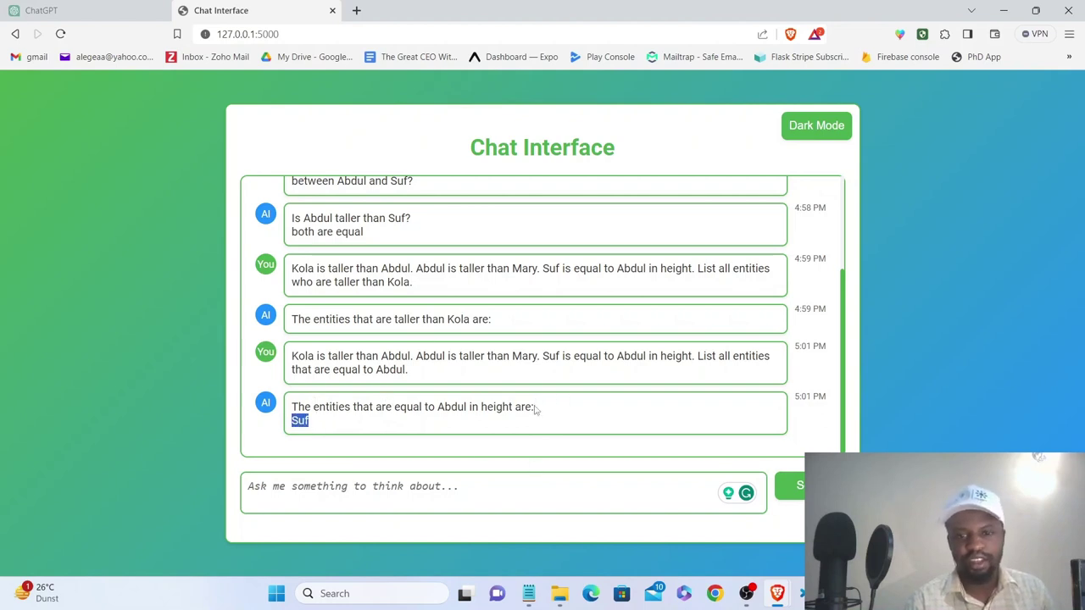
{"action": "left_click_drag", "start_coordinate": [536, 411], "coordinate": [289, 413]}
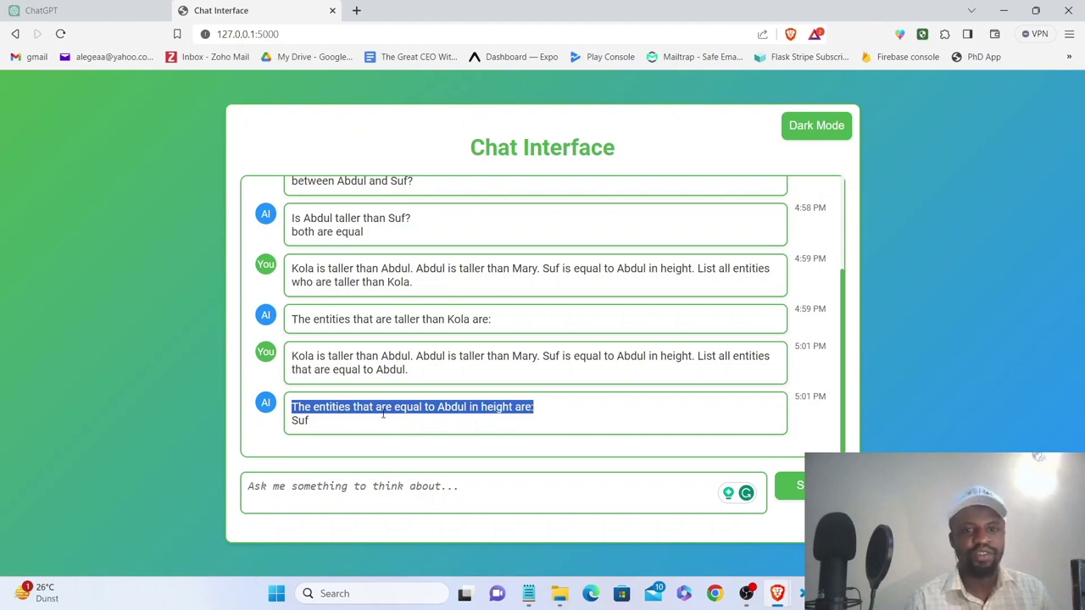
{"action": "left_click", "coordinate": [311, 424]}
{"action": "double_click", "coordinate": [307, 421]}
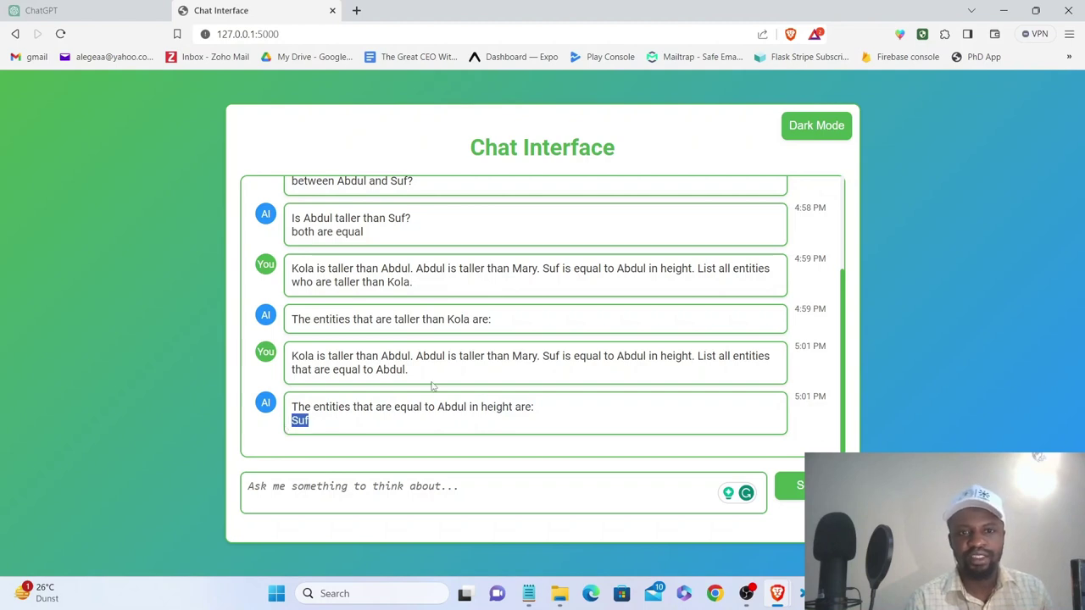
{"action": "left_click", "coordinate": [87, 11]}
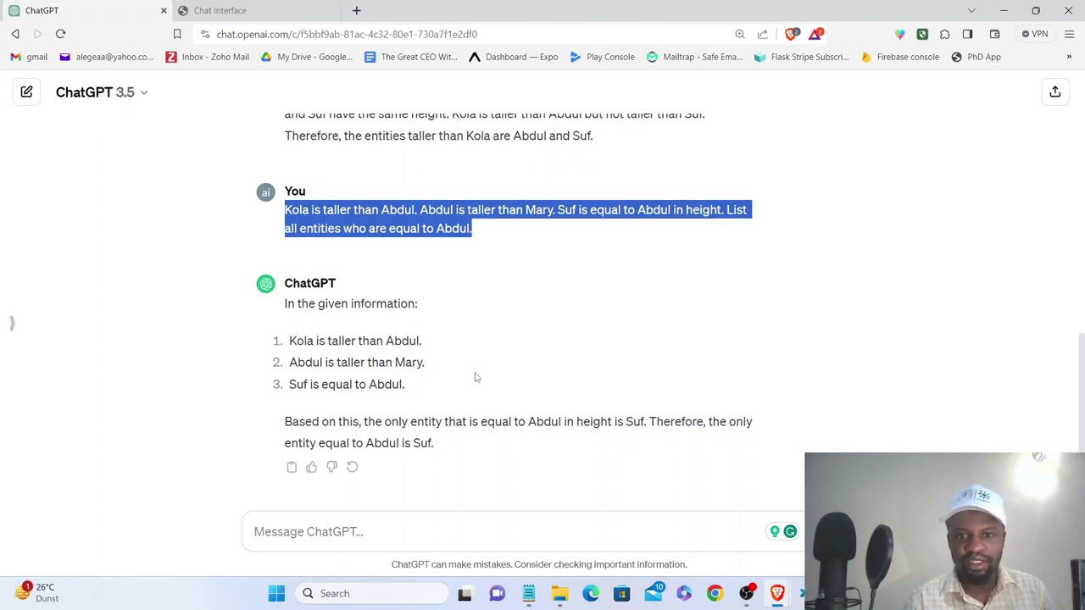
{"action": "scroll", "coordinate": [429, 381], "scroll_direction": "up", "scroll_amount": 1}
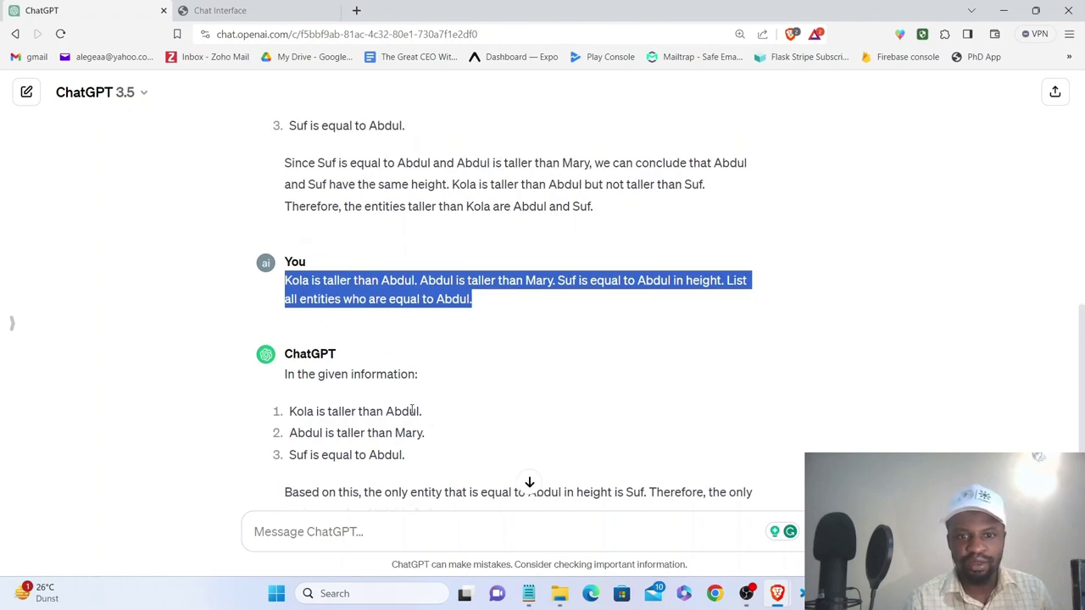
{"action": "scroll", "coordinate": [429, 383], "scroll_direction": "down", "scroll_amount": 1}
Step: Send the height puzzle to ChatGPT with the closing instruction replaced by "Arrange everything from tallest to shortest."
{"action": "left_click", "coordinate": [419, 523]}
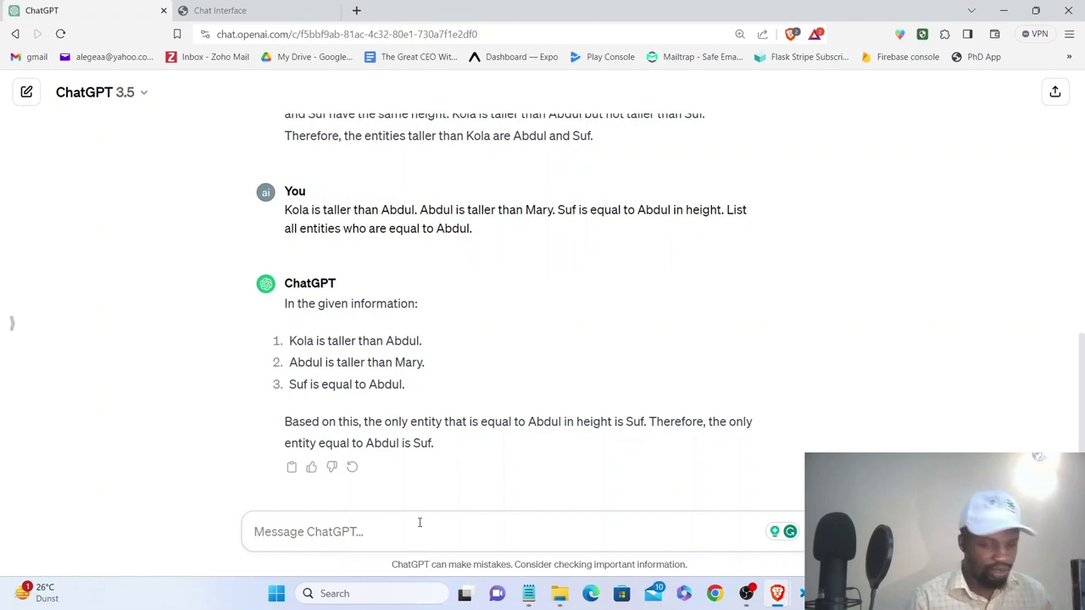
{"action": "key", "text": "ctrl+v"}
{"action": "left_click_drag", "start_coordinate": [385, 532], "coordinate": [697, 513]}
{"action": "type", "text": "Arra"}
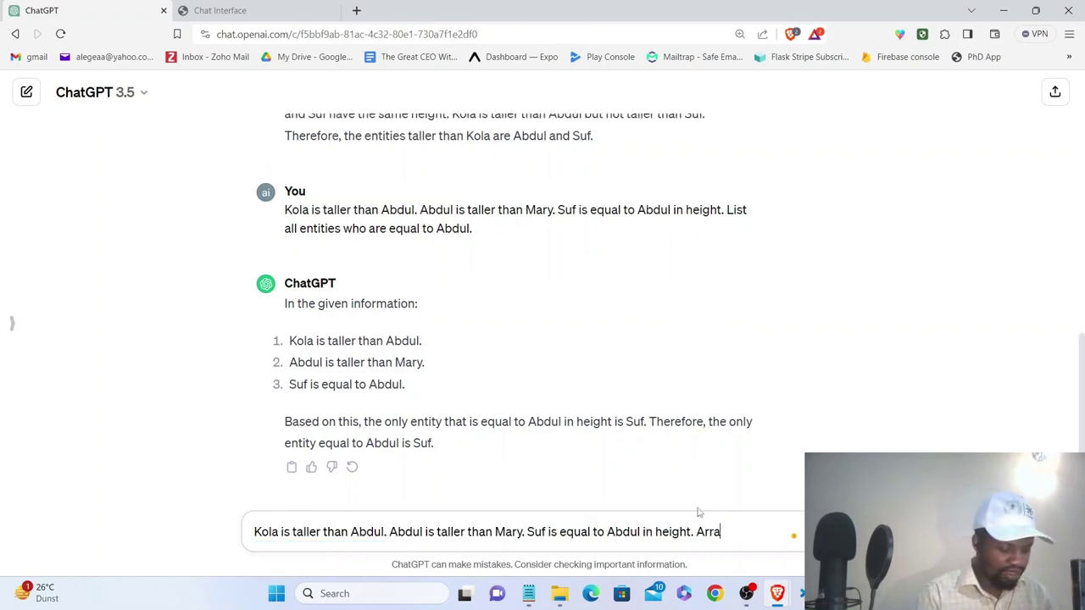
{"action": "type", "text": "nge"}
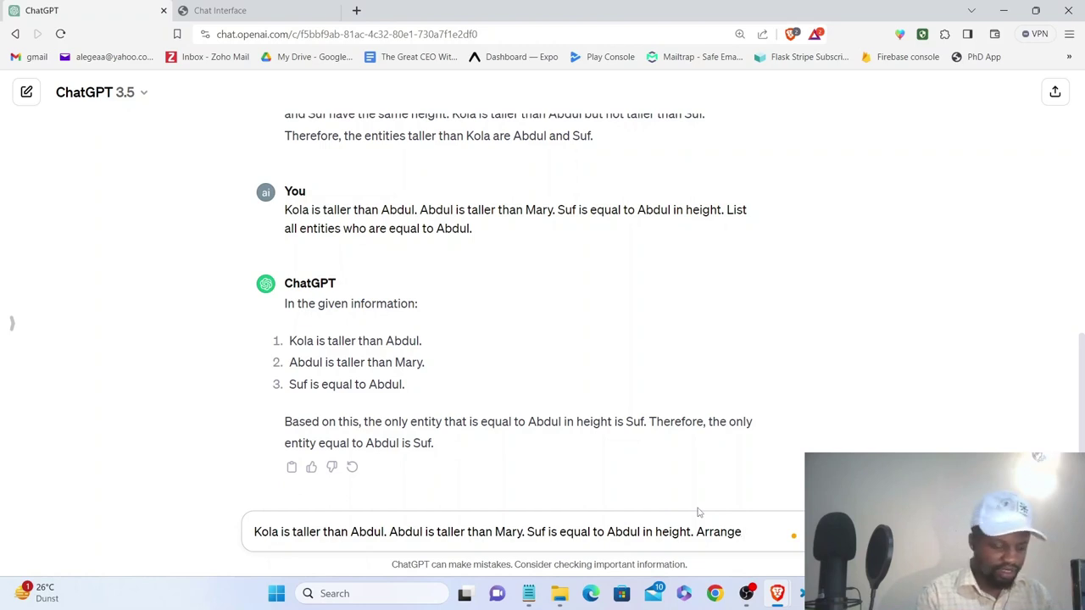
{"action": "type", "text": " everything "}
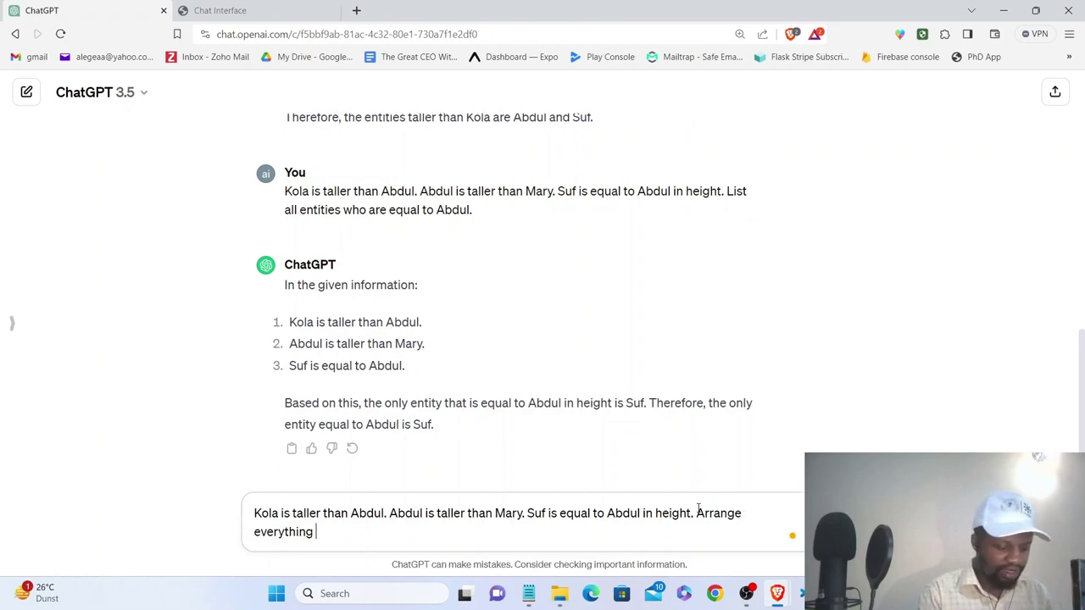
{"action": "type", "text": "from "}
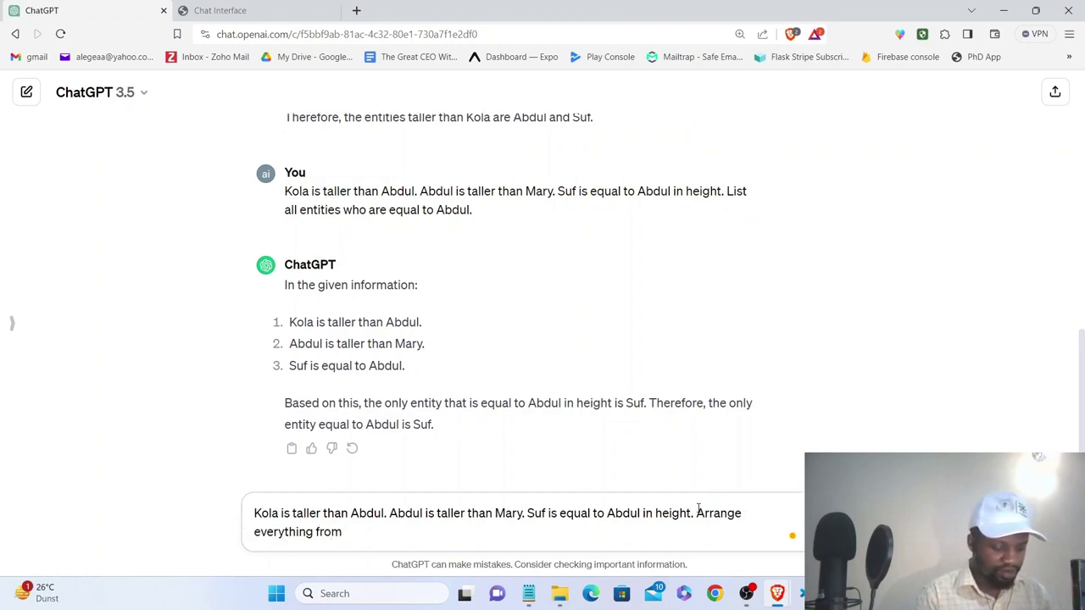
{"action": "type", "text": "talles"}
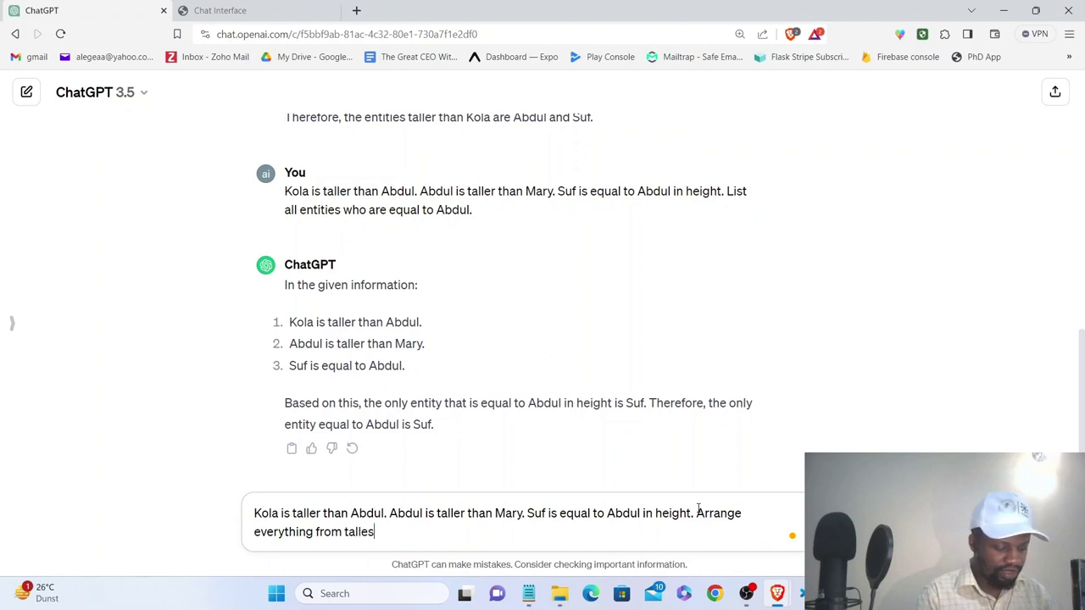
{"action": "type", "text": "t to shortest."}
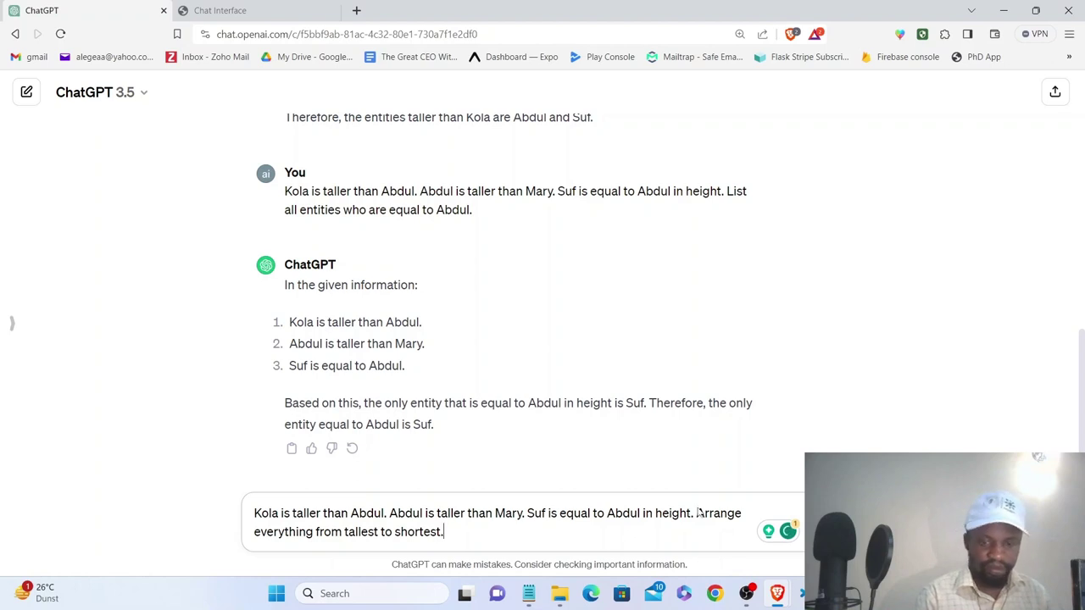
{"action": "key", "text": "Return"}
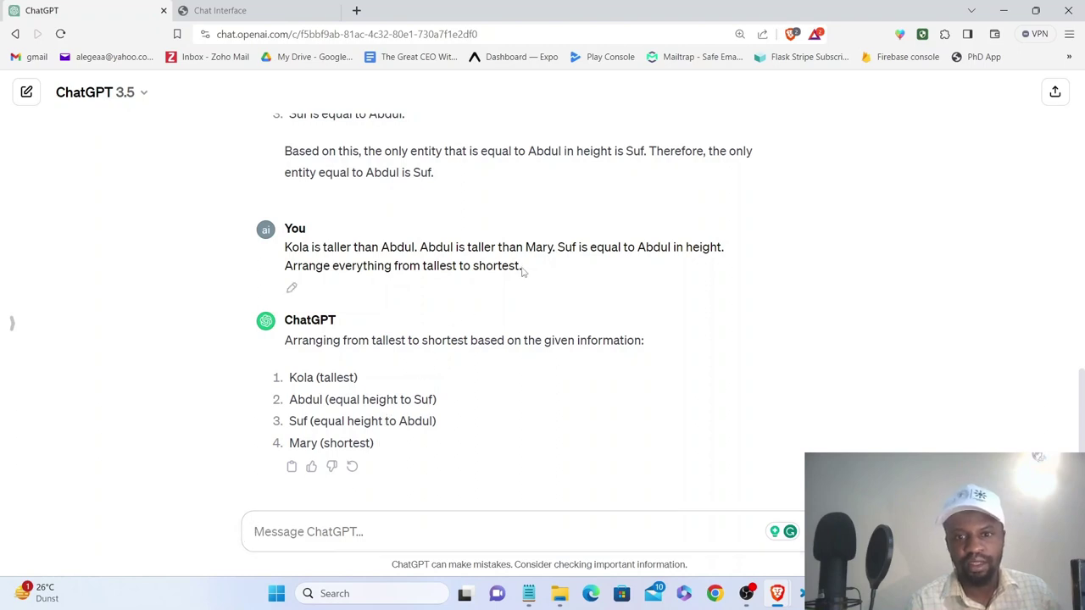
Step: Copy the "tallest to shortest" prompt from the ChatGPT conversation and send it in the local Chat Interface
{"action": "left_click_drag", "start_coordinate": [521, 269], "coordinate": [285, 247]}
{"action": "key", "text": "ctrl+c"}
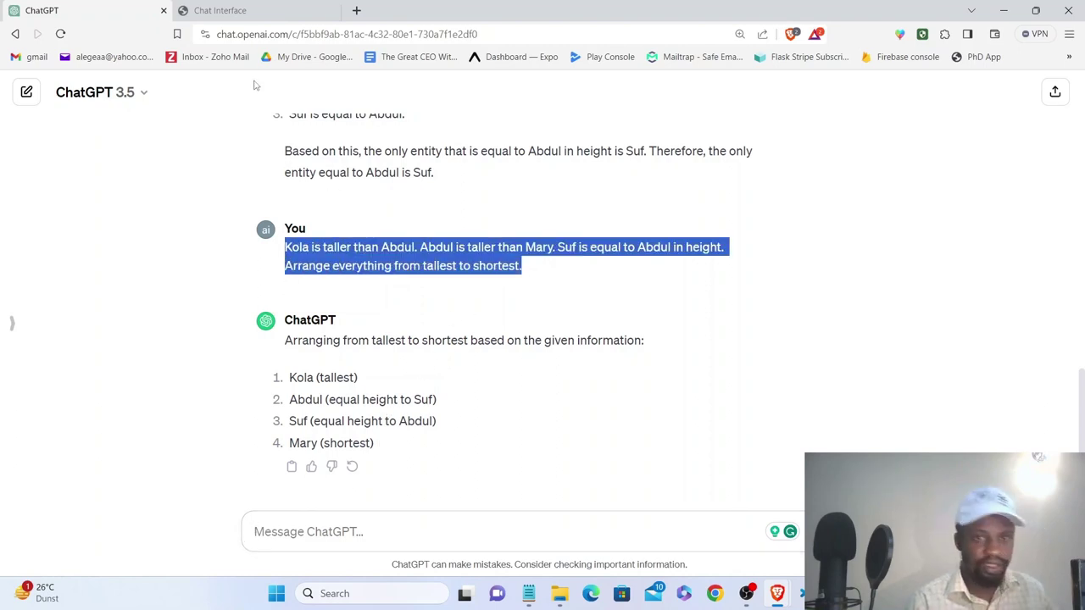
{"action": "left_click", "coordinate": [259, 9]}
{"action": "left_click", "coordinate": [352, 503]}
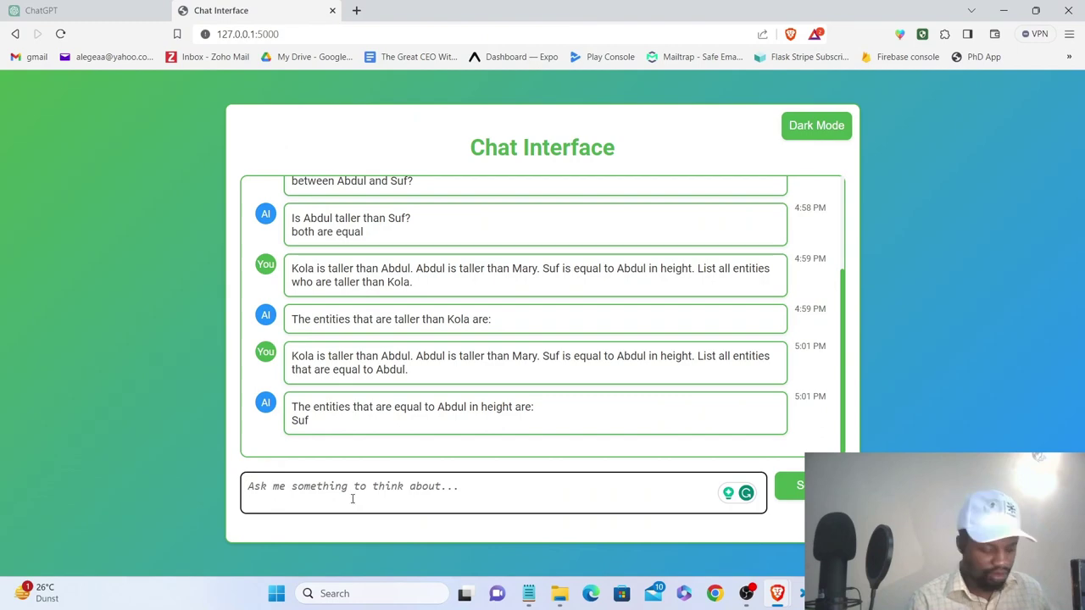
{"action": "key", "text": "ctrl+v"}
{"action": "key", "text": "Return"}
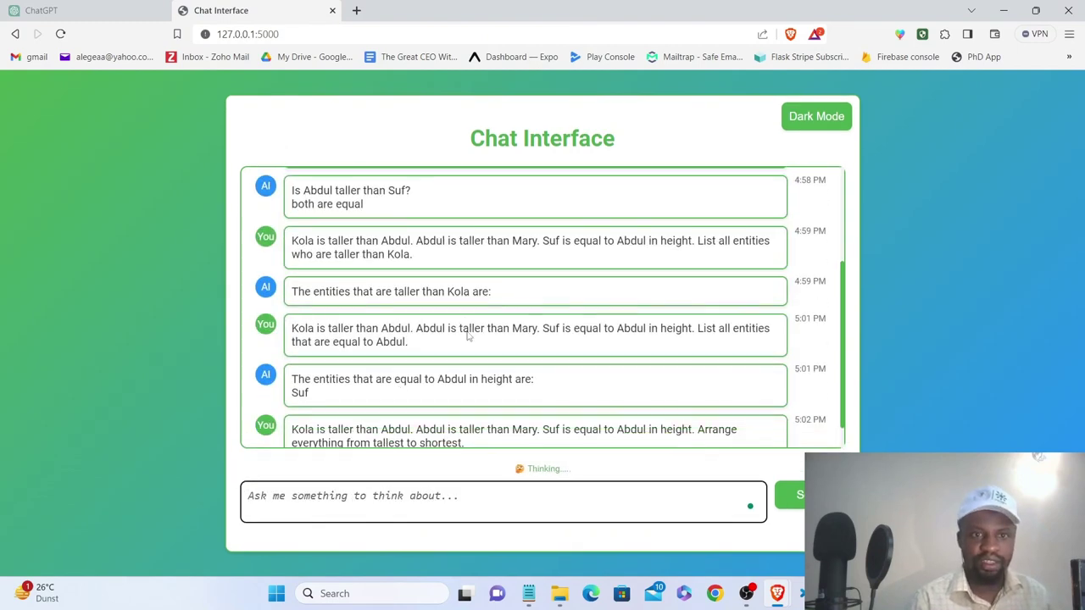
Step: Switch back to ChatGPT and send the same puzzle with the ordering changed to "from shortest to tallest"
{"action": "key", "text": "ctrl+Page_Up"}
{"action": "left_click", "coordinate": [355, 526]}
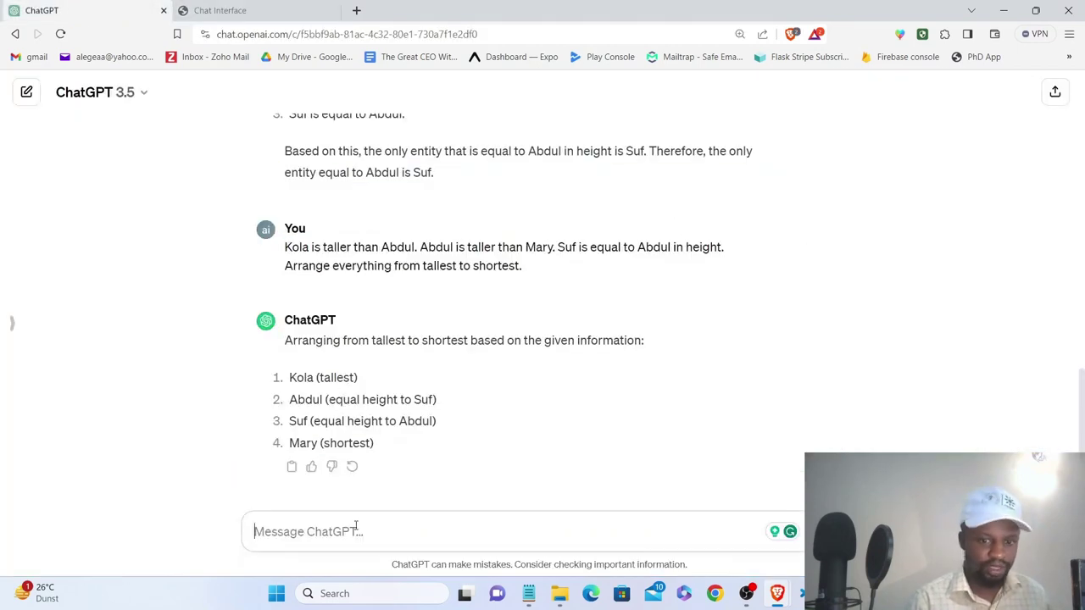
{"action": "key", "text": "ctrl+v"}
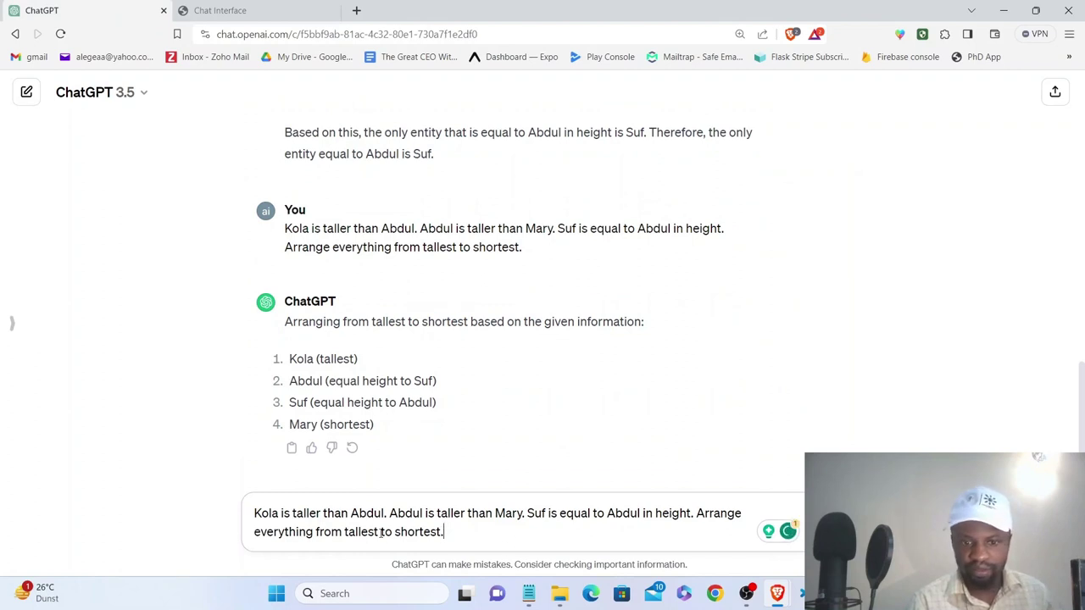
{"action": "left_click_drag", "start_coordinate": [442, 532], "coordinate": [344, 532]}
{"action": "type", "text": "sh"}
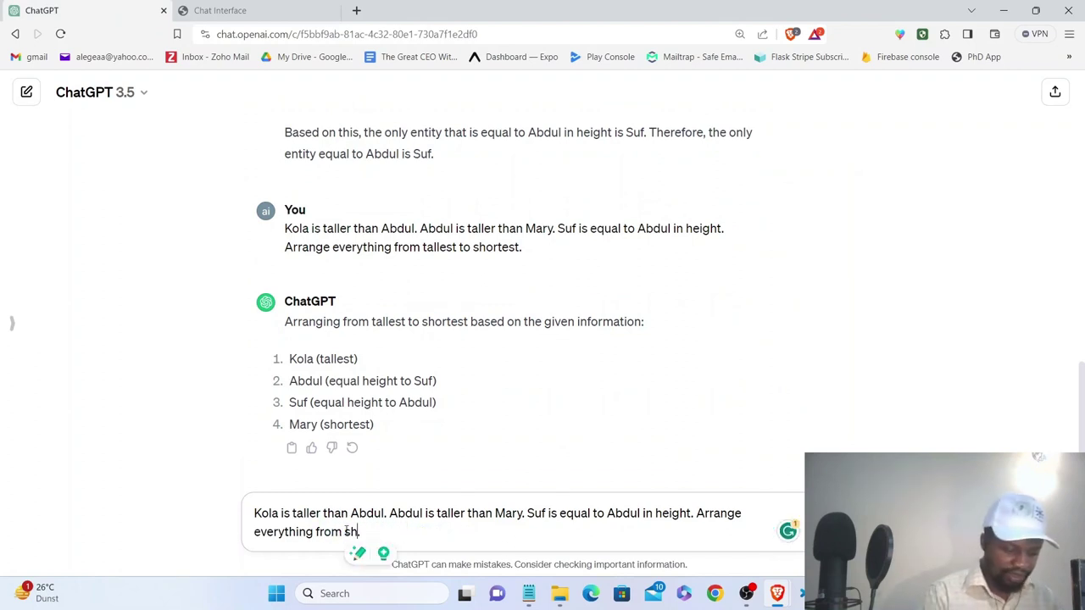
{"action": "type", "text": "ortest to"}
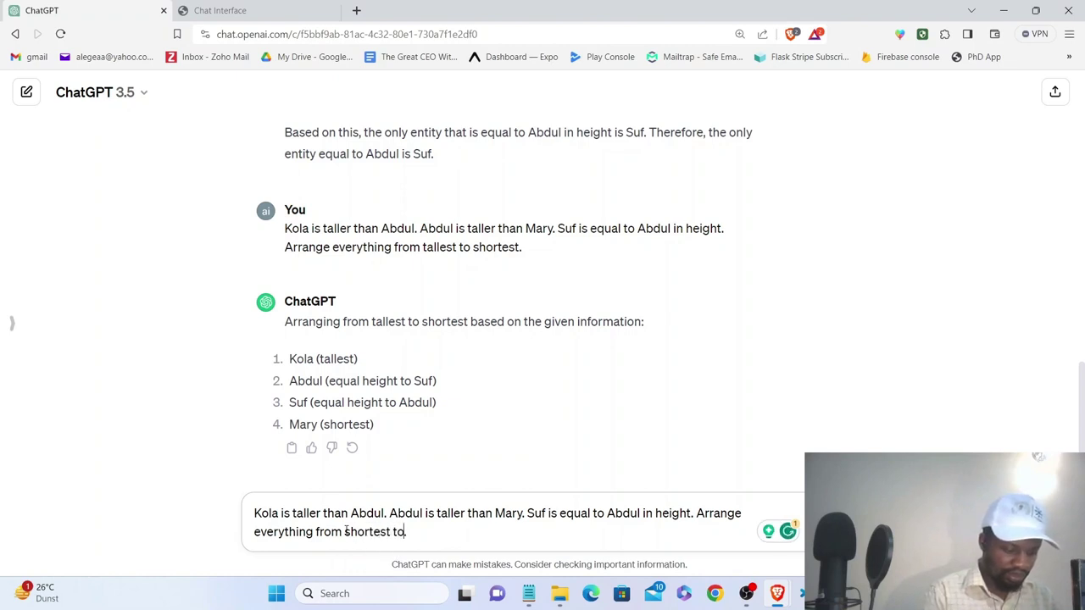
{"action": "type", "text": " tallest."}
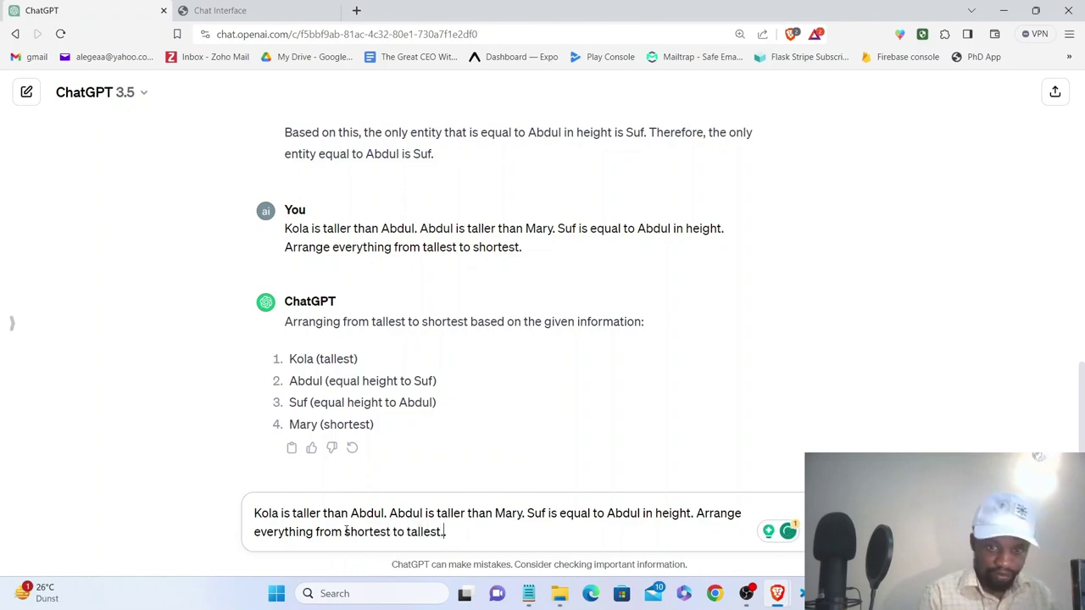
{"action": "key", "text": "Return"}
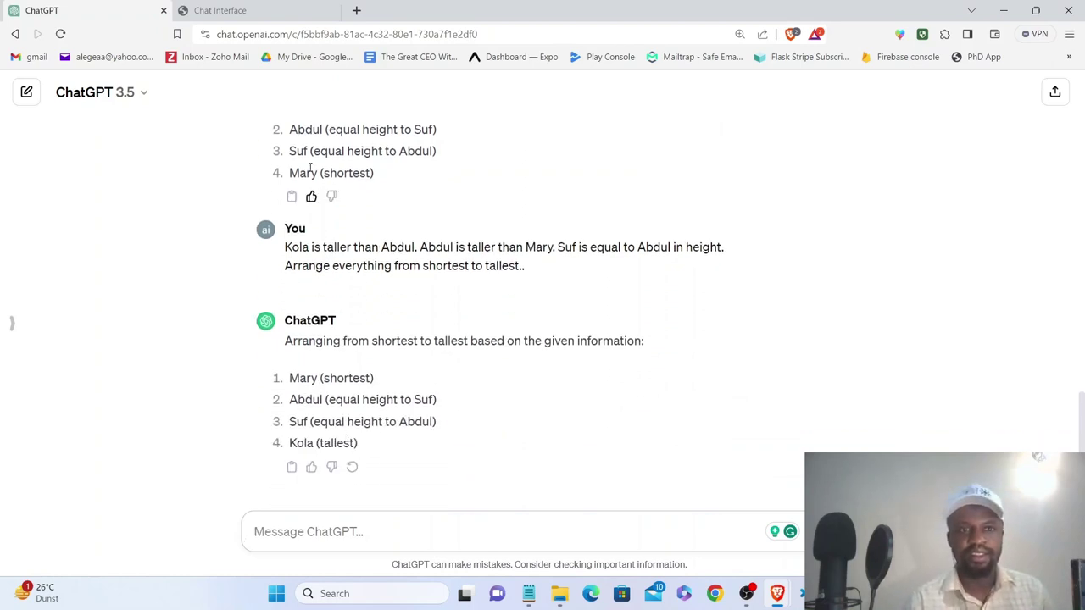
Step: Copy ChatGPT's four-item shortest-to-tallest answer list and send it as a message in the local Chat Interface
{"action": "left_click", "coordinate": [262, 7]}
{"action": "left_click", "coordinate": [100, 9]}
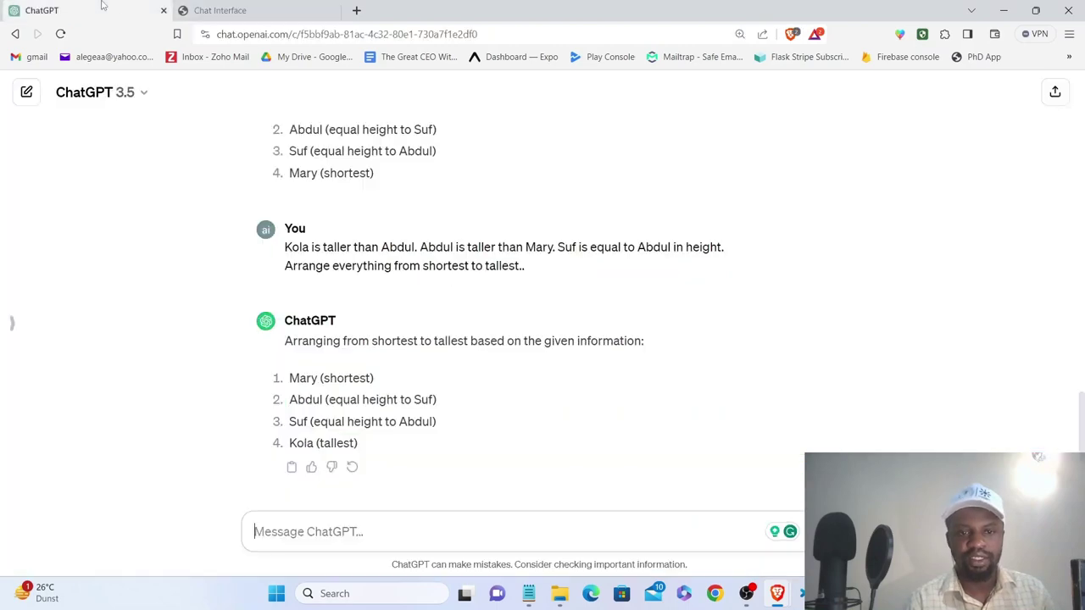
{"action": "left_click_drag", "start_coordinate": [362, 453], "coordinate": [286, 387]}
{"action": "key", "text": "ctrl+c"}
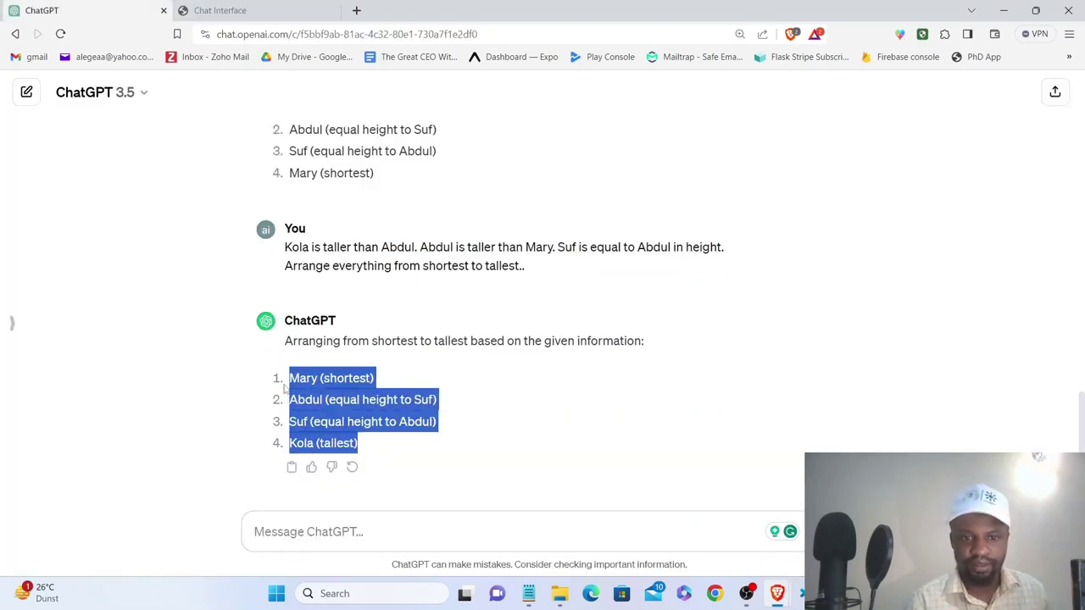
{"action": "left_click", "coordinate": [221, 10]}
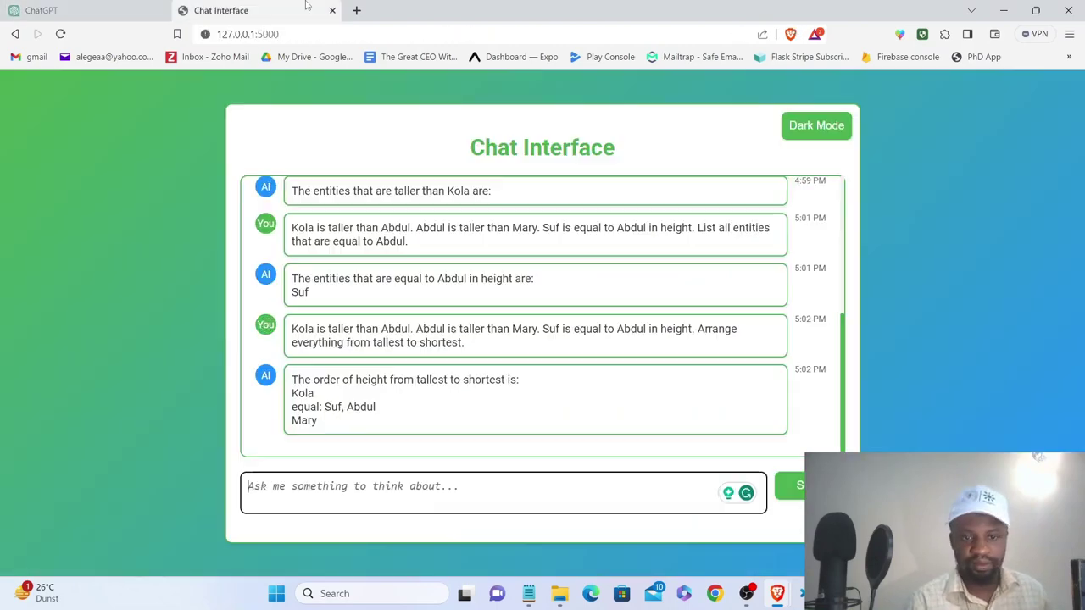
{"action": "left_click", "coordinate": [345, 494]}
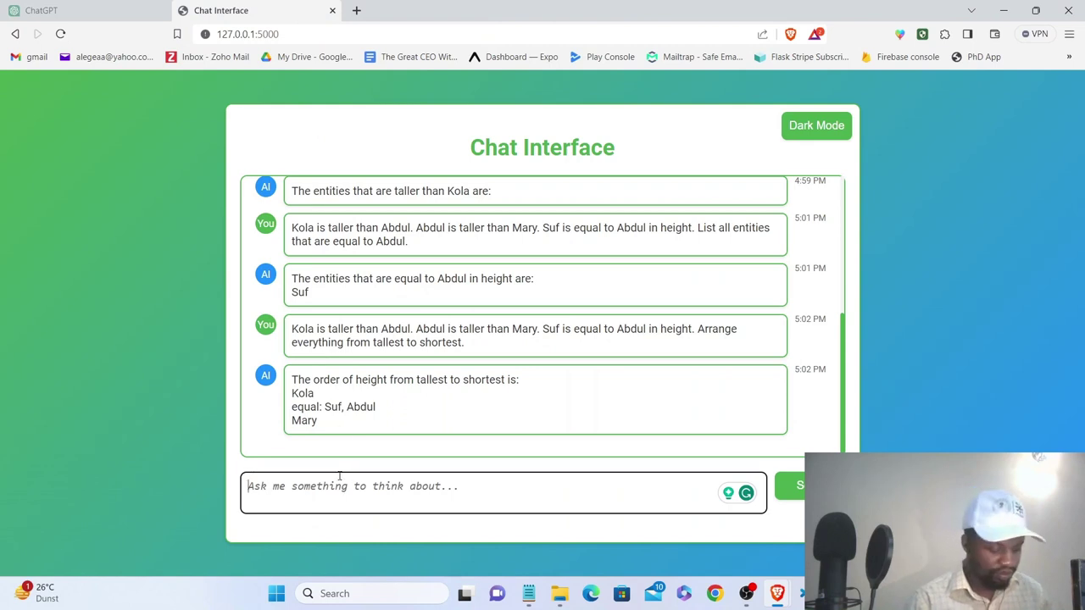
{"action": "key", "text": "ctrl+v"}
{"action": "key", "text": "Return"}
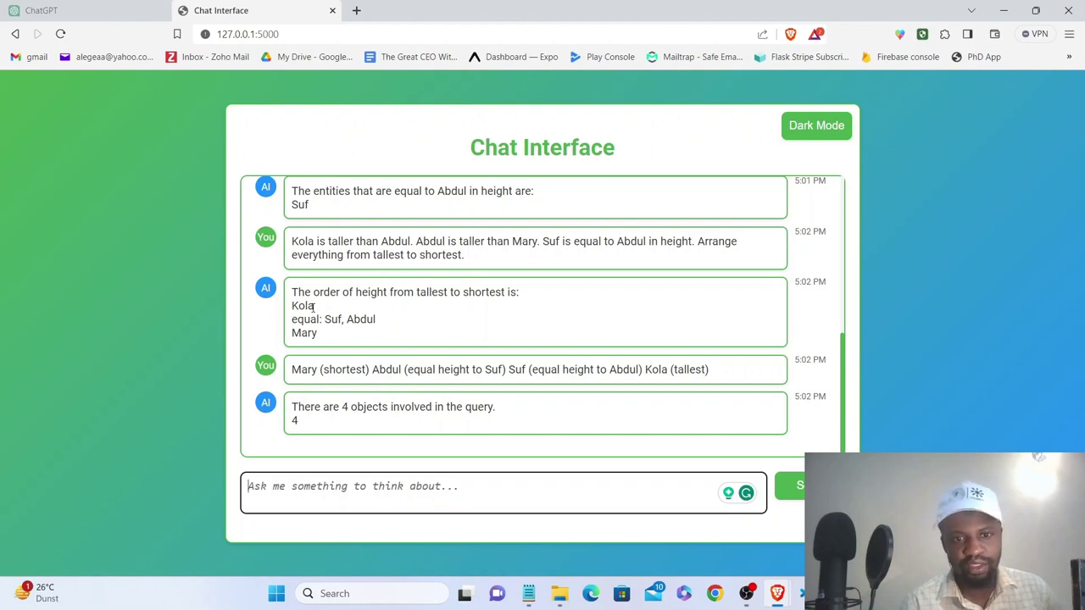
Step: Examine the Chat Interface's tallest-to-shortest reply and check the pasted answer list that was sent after it
{"action": "left_click_drag", "start_coordinate": [387, 323], "coordinate": [326, 324]}
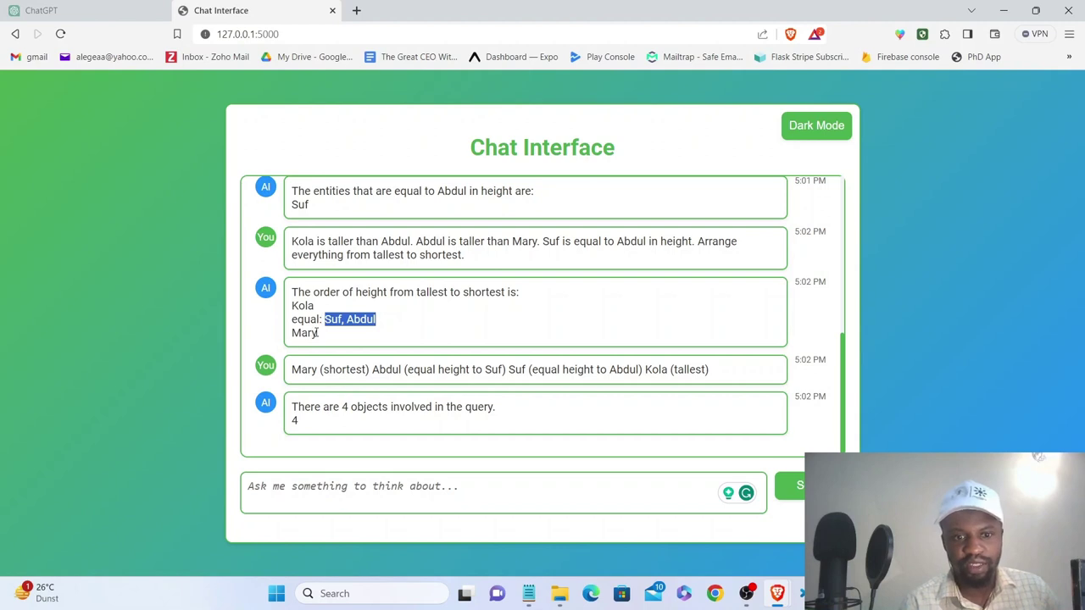
{"action": "left_click", "coordinate": [317, 333]}
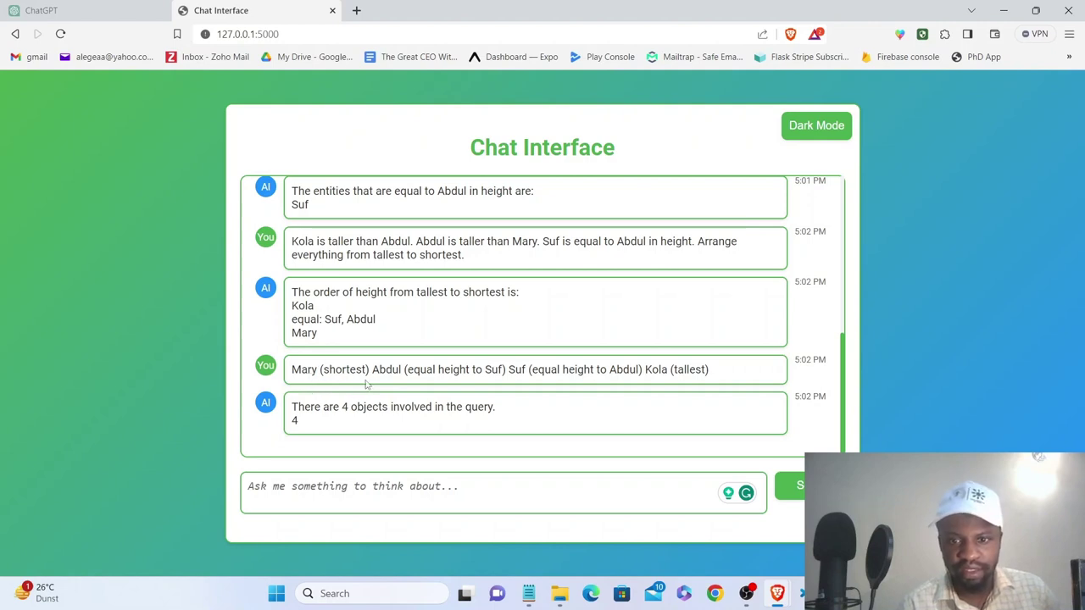
{"action": "scroll", "coordinate": [439, 341], "scroll_direction": "up", "scroll_amount": 1}
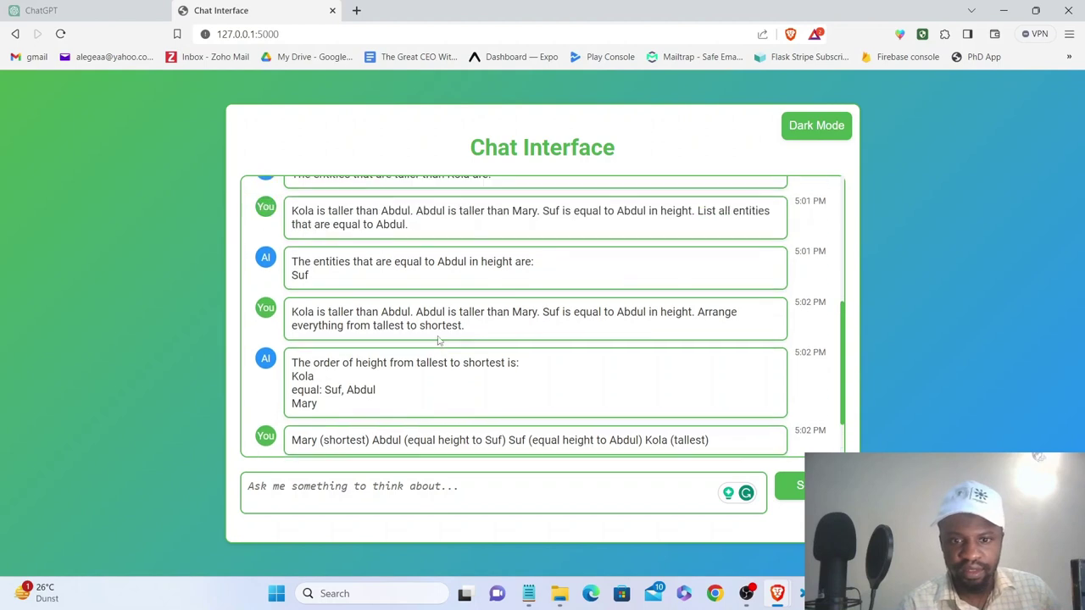
{"action": "scroll", "coordinate": [438, 341], "scroll_direction": "down", "scroll_amount": 1}
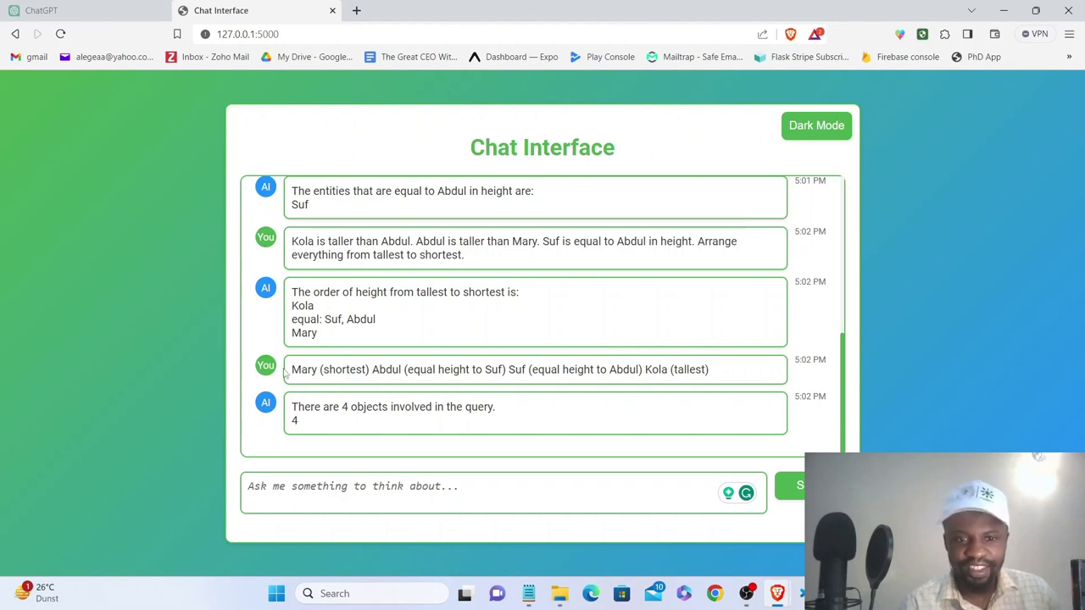
{"action": "left_click_drag", "start_coordinate": [286, 374], "coordinate": [721, 373]}
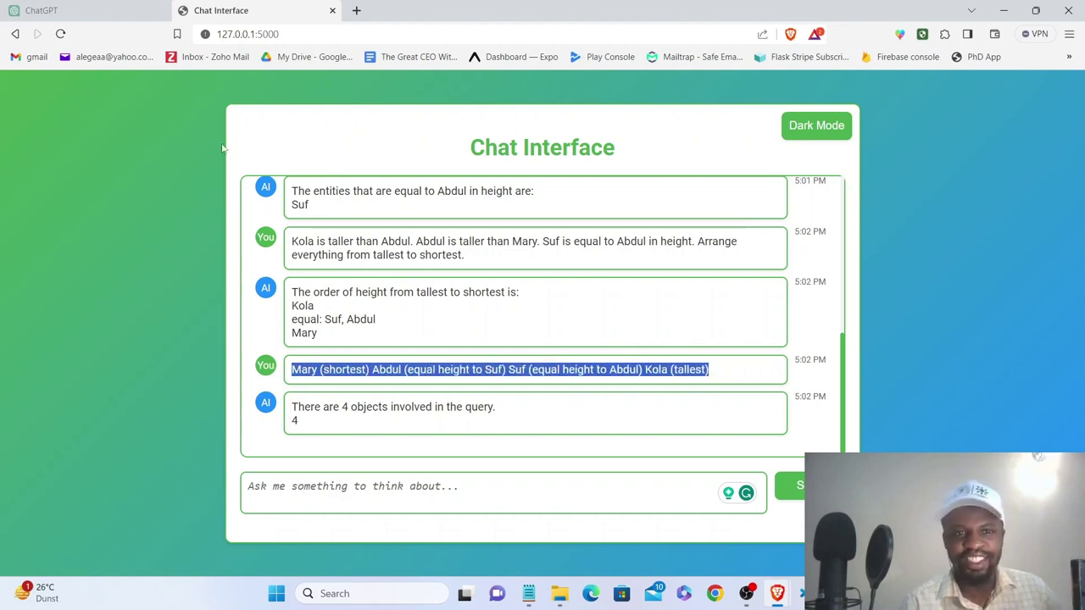
Step: Copy the "Arrange everything from shortest to tallest." puzzle from ChatGPT and send it in the Chat Interface with a single closing period
{"action": "left_click", "coordinate": [79, 9]}
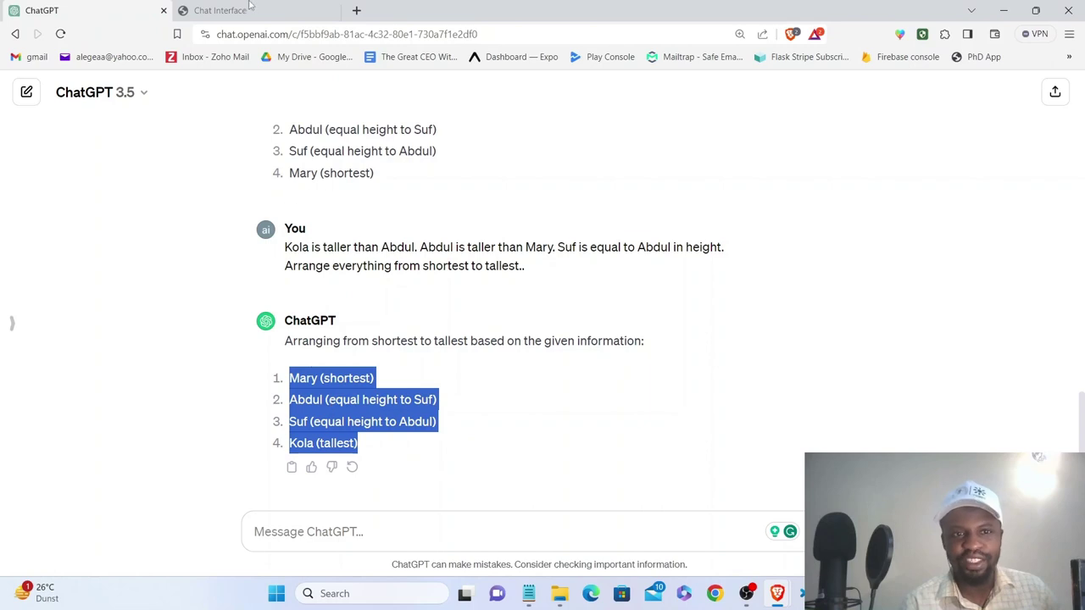
{"action": "left_click_drag", "start_coordinate": [526, 270], "coordinate": [287, 259]}
{"action": "key", "text": "ctrl+c"}
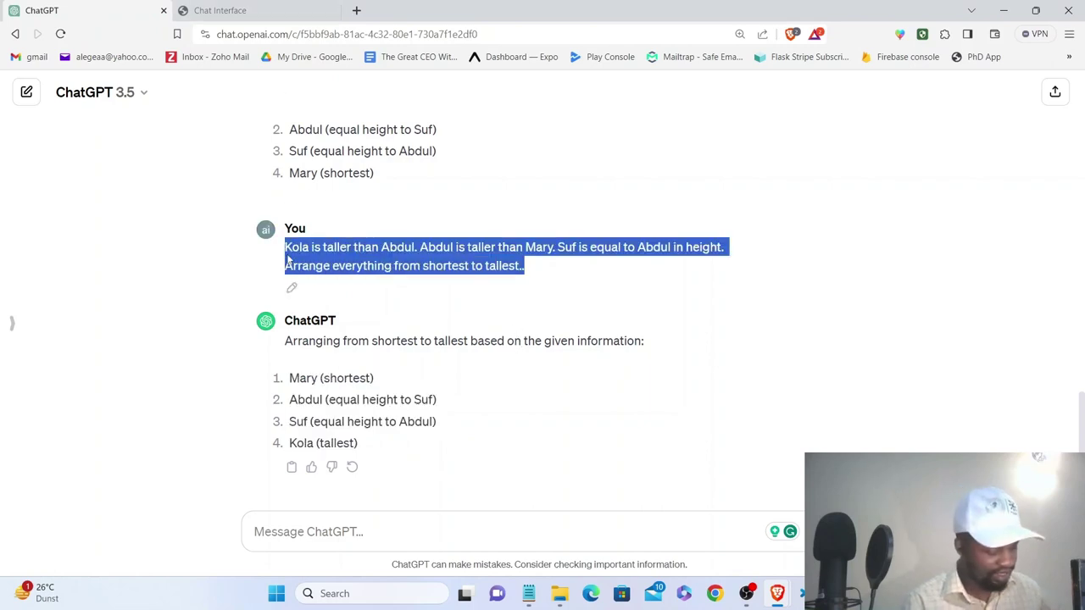
{"action": "left_click", "coordinate": [219, 10]}
{"action": "left_click", "coordinate": [343, 408]}
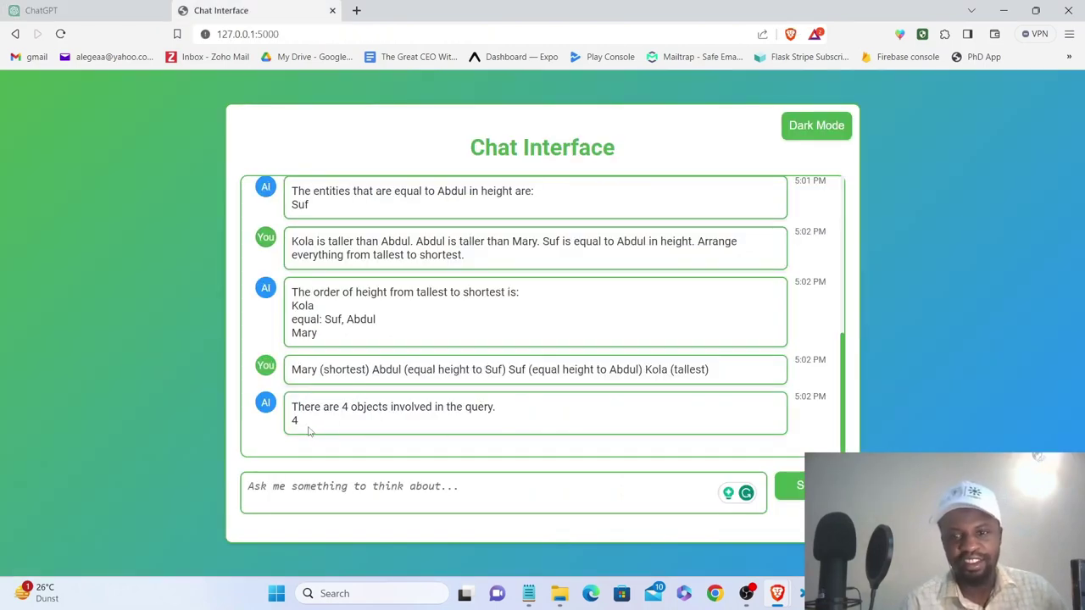
{"action": "left_click", "coordinate": [453, 502]}
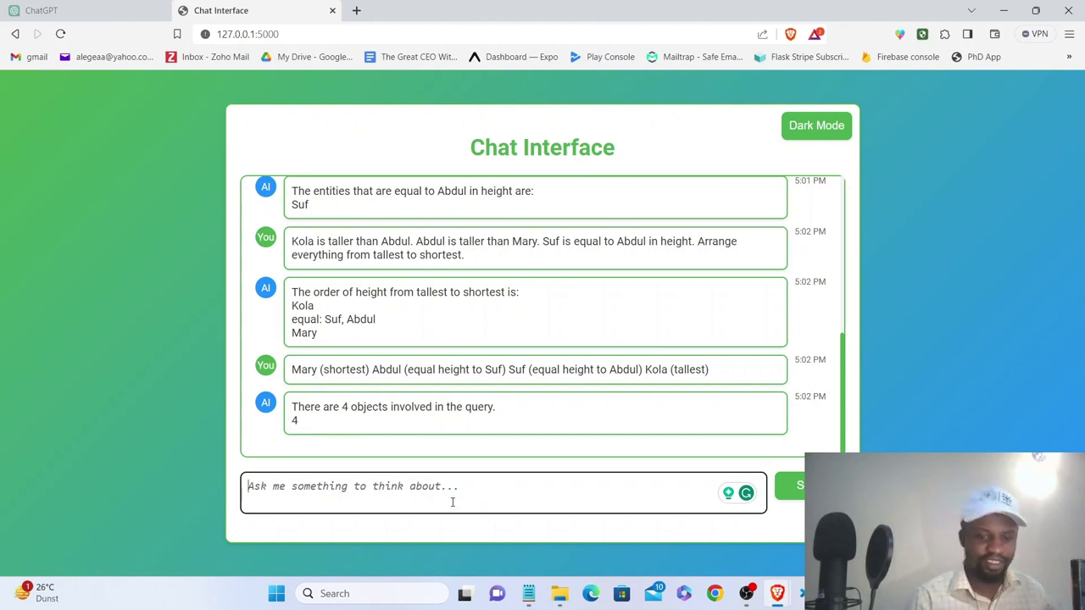
{"action": "key", "text": "ctrl+v"}
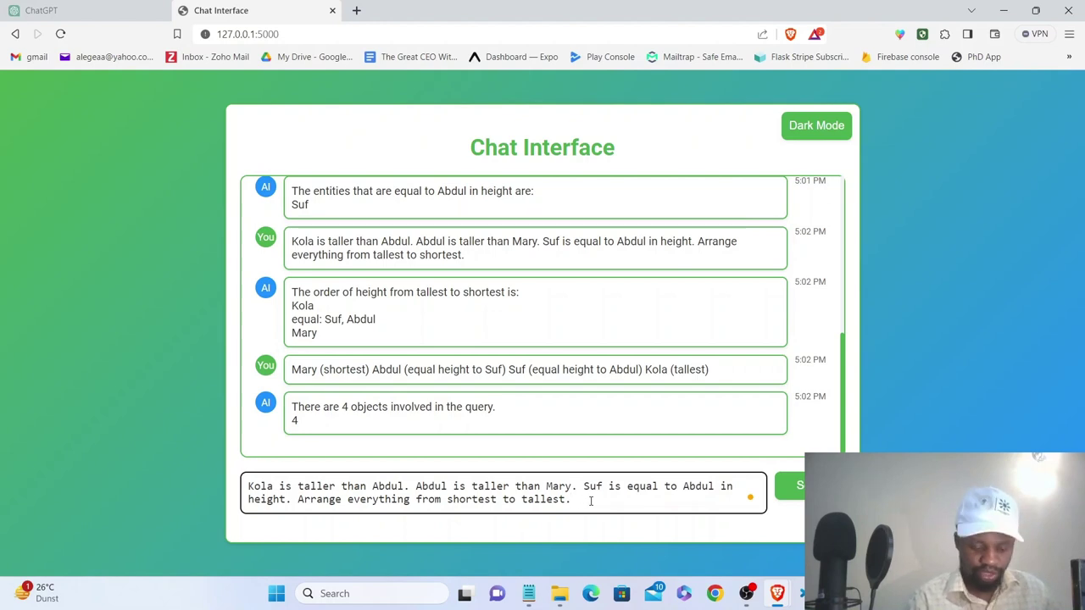
{"action": "key", "text": "Return"}
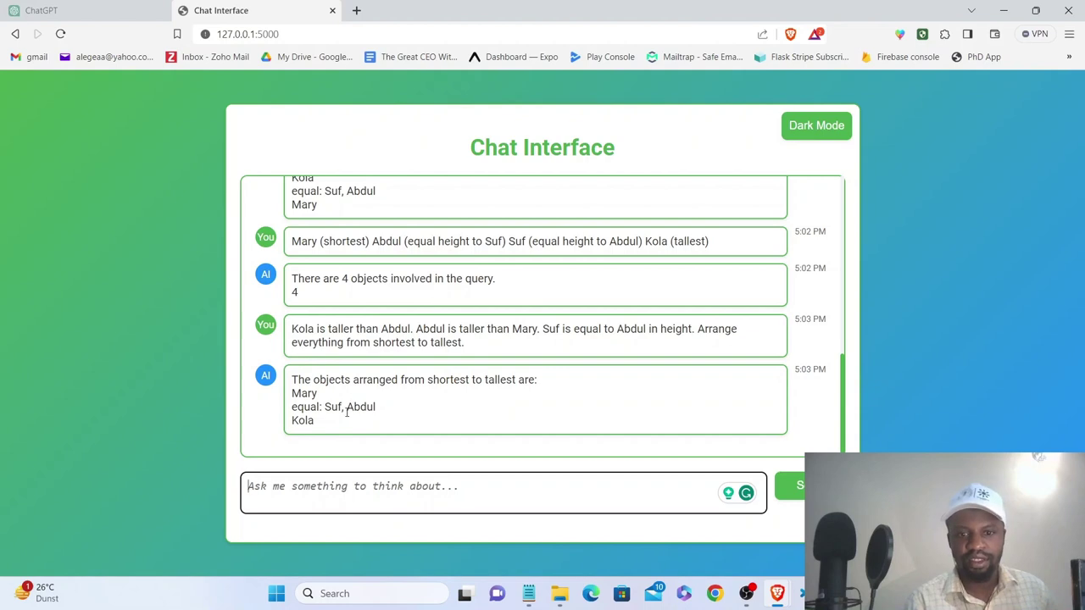
Step: Switch back to ChatGPT and send the height puzzle with its closing instruction replaced by "How many people in the experiment?"
{"action": "left_click", "coordinate": [84, 10]}
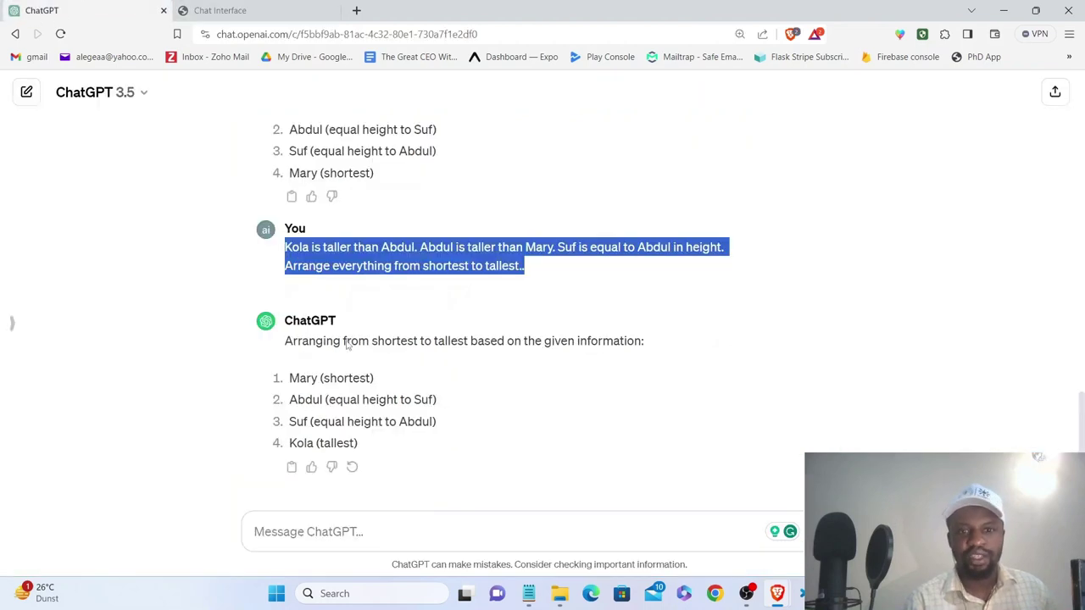
{"action": "left_click", "coordinate": [395, 519]}
{"action": "type", "text": "Kola is taller than Abdul. Abdul is taller than Mary. Suf is equal to Abdul in height. Arrange everything from shortest to tallest.."}
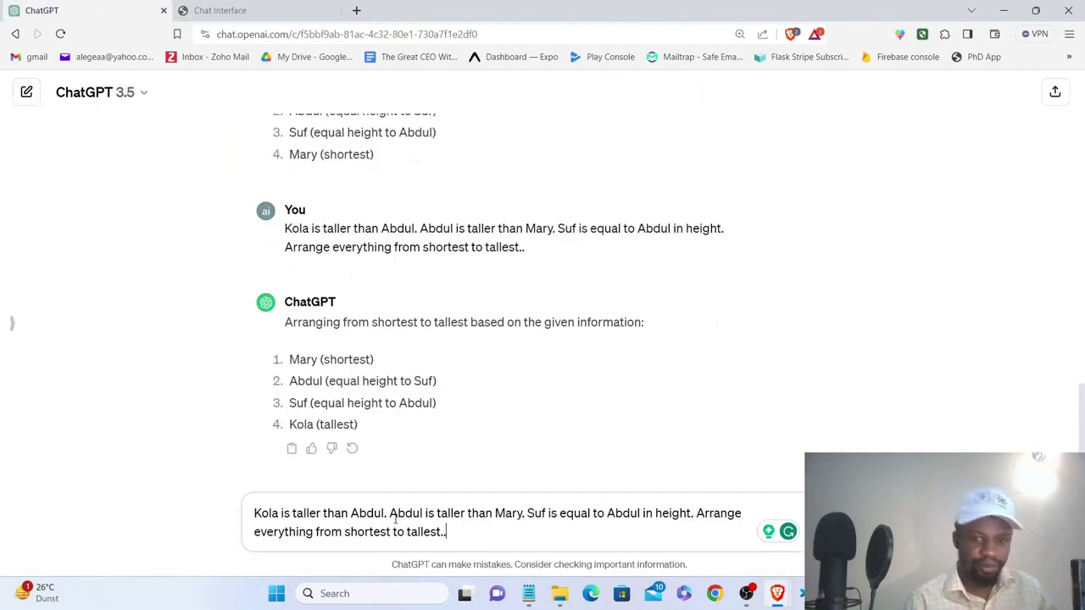
{"action": "left_click_drag", "start_coordinate": [449, 531], "coordinate": [697, 513]}
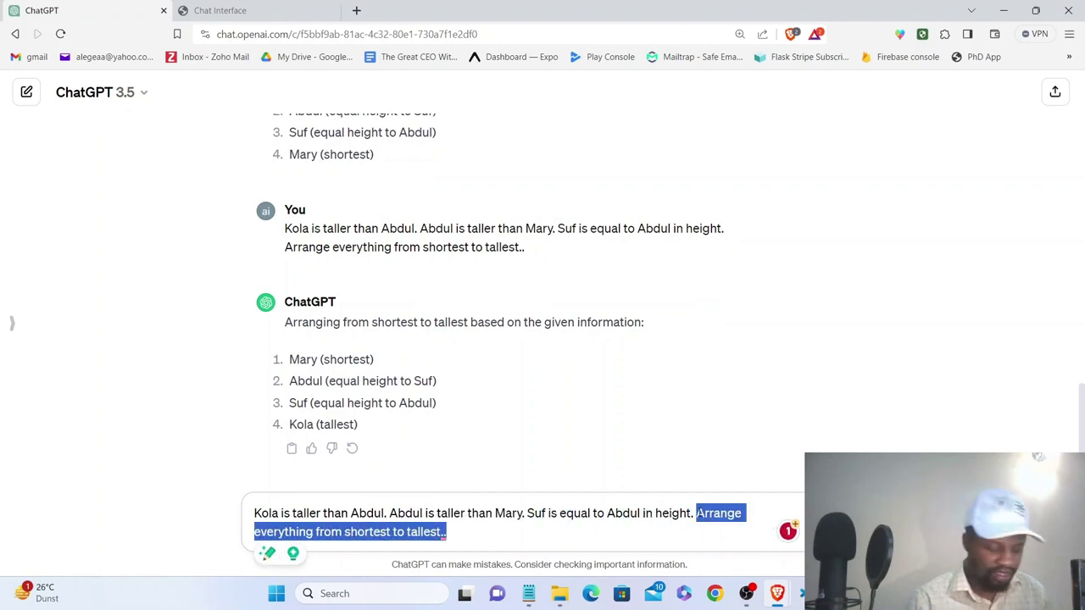
{"action": "type", "text": "How many "}
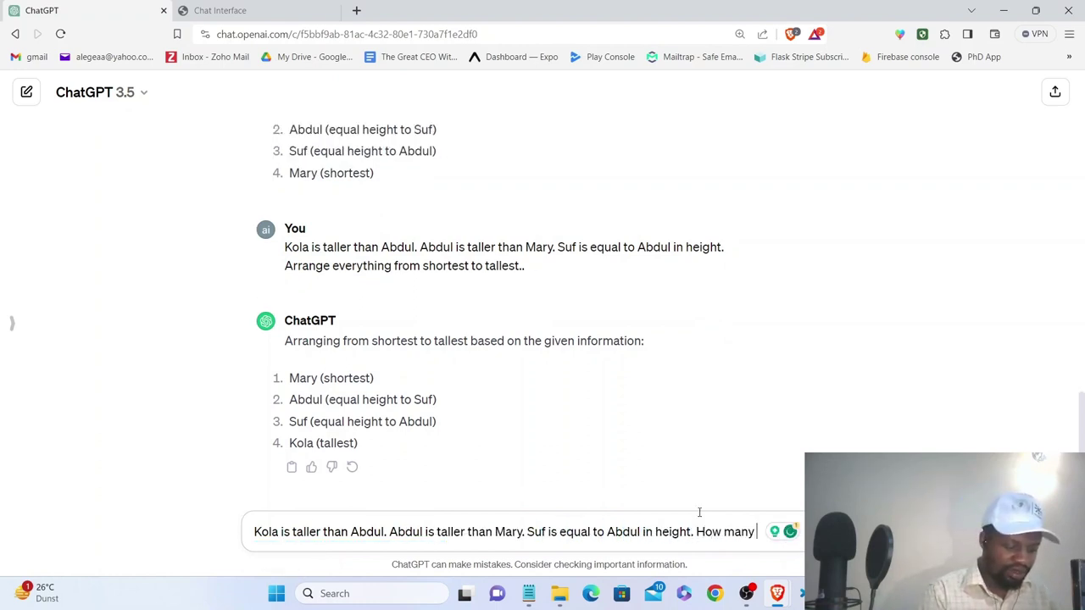
{"action": "type", "text": "people in the"}
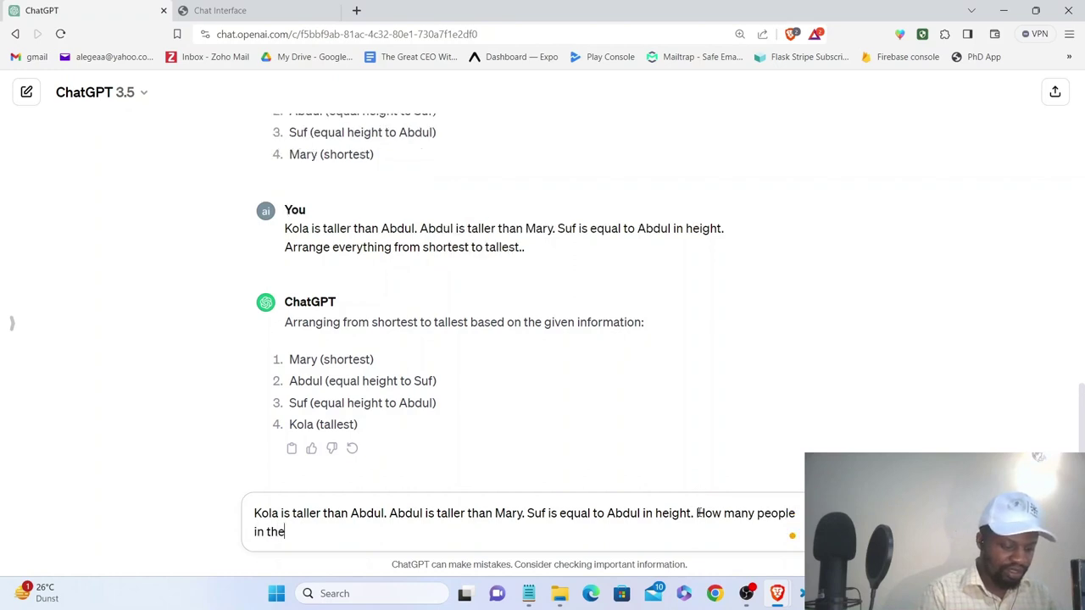
{"action": "type", "text": " experime"}
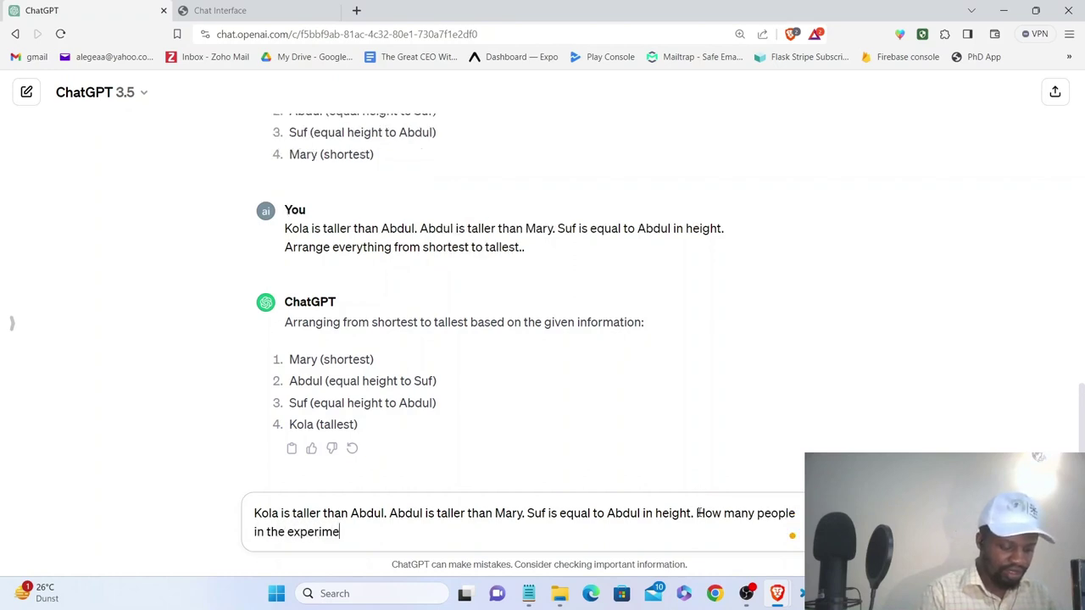
{"action": "type", "text": "nt?"}
{"action": "key", "text": "Return"}
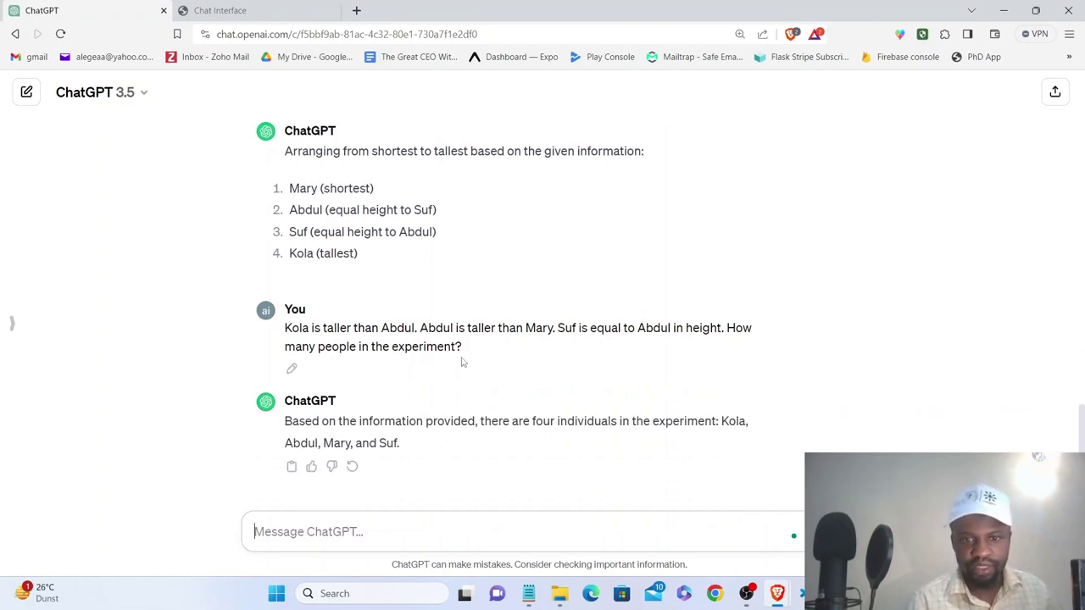
Step: Copy the "How many people in the experiment?" puzzle from ChatGPT and send it in the local Chat Interface
{"action": "left_click_drag", "start_coordinate": [463, 347], "coordinate": [282, 337]}
{"action": "key", "text": "ctrl+c"}
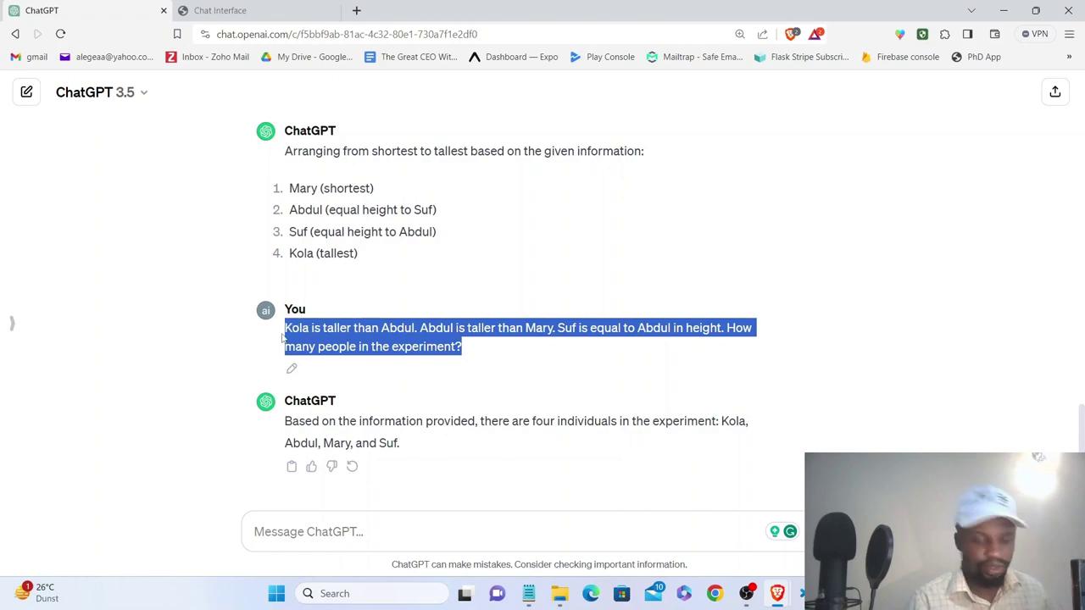
{"action": "left_click", "coordinate": [219, 10]}
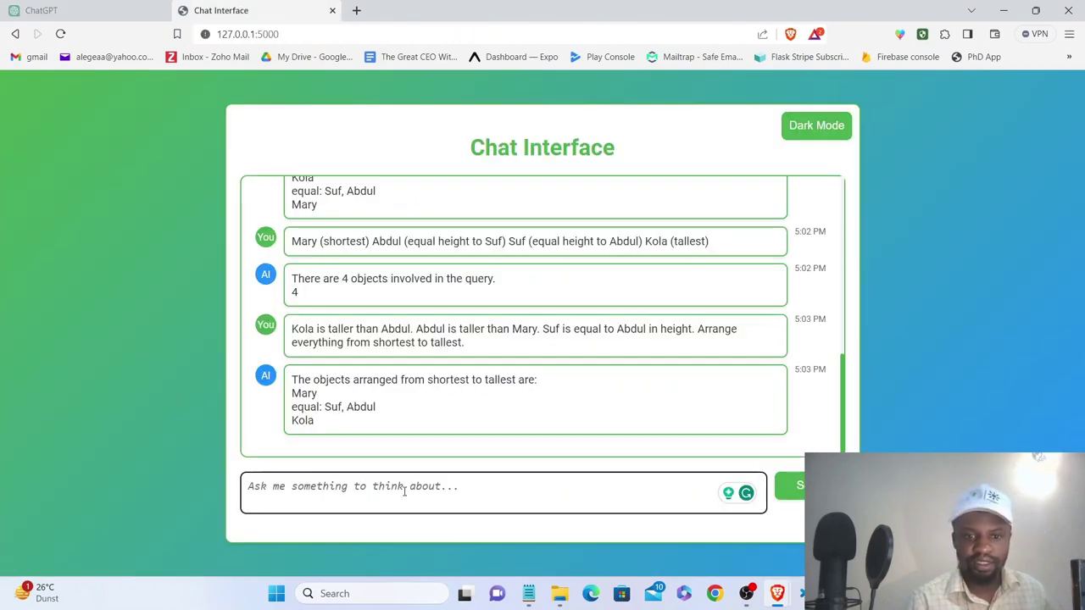
{"action": "left_click", "coordinate": [404, 486]}
{"action": "key", "text": "ctrl+v"}
{"action": "key", "text": "Return"}
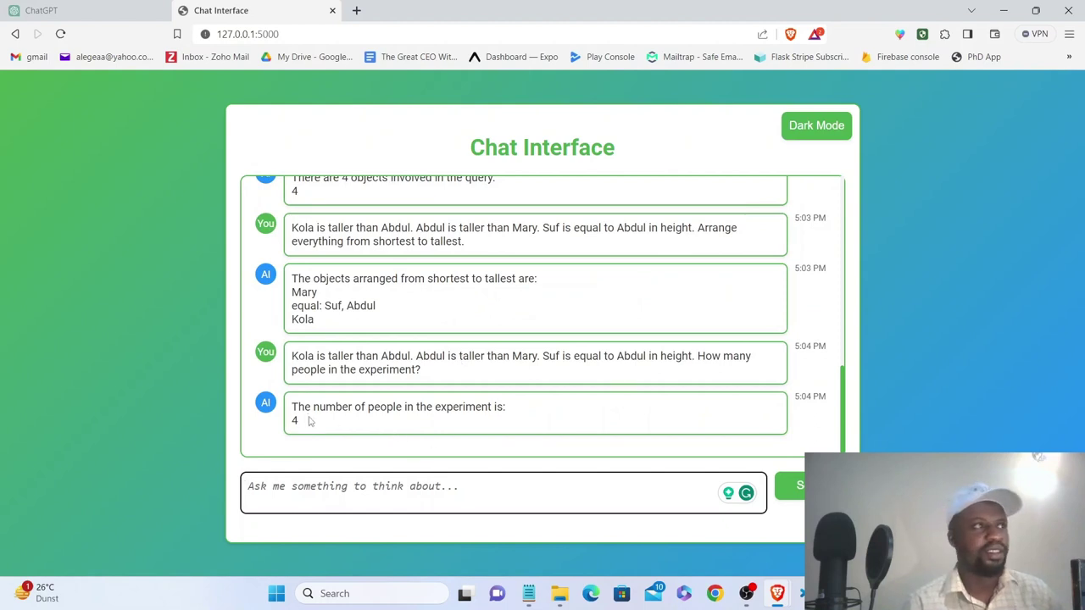
Step: Send ChatGPT the object-size puzzle from "The ball is bigger than the pen" to "Arrange the items from smallest to biggest." and review its answer
{"action": "key", "text": "alt+Tab"}
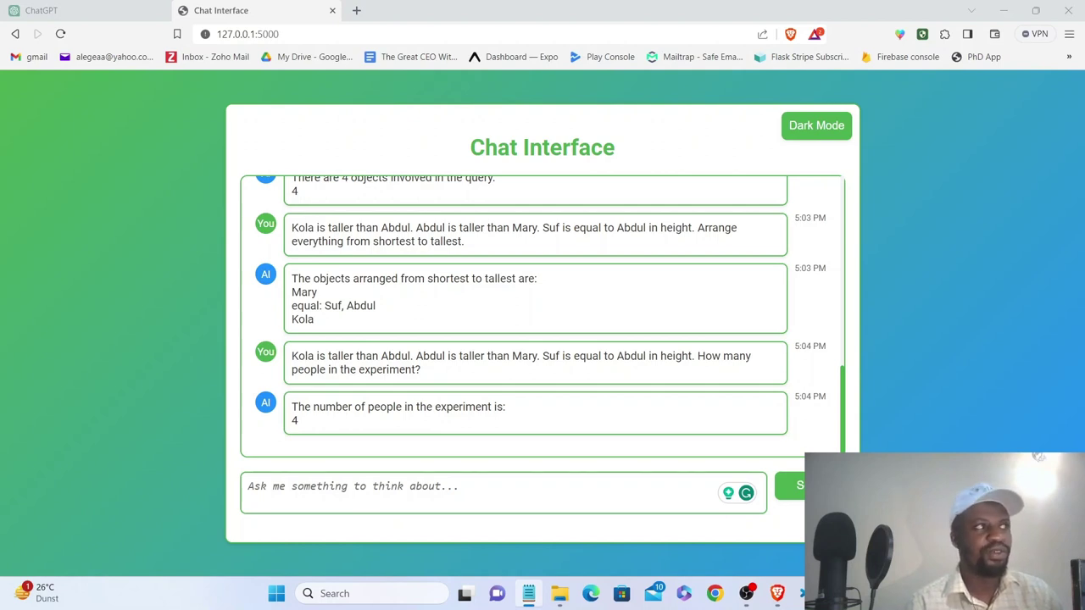
{"action": "left_click", "coordinate": [93, 11]}
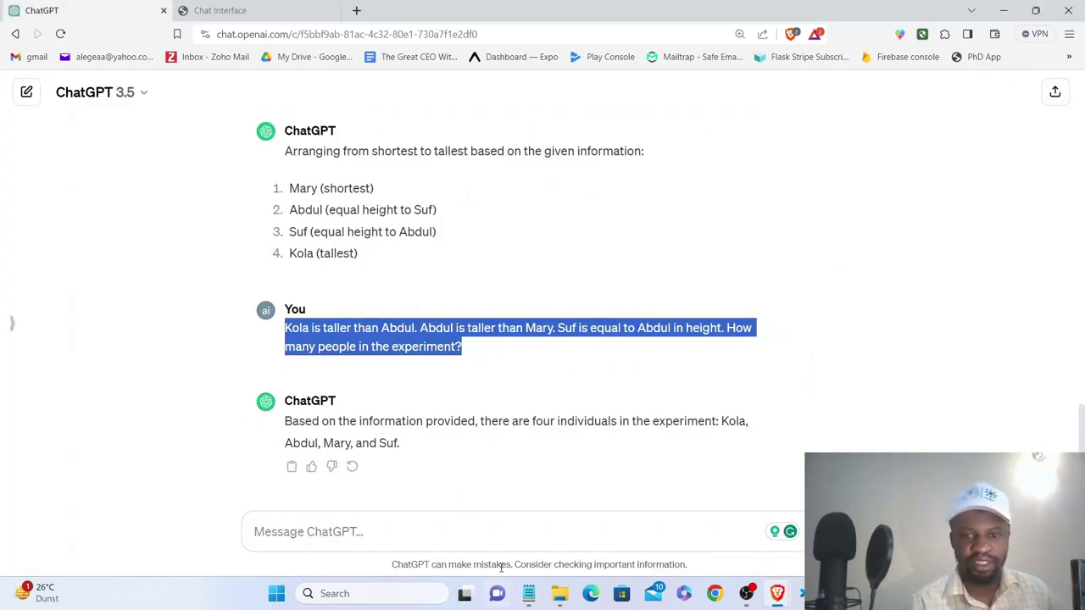
{"action": "left_click", "coordinate": [468, 524]}
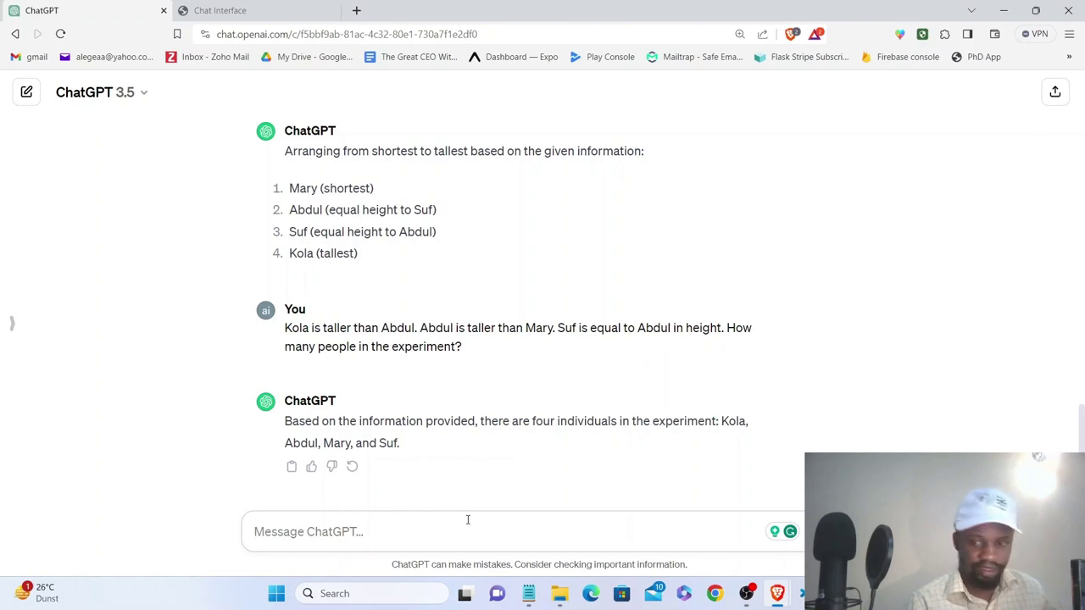
{"action": "type", "text": "The ball is bigger than the pen, the fork is bigger than the pen, the chair is bigger than the fork, the wire is bigger than the pen, the pen is bigger than the pencil, the fork is bigger than the paper, the nylon is bigger than the wire, the eraser is bigger than the pencil, the shoe is smaller than the ball, the cup is smaller than the chair, the sharpener is smaller than the pencil, the wire is smaller than the string, the sharpener is smaller than the marker, the table is bigger than the ball, the eraser is smaller than the pen, the biro is equal to the pen, the fork is equal to the spoon, the blade is equal to the sharpener, the blade is equal to the sharpener, the blade is equal to the scissors, the quill is equal to the biro. Arrange the items from smallest to biggest."}
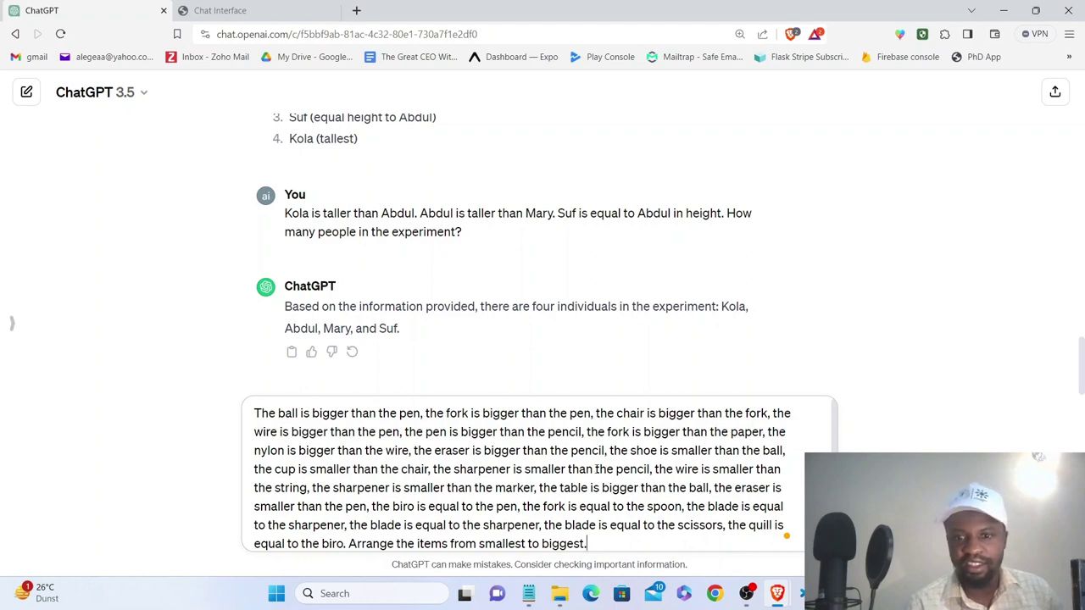
{"action": "scroll", "coordinate": [379, 521], "scroll_direction": "down", "scroll_amount": 1}
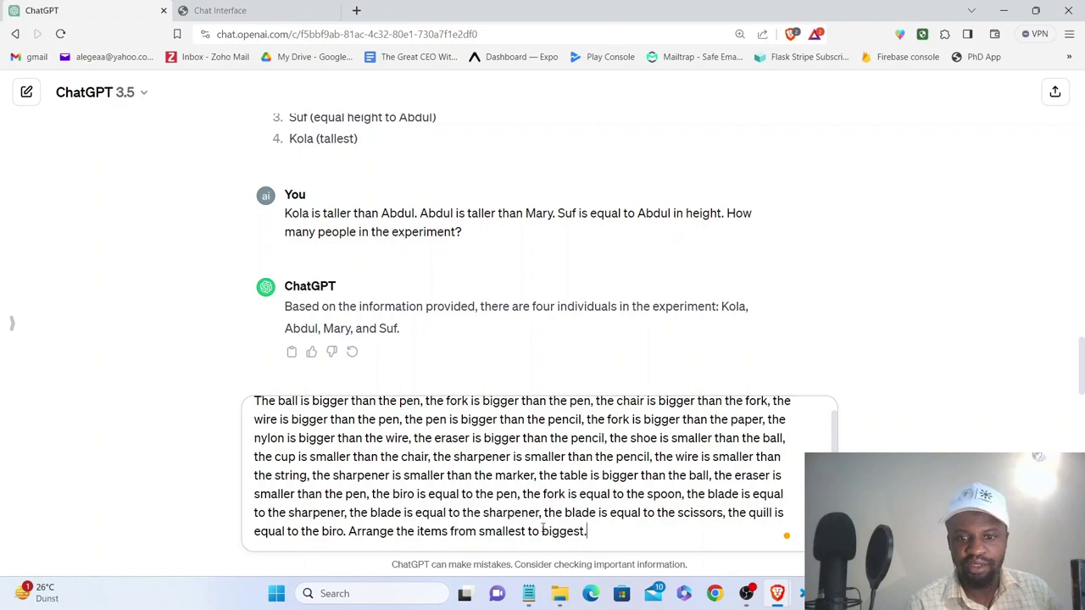
{"action": "key", "text": "Return"}
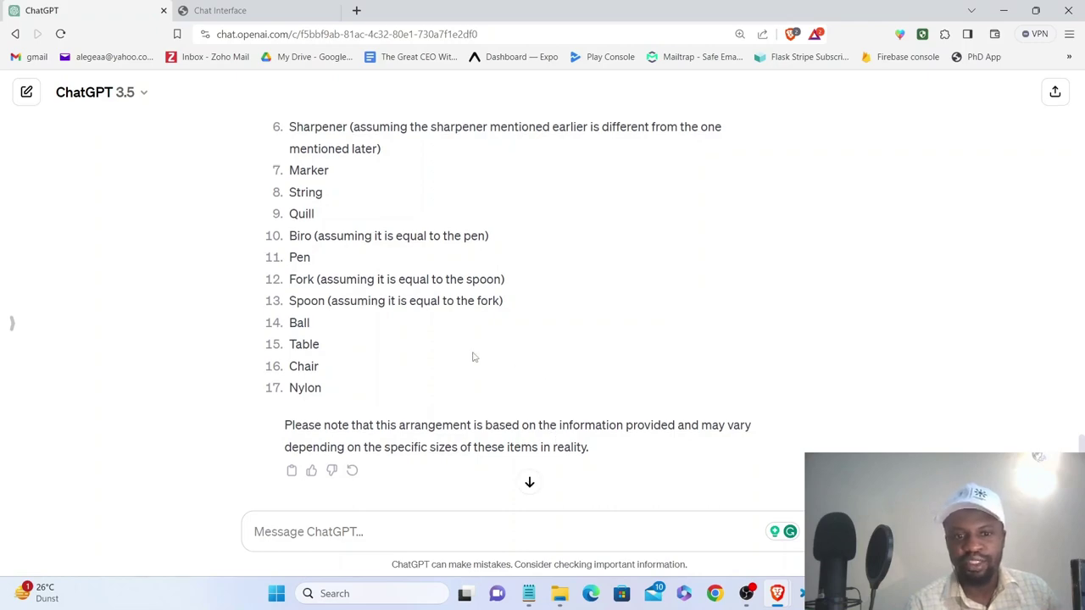
{"action": "scroll", "coordinate": [472, 356], "scroll_direction": "up", "scroll_amount": 3}
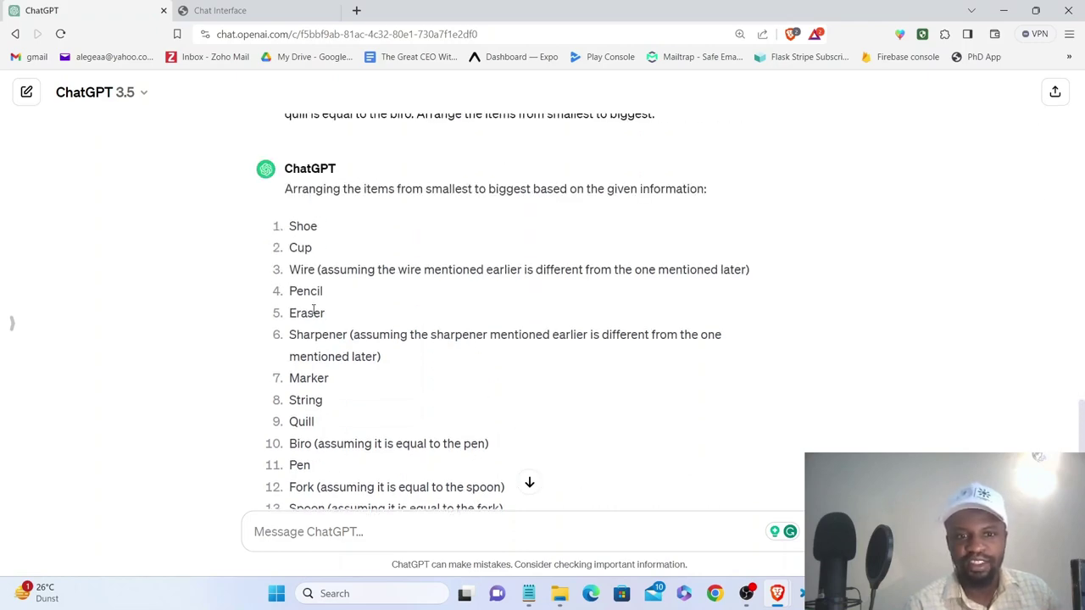
{"action": "scroll", "coordinate": [346, 291], "scroll_direction": "up", "scroll_amount": 3}
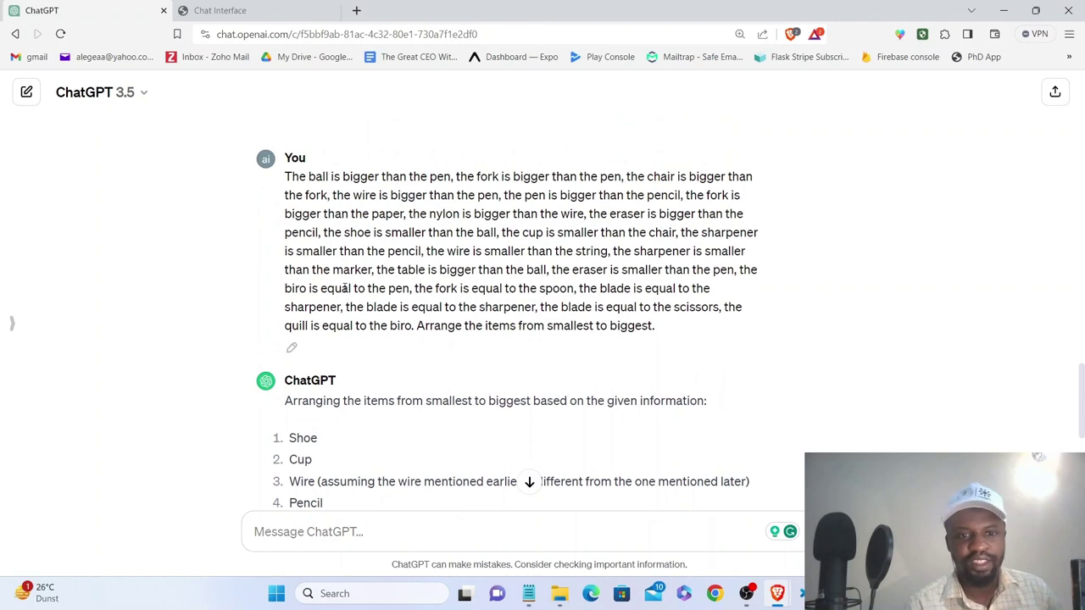
{"action": "scroll", "coordinate": [346, 289], "scroll_direction": "down", "scroll_amount": 1}
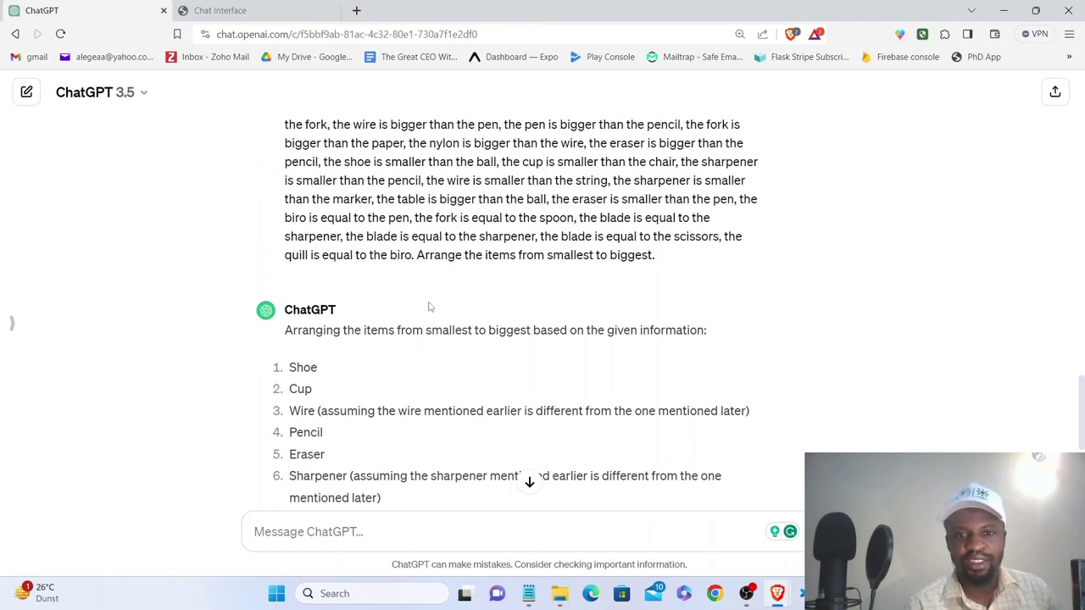
Step: Switch to the local Chat Interface, send the object-size puzzle ending "Arrange the items from smallest to biggest." and review its answer
{"action": "scroll", "coordinate": [297, 381], "scroll_direction": "down", "scroll_amount": 1}
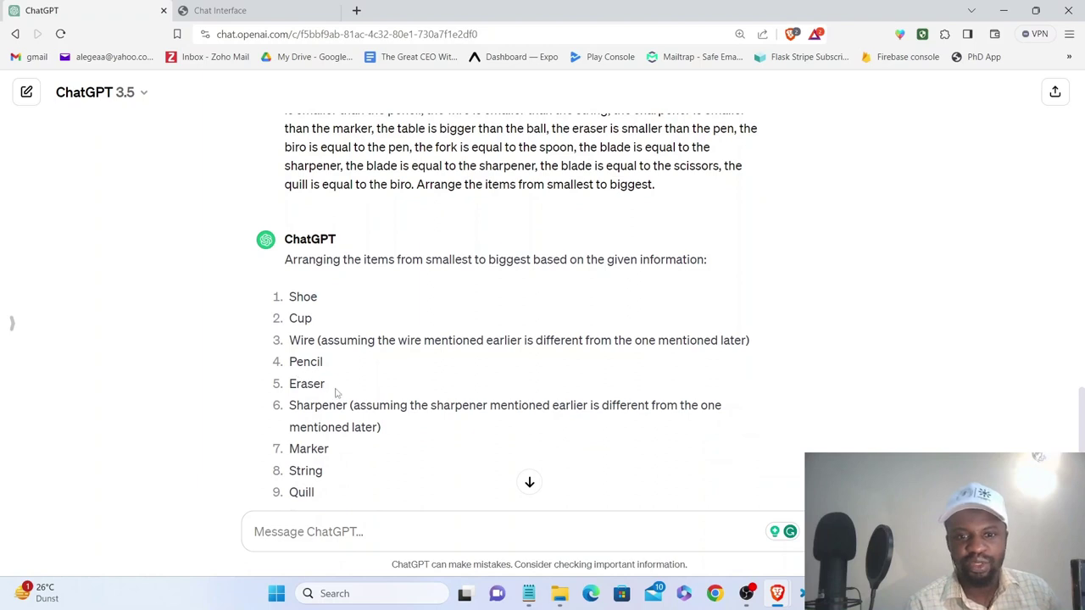
{"action": "scroll", "coordinate": [337, 389], "scroll_direction": "down", "scroll_amount": 2}
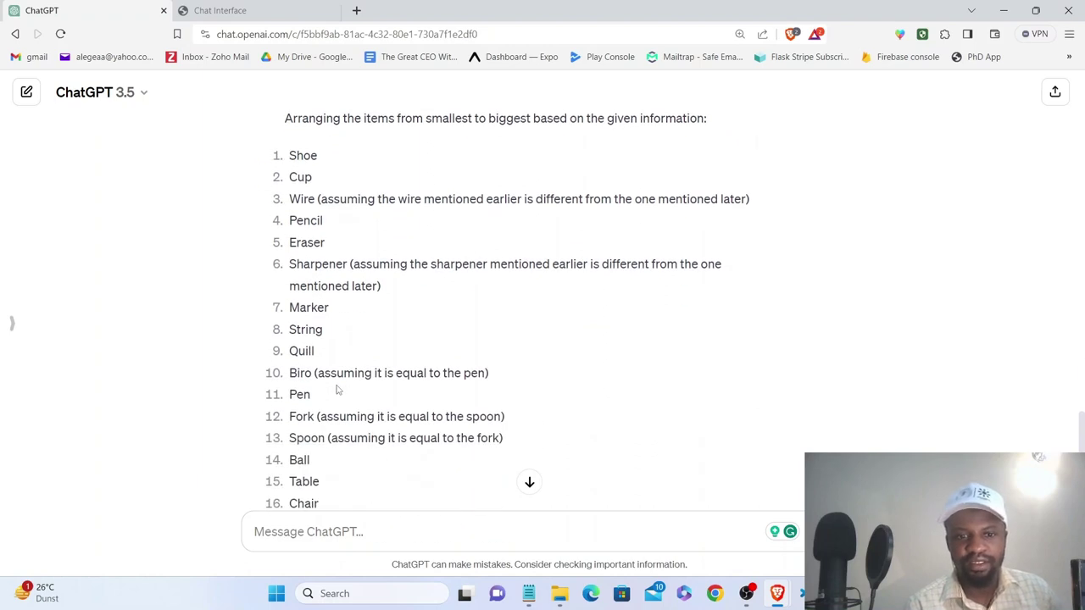
{"action": "scroll", "coordinate": [337, 389], "scroll_direction": "down", "scroll_amount": 2}
{"action": "left_click", "coordinate": [220, 10]}
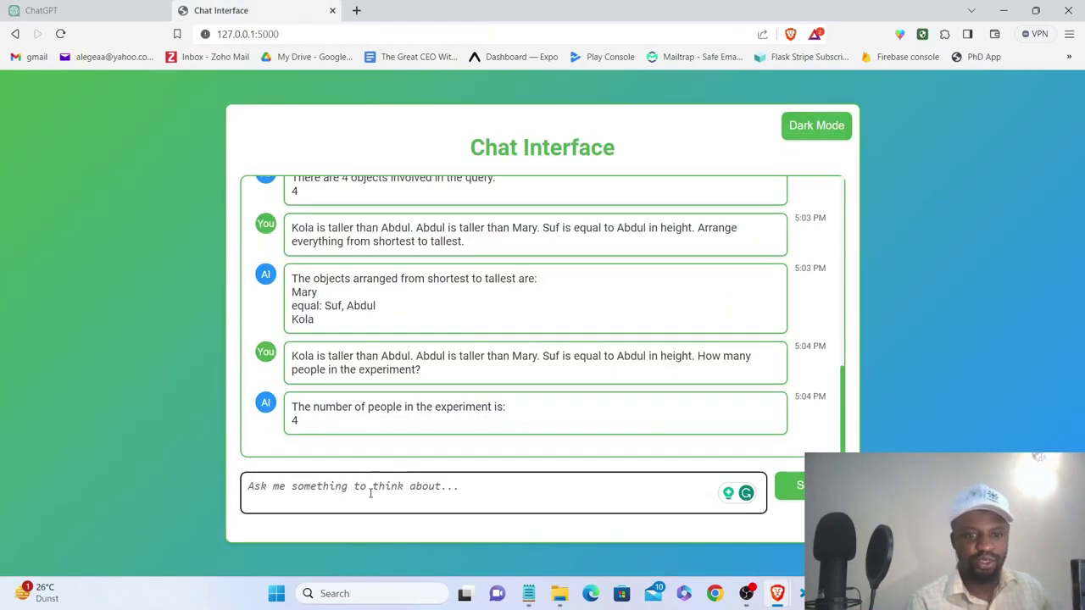
{"action": "type", "text": "The ball is bigger than the pen, the fork is bigger than the pen, the chair is bigger than the fork, the wire is bigger than the pen, the pen is bigger than the pencil, the fork is bigger than the paper, the nylon is bigger than the wire, the eraser is bigger than the pencil, the shoe is smaller than the ball, the cup is smaller than the chair, the sharpener is smaller than the pencil, the wire is smaller than the string, the sharpener is smaller than the marker, the table is bigger than the ball, the eraser is smaller than the pen, the biro is equal to the pen, the fork is equal to the spoon, the blade is equal to the sharpener, the blade is equal to the spoon, the blade is equal to the scissors, the quill is equal to the biro. Arrange the items from smallest to biggest."}
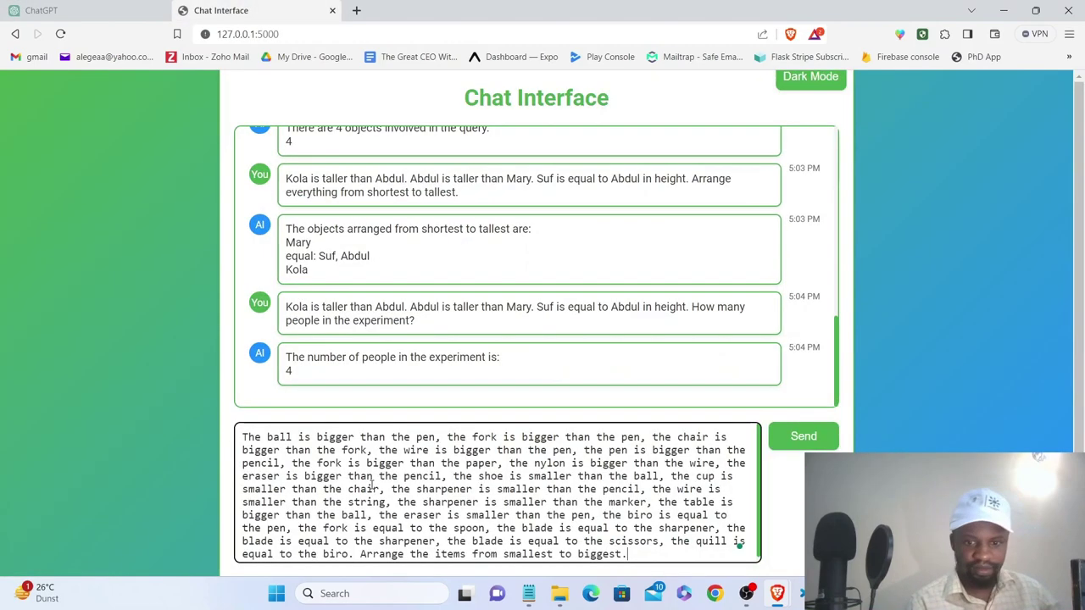
{"action": "key", "text": "Return"}
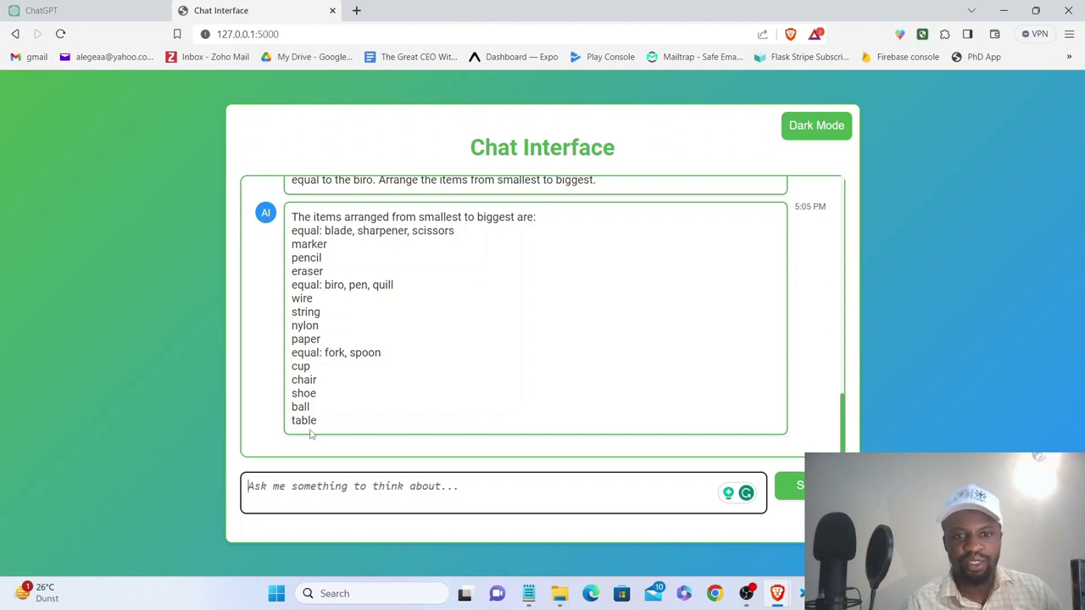
{"action": "left_click_drag", "start_coordinate": [319, 421], "coordinate": [289, 420]}
{"action": "scroll", "coordinate": [398, 305], "scroll_direction": "up", "scroll_amount": 3}
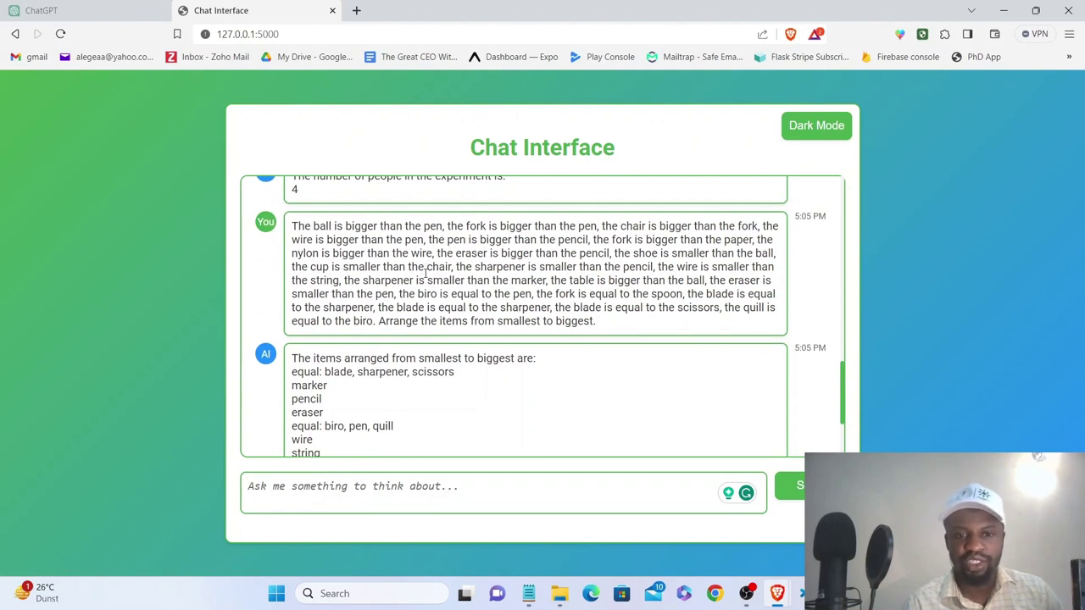
{"action": "scroll", "coordinate": [426, 273], "scroll_direction": "down", "scroll_amount": 3}
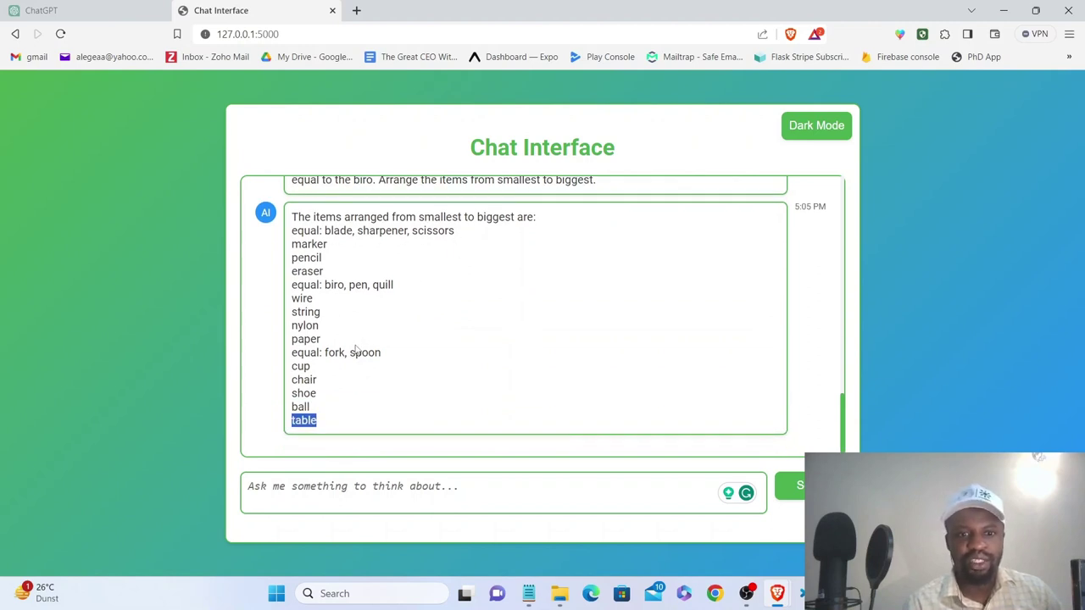
Step: Switch back to ChatGPT and send the object-size puzzle with its closing instruction replaced by "How many objects are in the experiment?"
{"action": "left_click", "coordinate": [75, 12]}
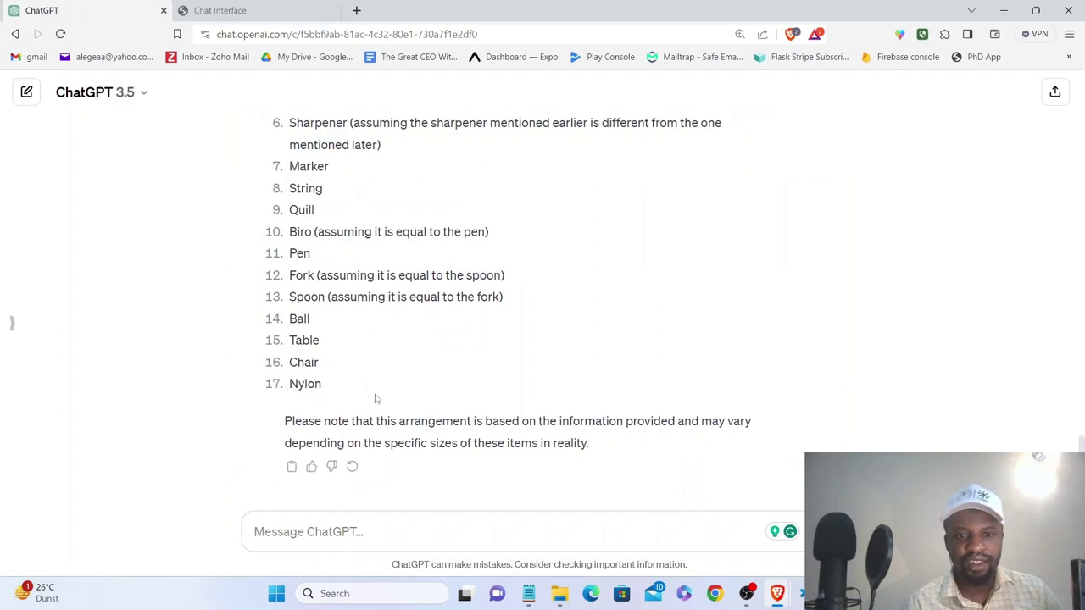
{"action": "left_click", "coordinate": [375, 532]}
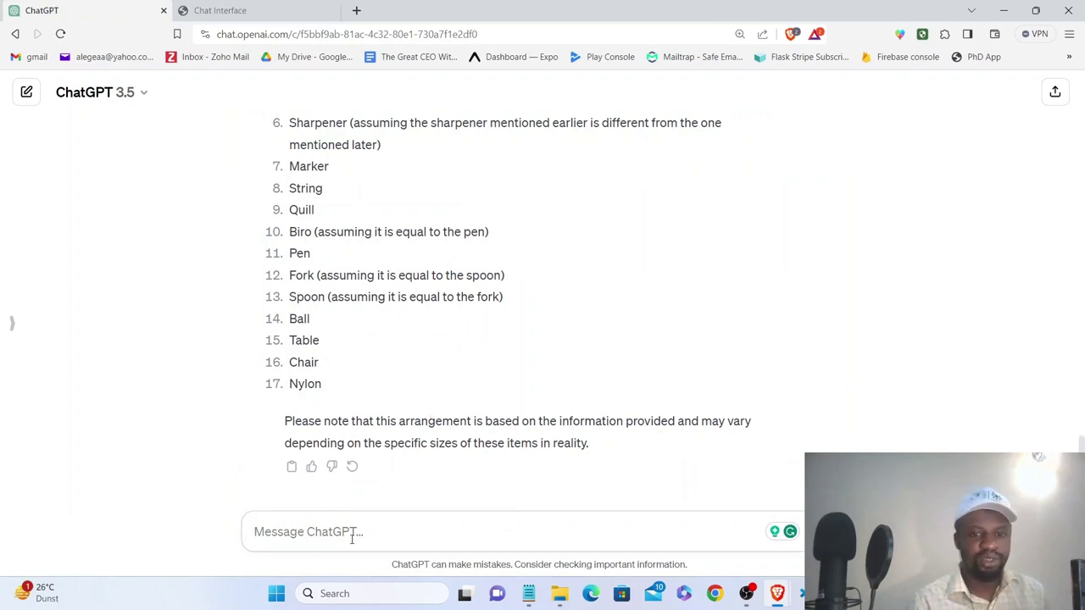
{"action": "type", "text": "The ball is bigger than the pen, the fork is bigger than the pen, the chair is bigger than the fork, the wire is bigger than the pen, the pen is bigger than the pencil, the fork is bigger than the paper, the nylon is bigger than the wire, the eraser is bigger than the pencil, the shoe is smaller than the ball, the cup is smaller than the chair, the sharpener is smaller than the pencil, the wire is smaller than the string, the sharpener is smaller than the marker, the table is bigger than the ball, the eraser is smaller than the pen, the biro is equal to the pen, the fork is equal to the spoon, the blade is equal to the sharpener, the blade is equal to the sharpener, the blade is equal to the scissors, the quill is equal to the biro. Arrange the items from smallest to biggest."}
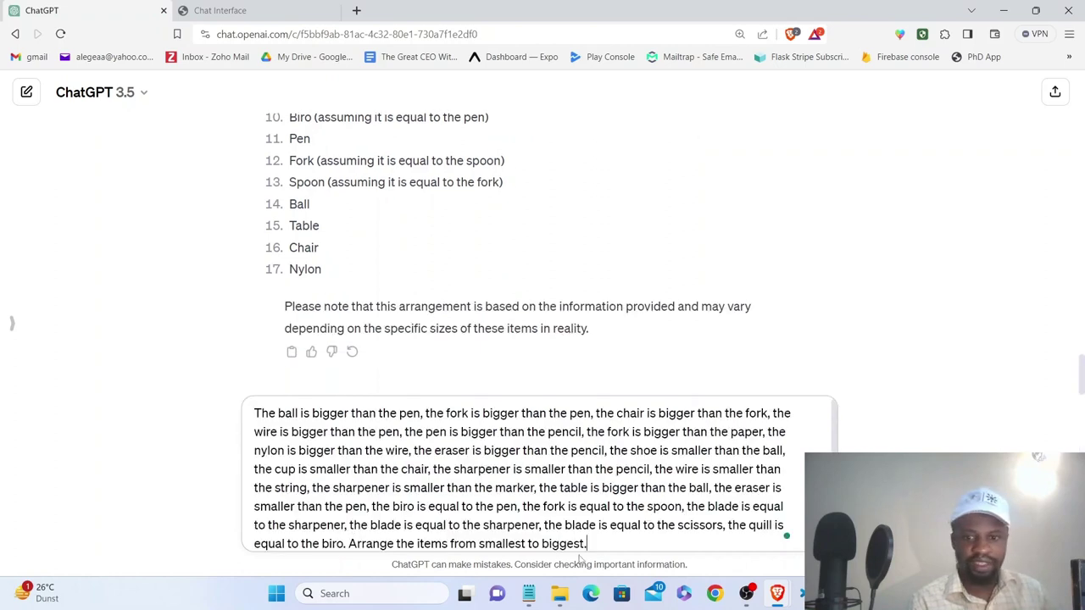
{"action": "left_click_drag", "start_coordinate": [587, 543], "coordinate": [351, 536]}
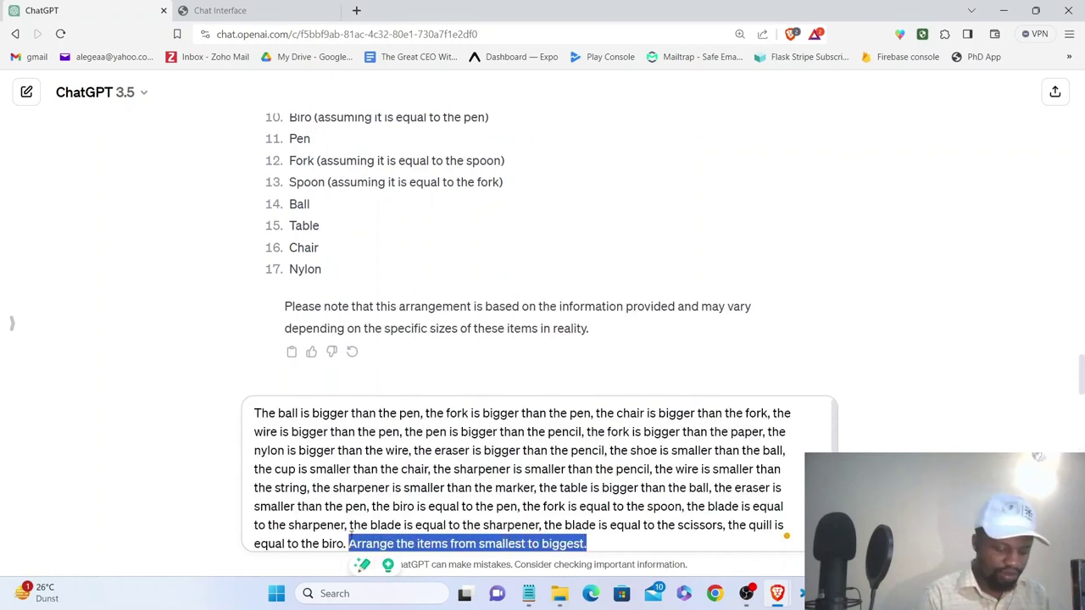
{"action": "type", "text": "How many ob"}
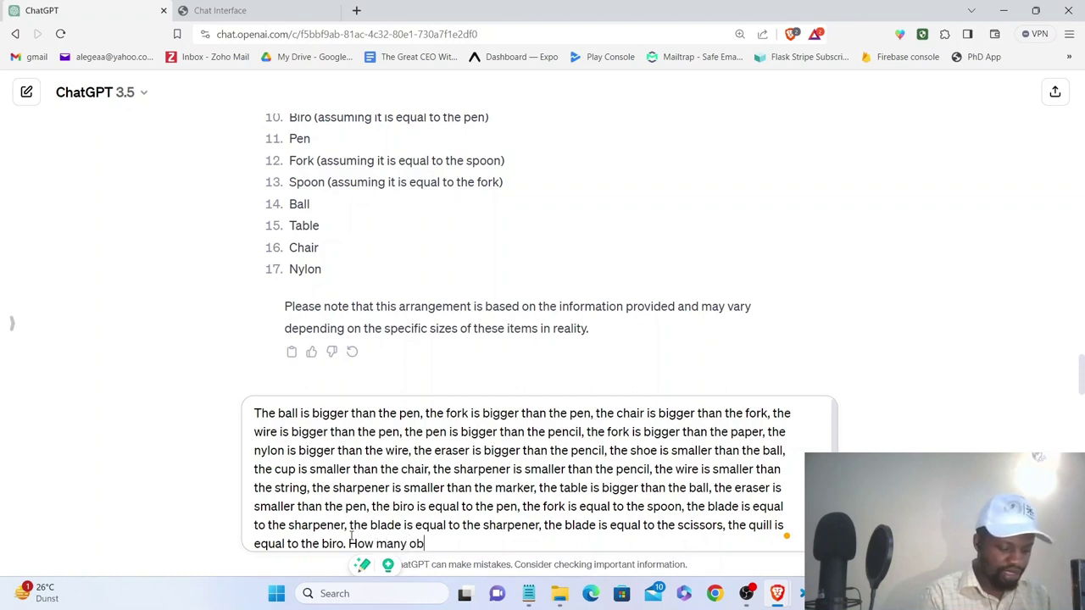
{"action": "type", "text": "jects are"}
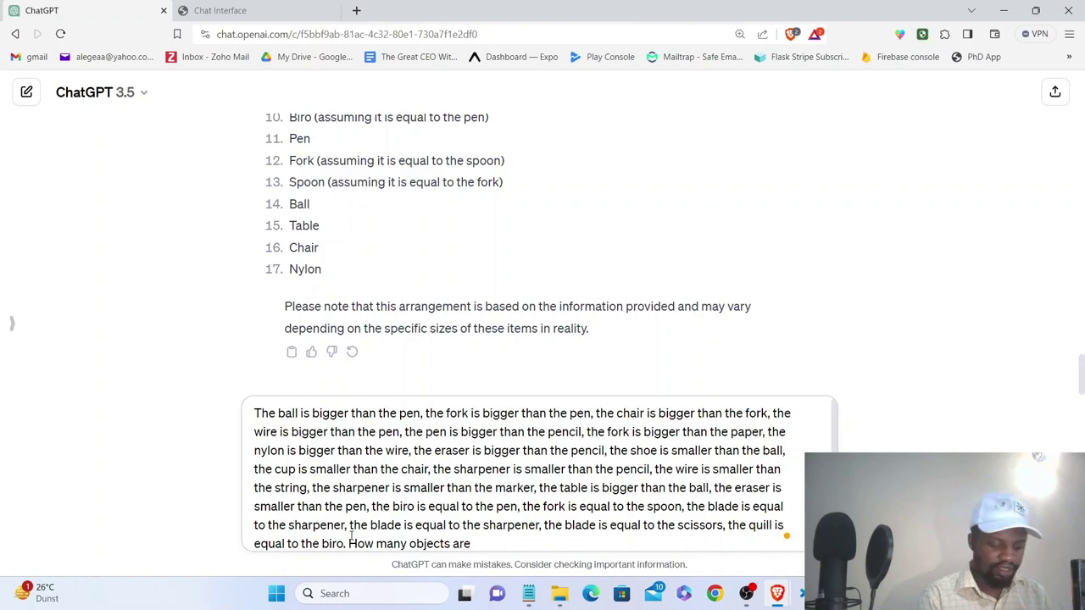
{"action": "type", "text": " in the ex"}
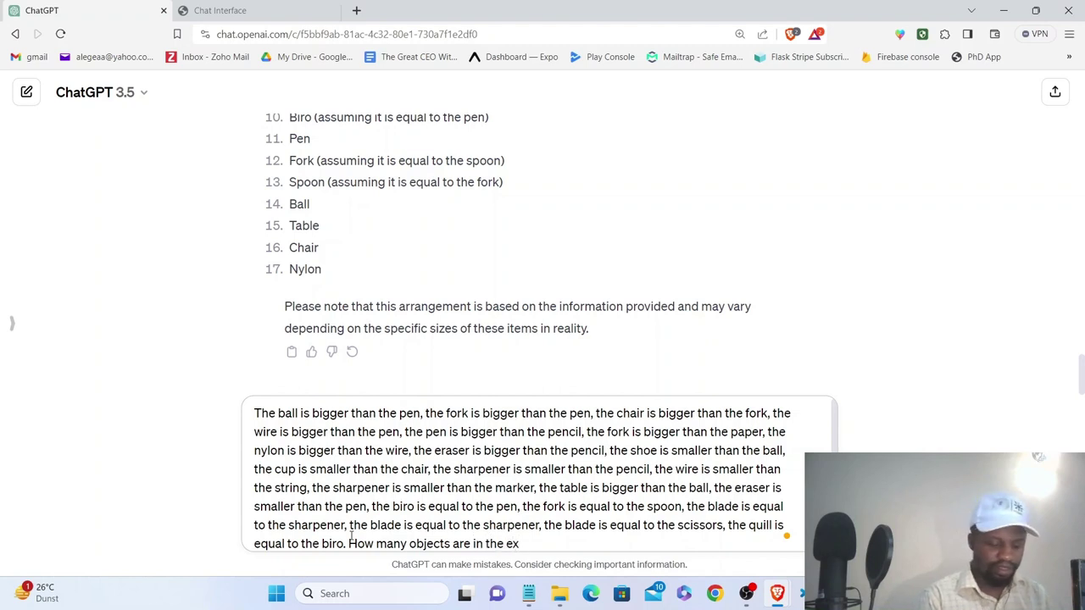
{"action": "type", "text": "periment?"}
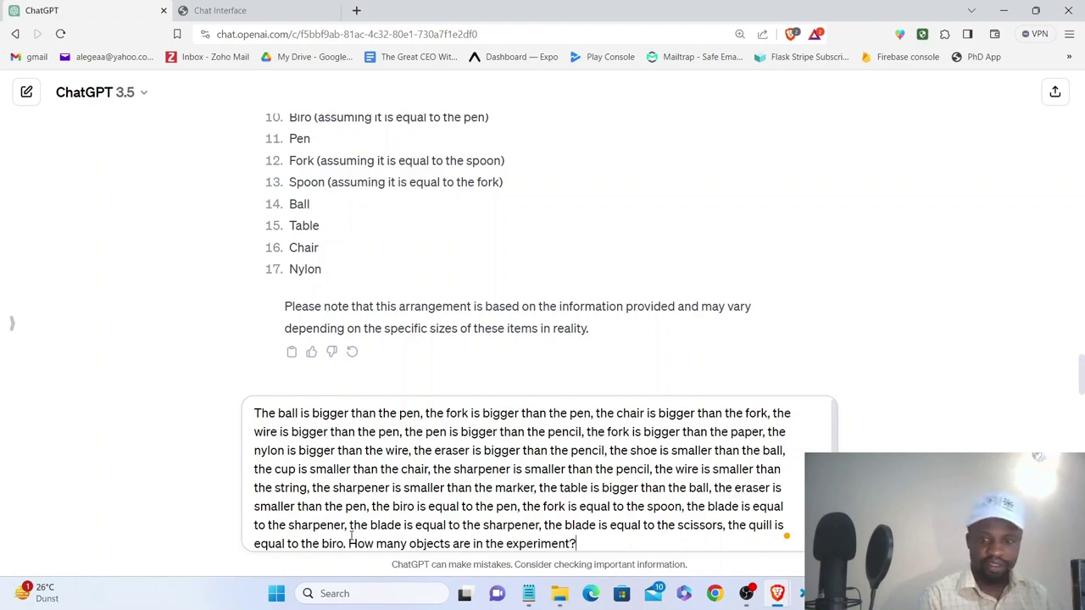
{"action": "key", "text": "Return"}
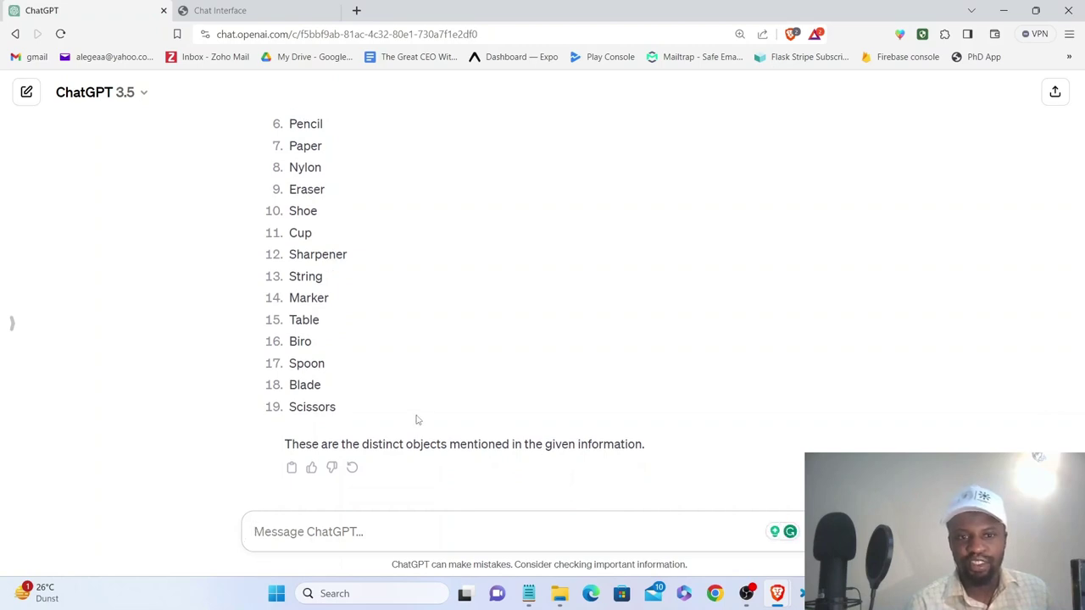
Step: Review ChatGPT's object count and list, comparing the listed objects with the ordered items in the local Chat Interface
{"action": "scroll", "coordinate": [417, 420], "scroll_direction": "up", "scroll_amount": 1}
{"action": "scroll", "coordinate": [416, 419], "scroll_direction": "up", "scroll_amount": 1}
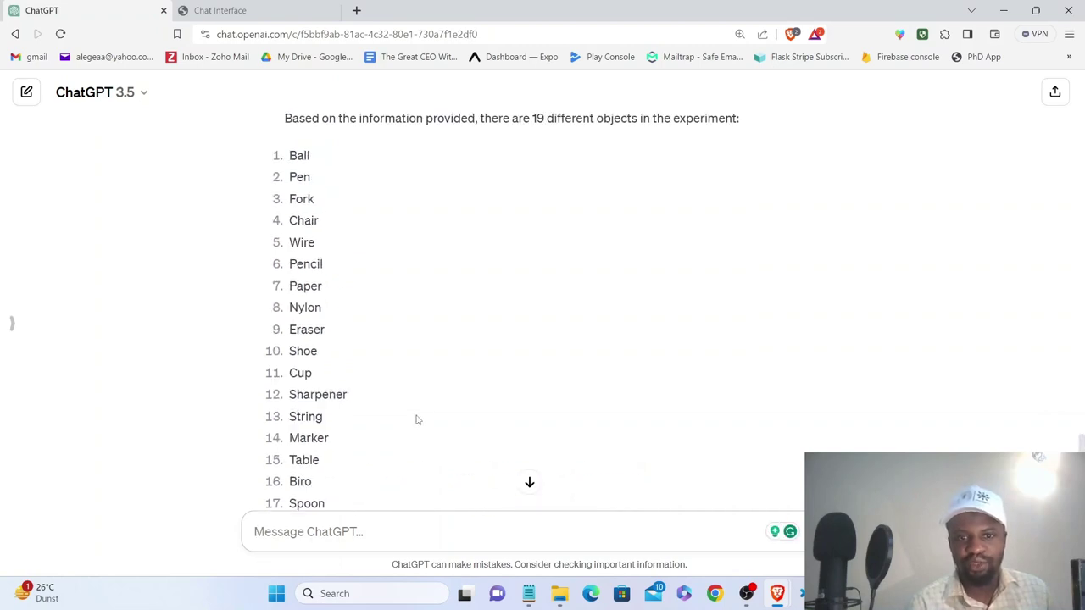
{"action": "scroll", "coordinate": [416, 420], "scroll_direction": "up", "scroll_amount": 2}
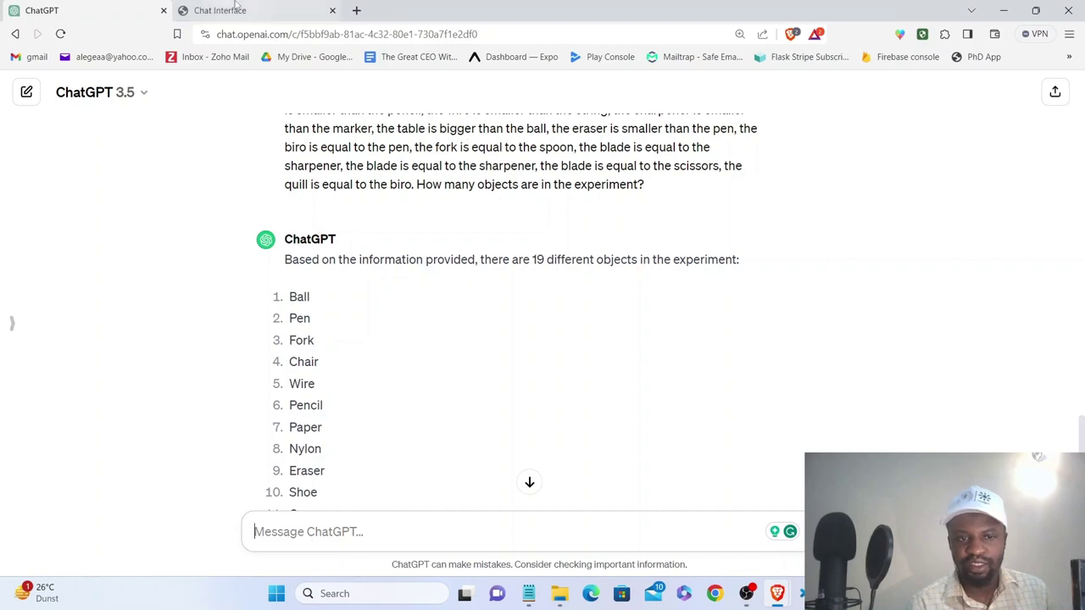
{"action": "key", "text": "ctrl+Tab"}
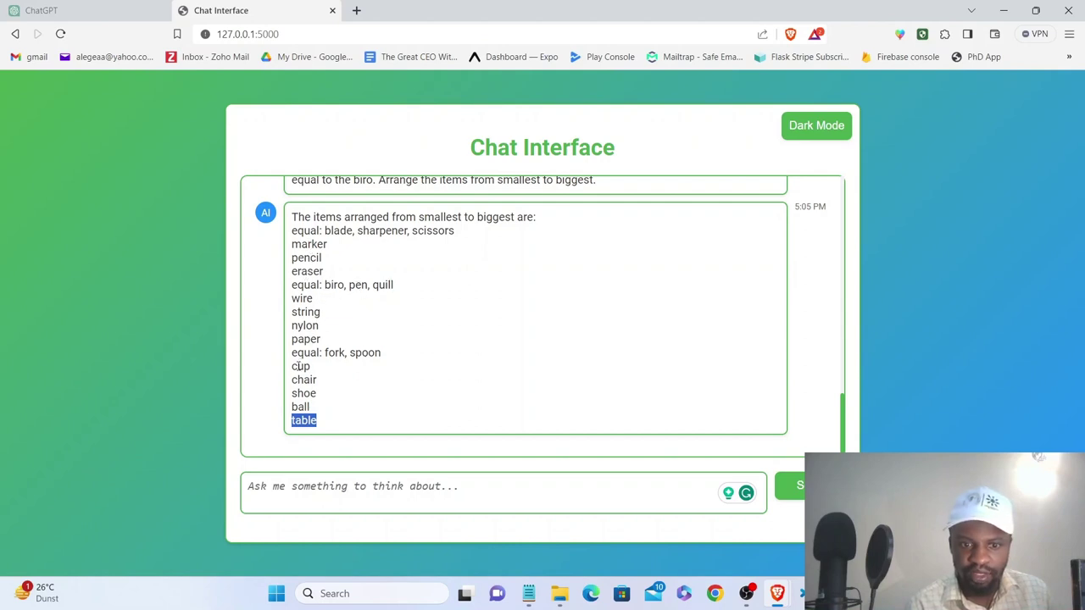
{"action": "left_click", "coordinate": [117, 6]}
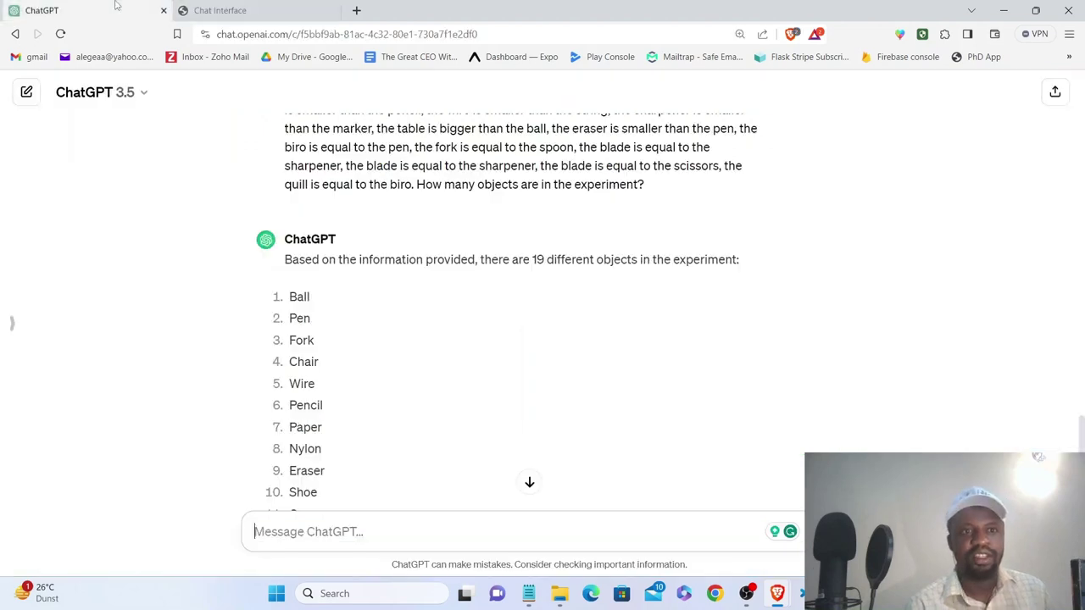
{"action": "scroll", "coordinate": [357, 339], "scroll_direction": "down", "scroll_amount": 2}
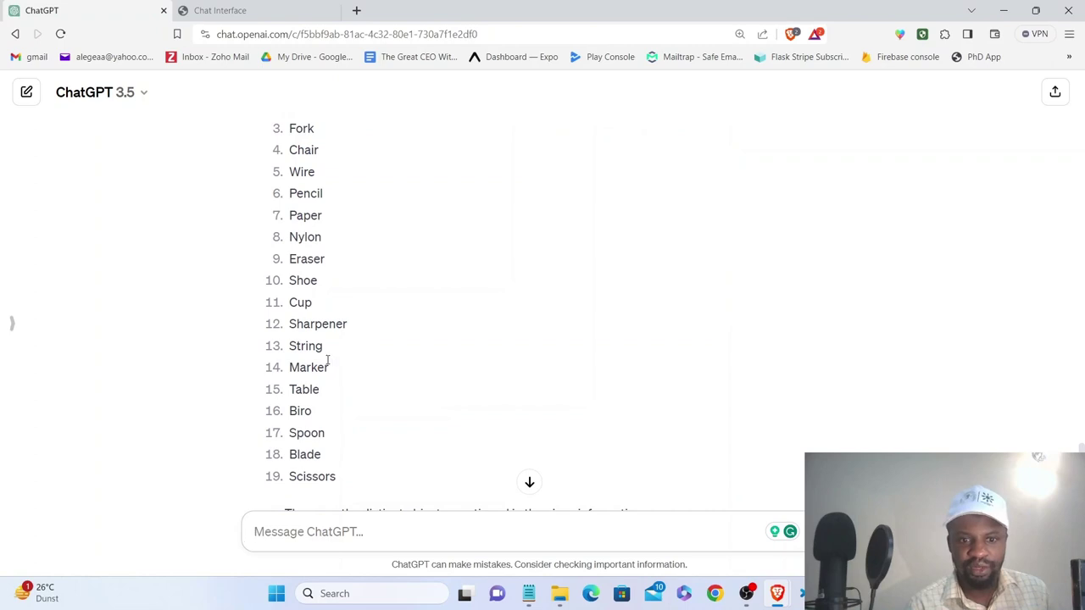
{"action": "scroll", "coordinate": [328, 362], "scroll_direction": "down", "scroll_amount": 1}
{"action": "scroll", "coordinate": [328, 362], "scroll_direction": "up", "scroll_amount": 2}
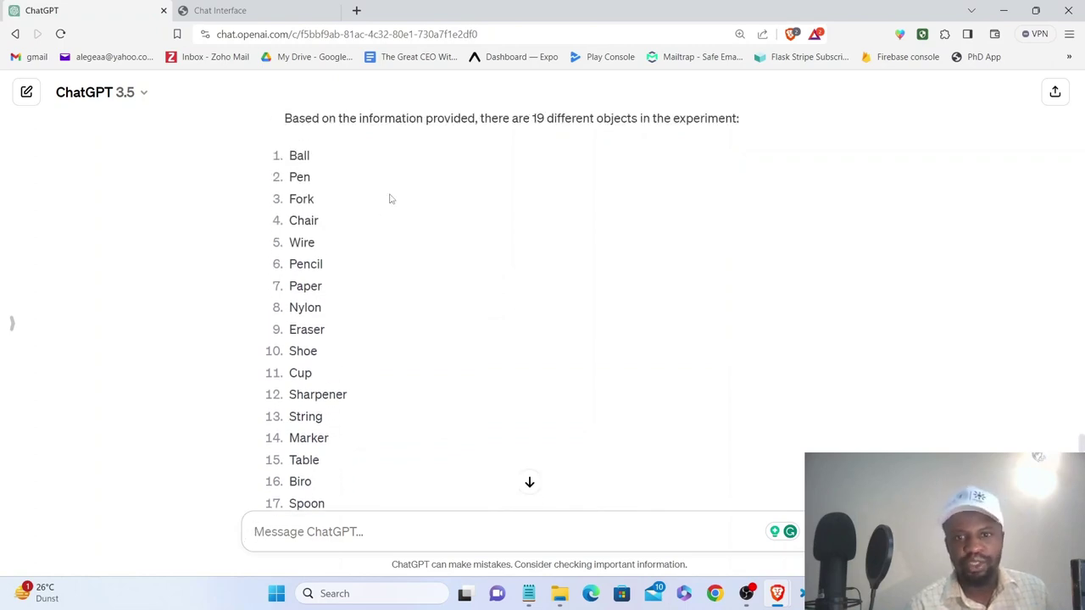
Step: Copy the "How many objects are in the experiment?" puzzle from ChatGPT and send it in the local Chat Interface
{"action": "scroll", "coordinate": [389, 204], "scroll_direction": "up", "scroll_amount": 4}
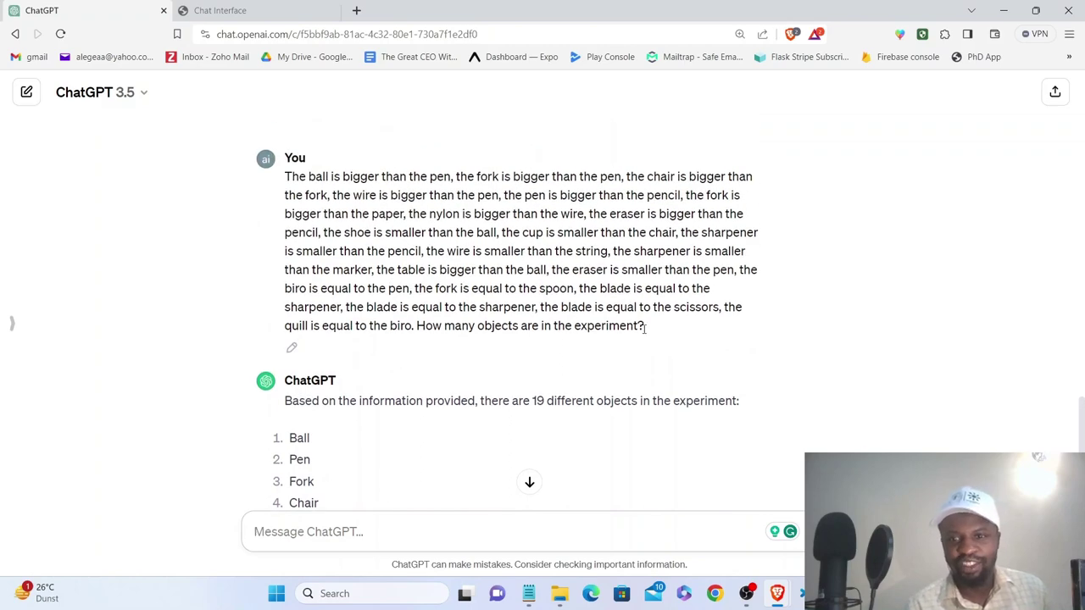
{"action": "left_click_drag", "start_coordinate": [646, 331], "coordinate": [281, 185]}
{"action": "key", "text": "ctrl+c"}
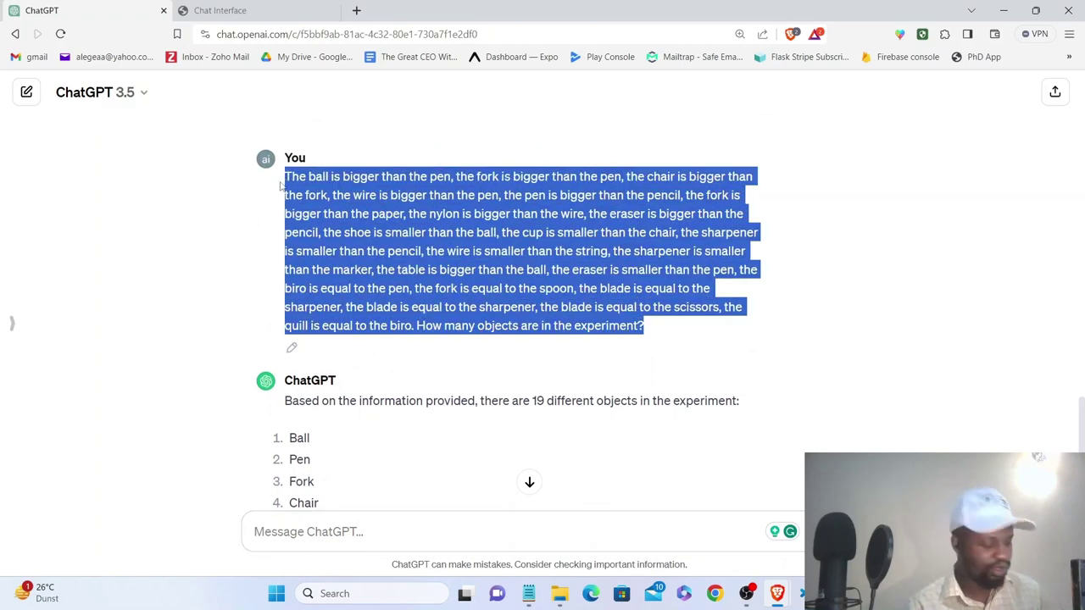
{"action": "left_click", "coordinate": [220, 10]}
{"action": "left_click", "coordinate": [527, 489]}
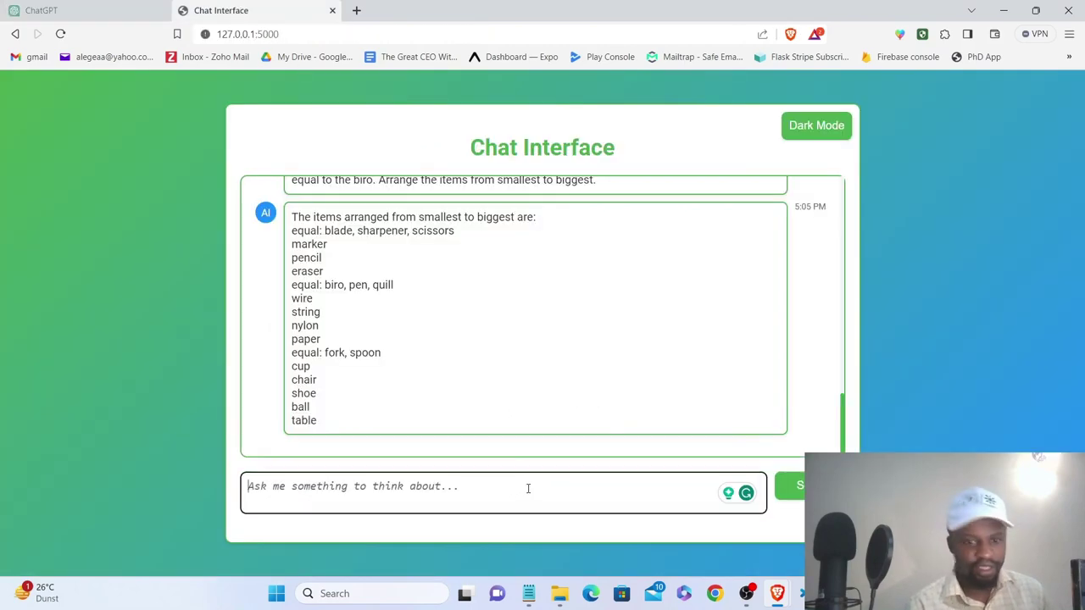
{"action": "key", "text": "ctrl+v"}
{"action": "key", "text": "Return"}
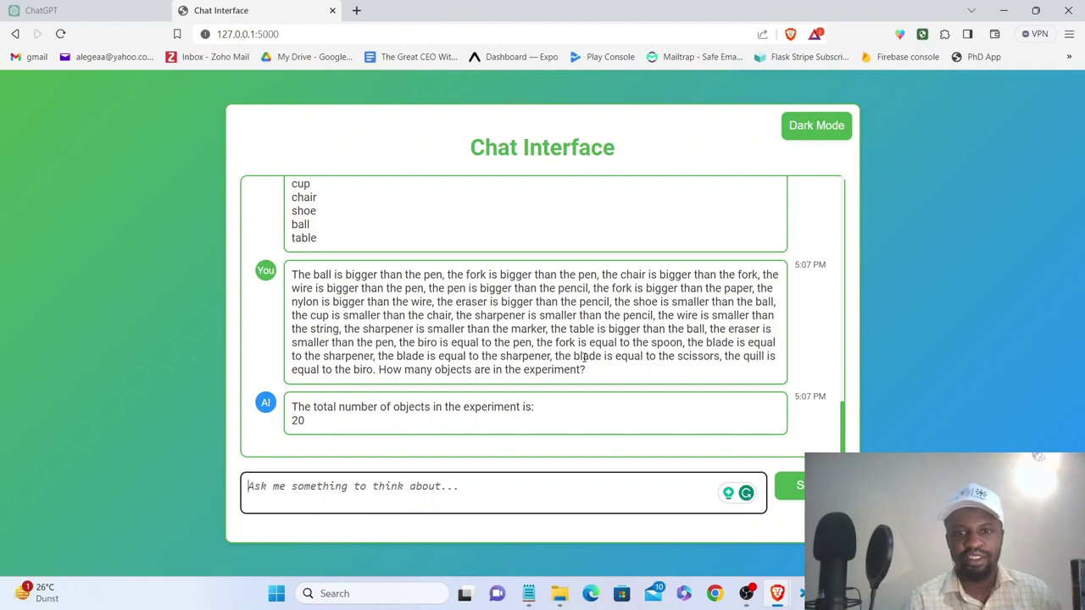
Step: Reuse the earlier object-ordering puzzle in the Chat Interface, changing its ending to "Arrange the items from biggest to smallest.", and send it
{"action": "scroll", "coordinate": [584, 358], "scroll_direction": "up", "scroll_amount": 5}
{"action": "left_click_drag", "start_coordinate": [599, 351], "coordinate": [291, 255]}
{"action": "key", "text": "ctrl+c"}
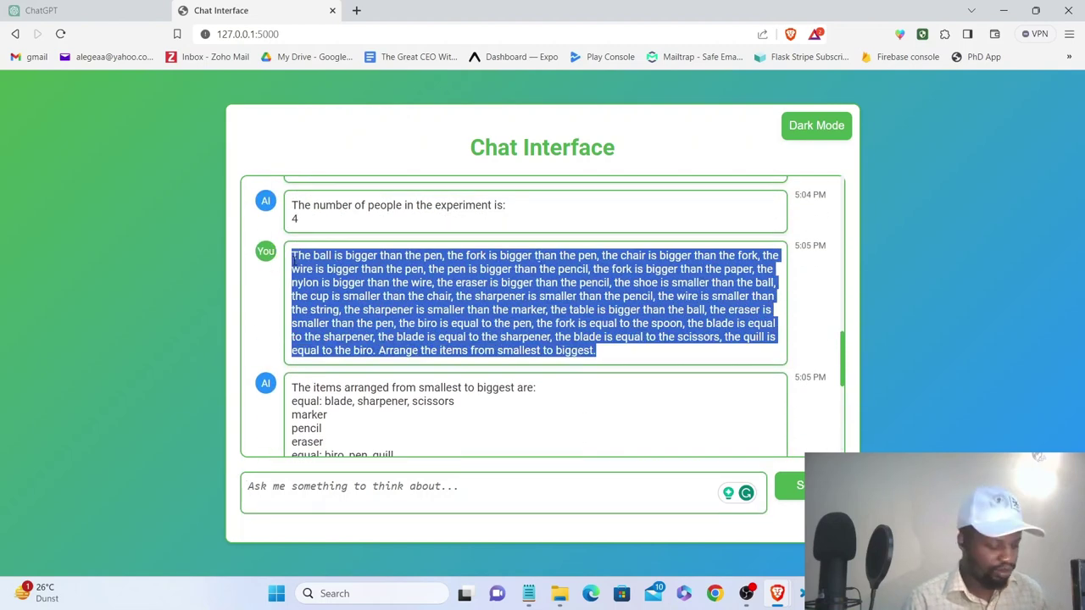
{"action": "scroll", "coordinate": [467, 354], "scroll_direction": "down", "scroll_amount": 4}
{"action": "left_click", "coordinate": [465, 489]}
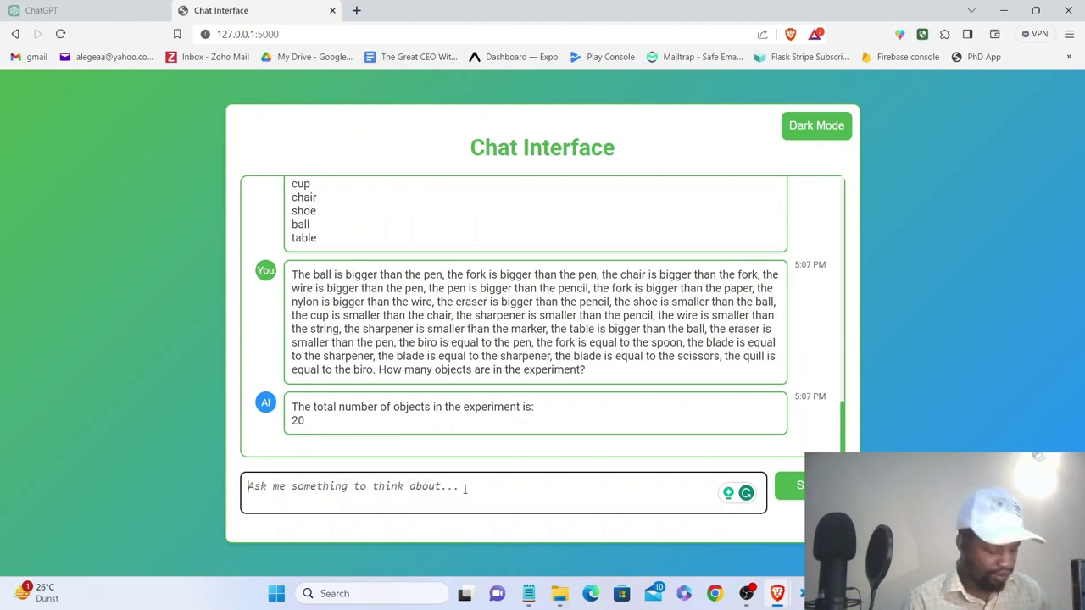
{"action": "key", "text": "ctrl+v"}
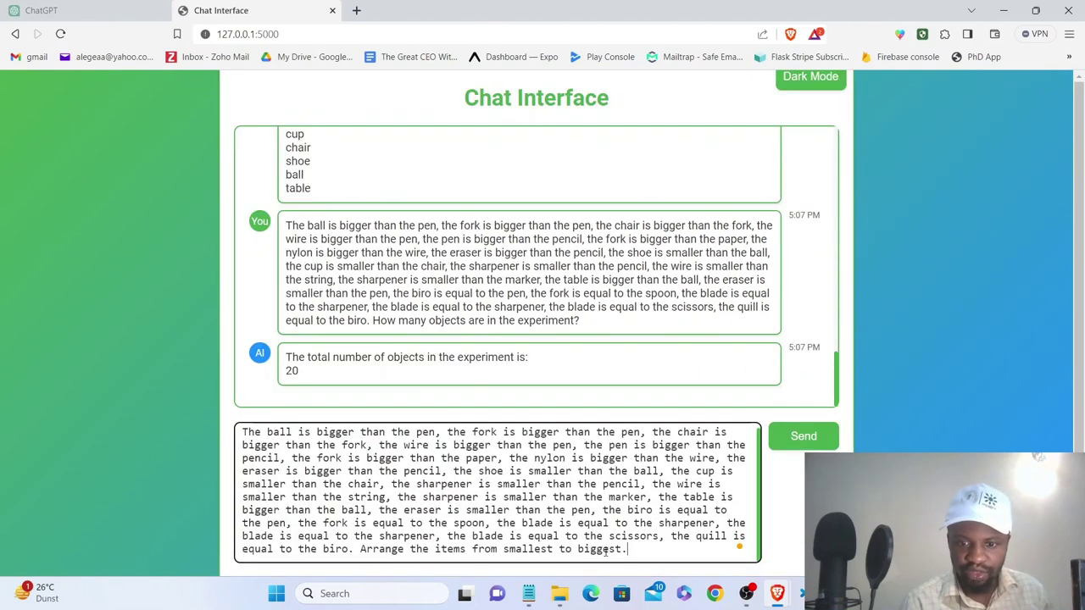
{"action": "left_click_drag", "start_coordinate": [577, 549], "coordinate": [505, 550]}
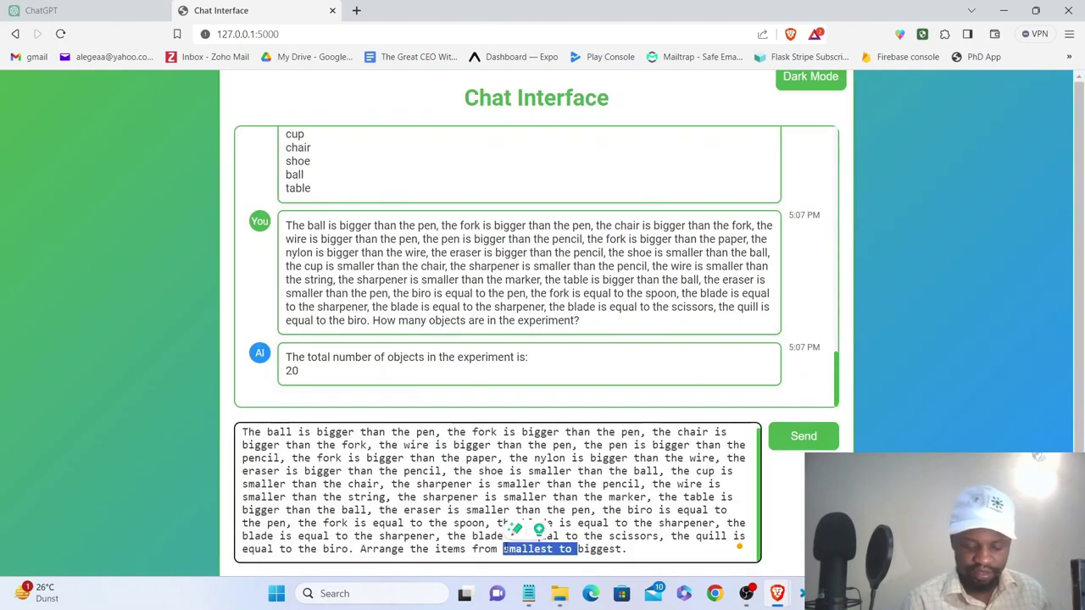
{"action": "key", "text": "BackSpace"}
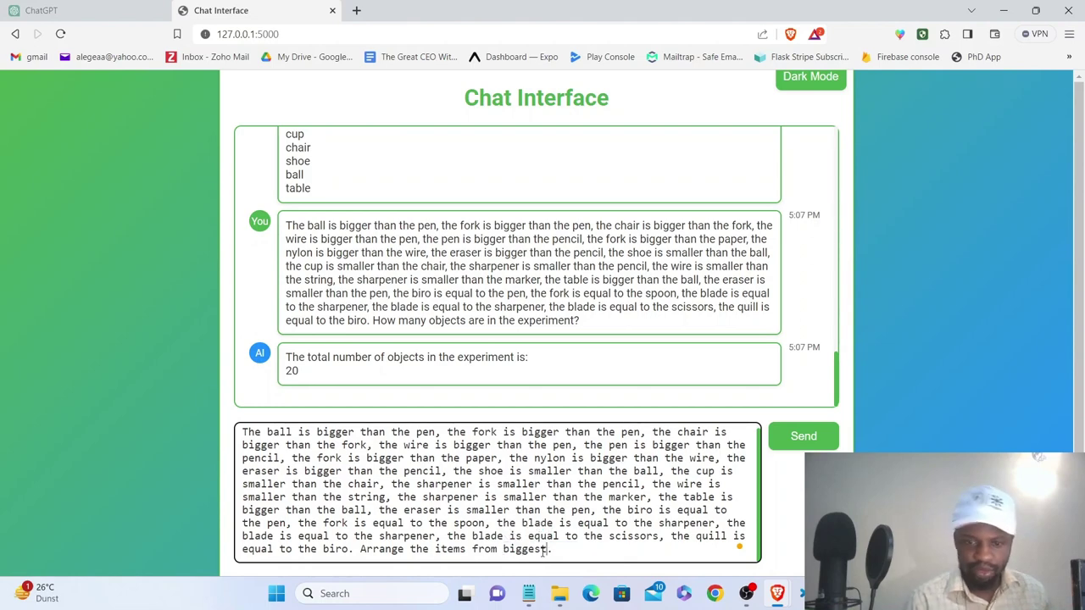
{"action": "type", "text": "to smallest"}
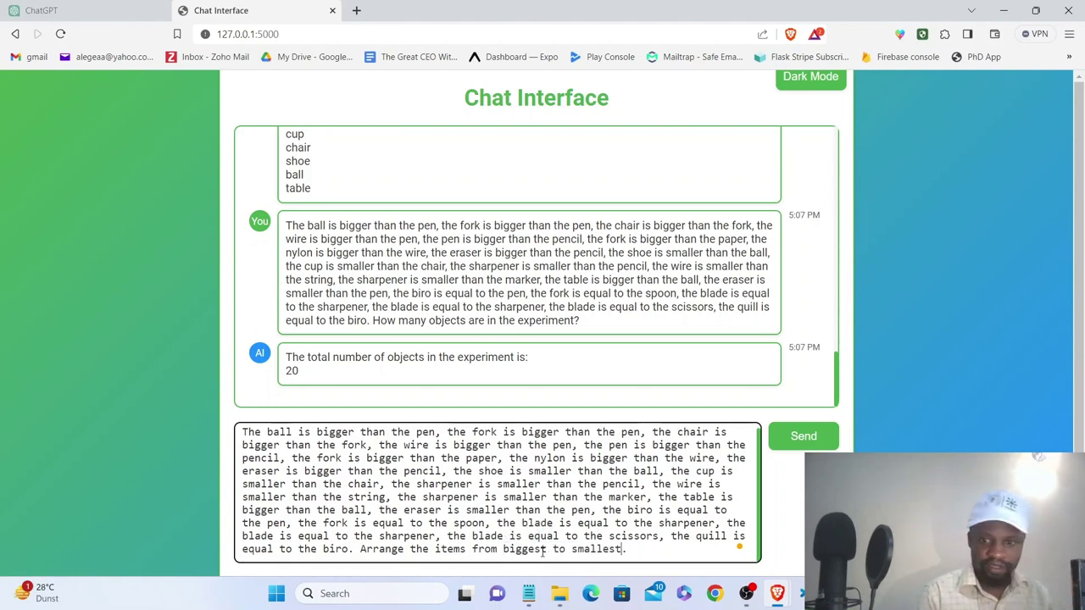
{"action": "key", "text": "Return"}
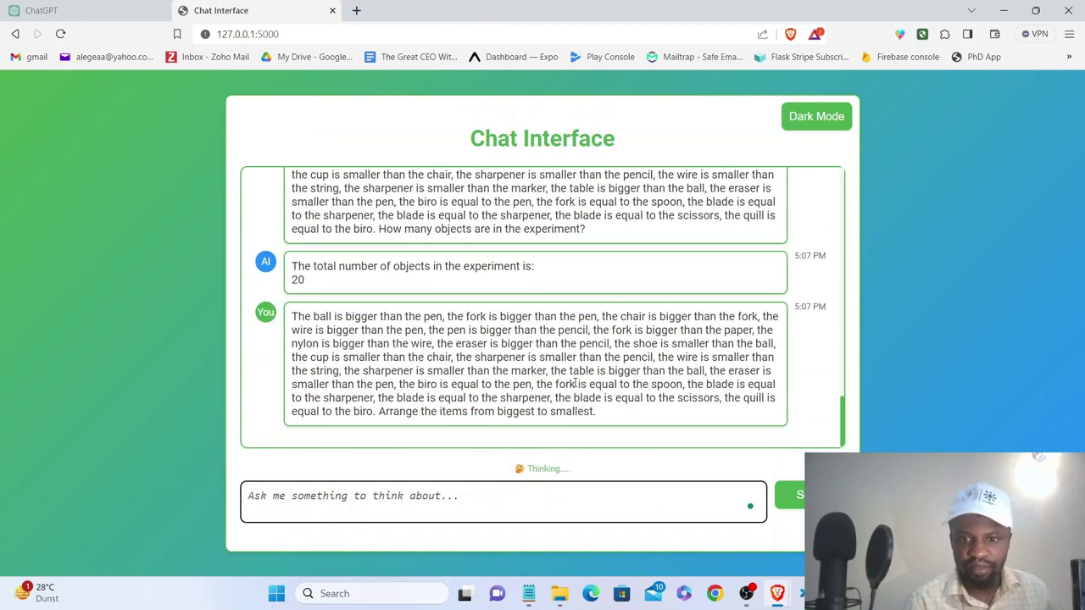
Step: Copy the "Arrange the items from biggest to smallest." puzzle from the Chat Interface, switch to ChatGPT and send it there
{"action": "left_click_drag", "start_coordinate": [605, 415], "coordinate": [294, 318]}
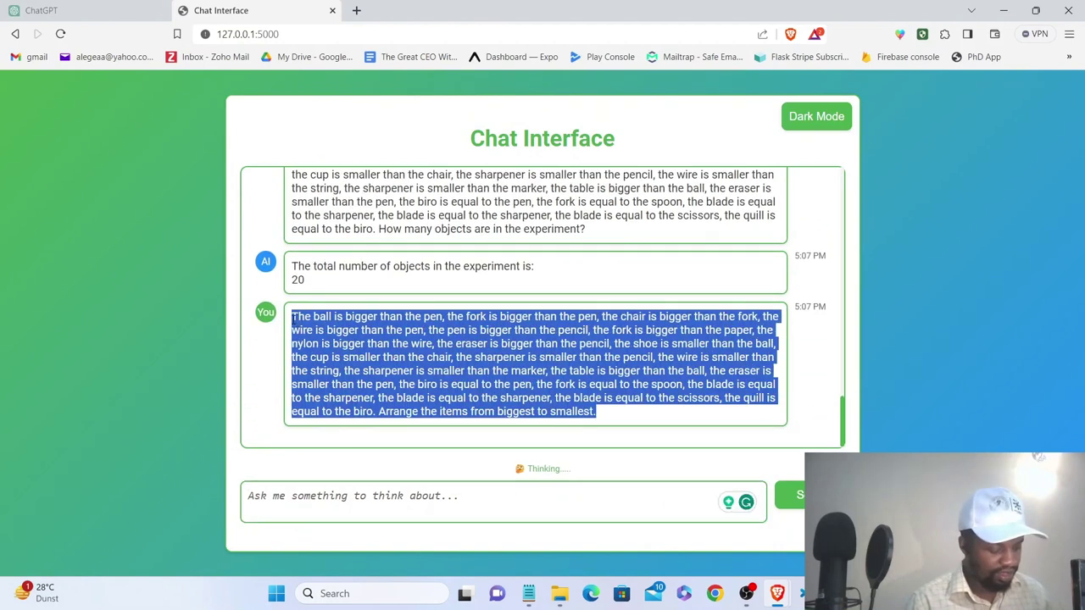
{"action": "left_click", "coordinate": [42, 10]}
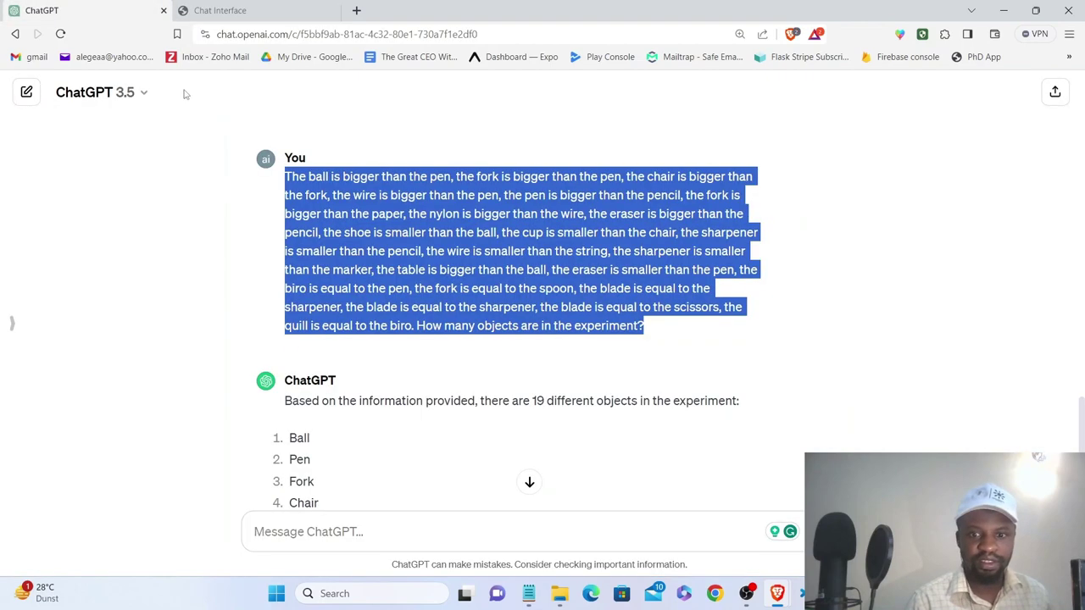
{"action": "left_click", "coordinate": [533, 523]}
{"action": "key", "text": "ctrl+v"}
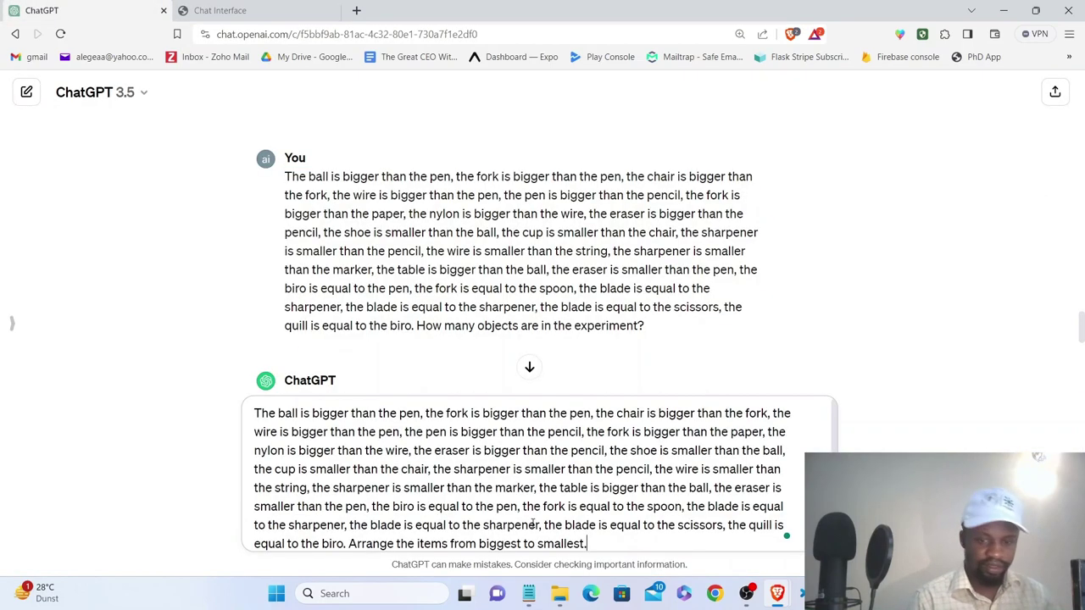
{"action": "key", "text": "Return"}
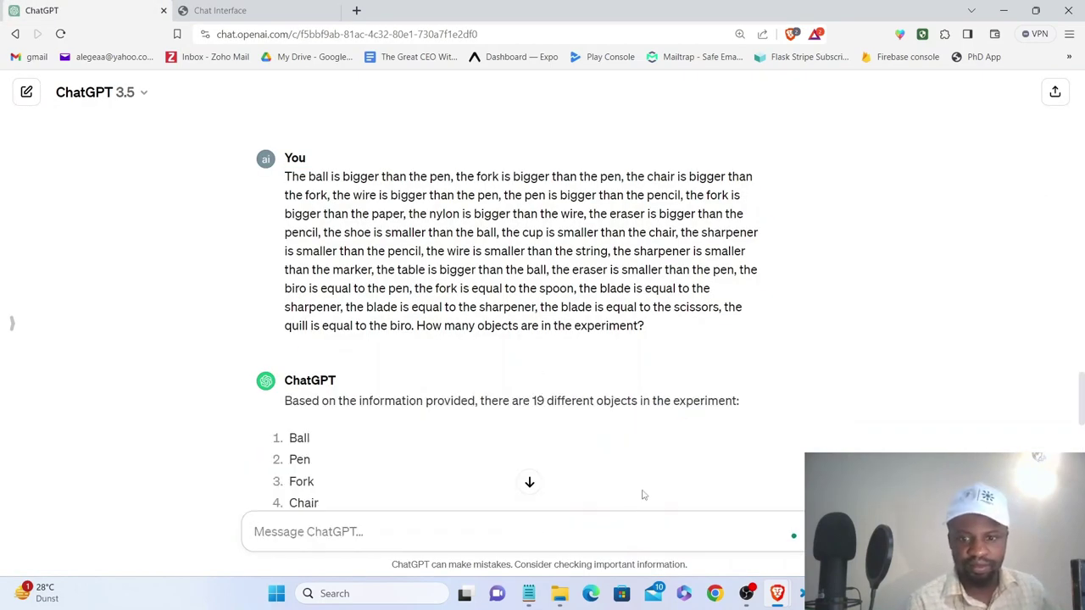
Step: Review ChatGPT's full list of items arranged from biggest to smallest
{"action": "left_click", "coordinate": [530, 482]}
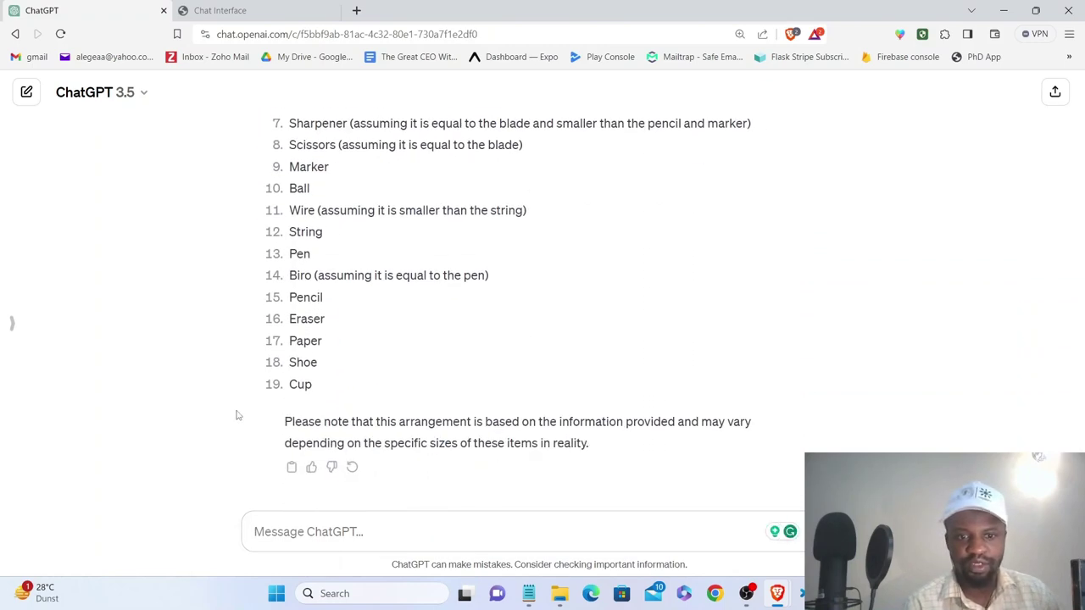
{"action": "scroll", "coordinate": [336, 381], "scroll_direction": "up", "scroll_amount": 2}
{"action": "scroll", "coordinate": [316, 188], "scroll_direction": "up", "scroll_amount": 1}
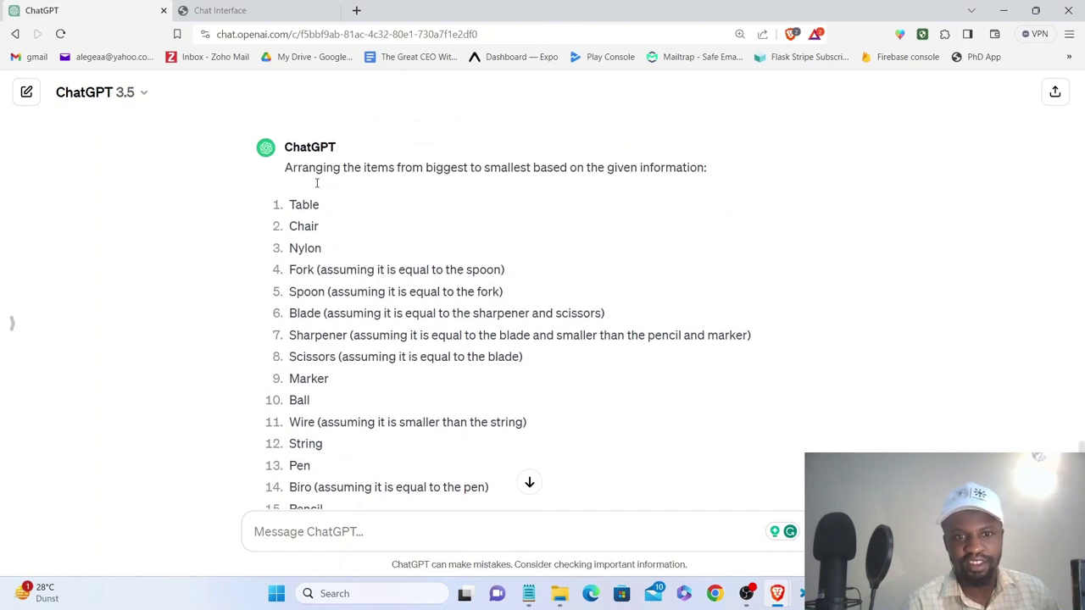
{"action": "scroll", "coordinate": [339, 322], "scroll_direction": "down", "scroll_amount": 3}
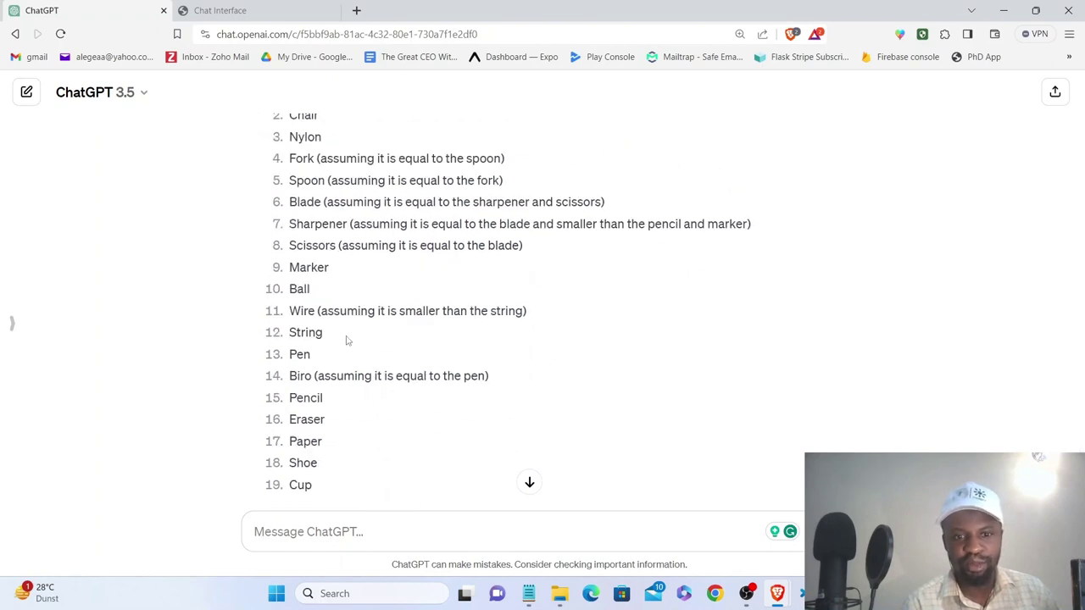
Step: Switch back to the Chat Interface and send the object-size puzzle with its ending changed to "List all objects equal to biro."
{"action": "left_click", "coordinate": [224, 10]}
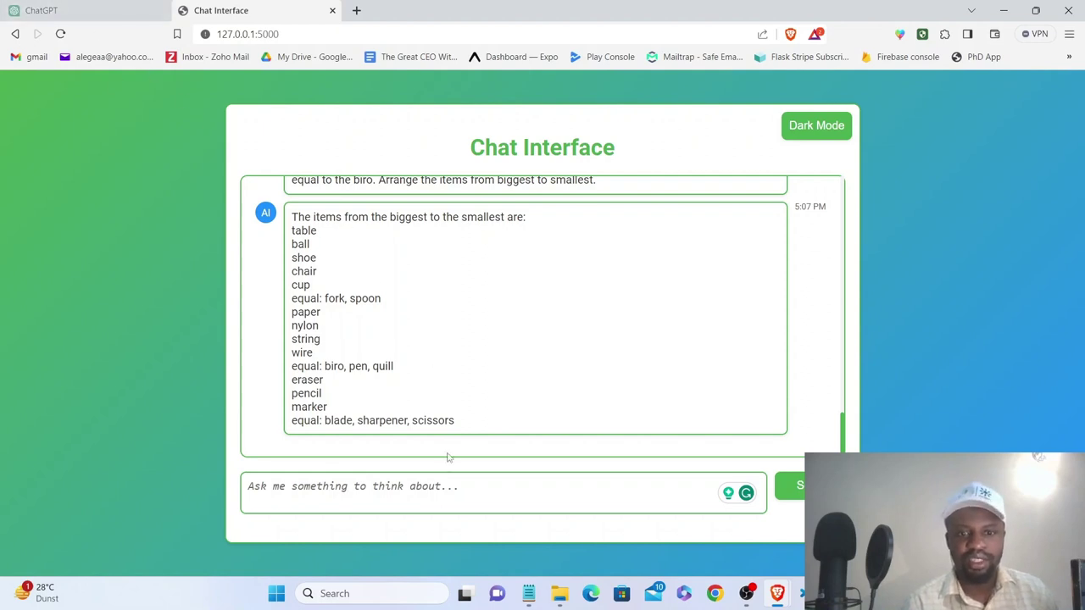
{"action": "left_click", "coordinate": [459, 489]}
{"action": "type", "text": "The ball is bigger than the pen, the fork is bigger than the pen, the chair is bigger than the fork, the wire is bigger than the pen, the pen is bigger than the pencil, the fork is bigger than the paper, the nylon is bigger than the wire, the eraser is bigger than the pencil, the shoe is smaller than the ball, the cup is smaller than the chair, the sharpener is smaller than the pencil, the wire is smaller than the string, the sharpener is smaller than the marker, the table is bigger than the ball, the eraser is smaller than the pen, the biro is equal to the pen, the fork is equal to the spoon, the blade is equal to the sharpener, the blade is equal to the sharpener, the blade is equal to the scissors, the quill is equal to the biro. Arrange the items from biggest to smallest."}
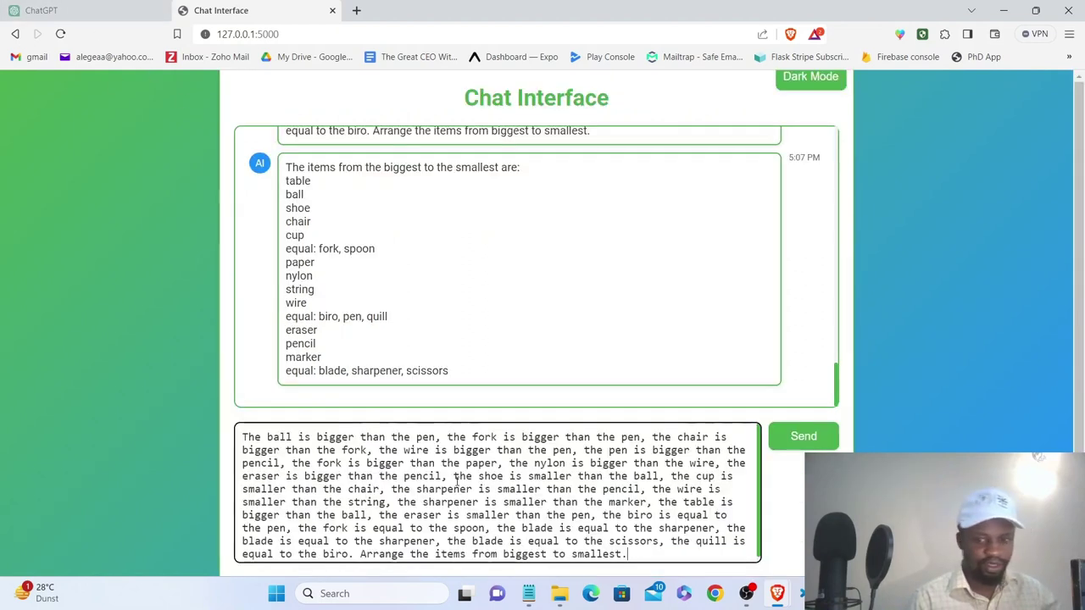
{"action": "left_click_drag", "start_coordinate": [625, 555], "coordinate": [360, 550]}
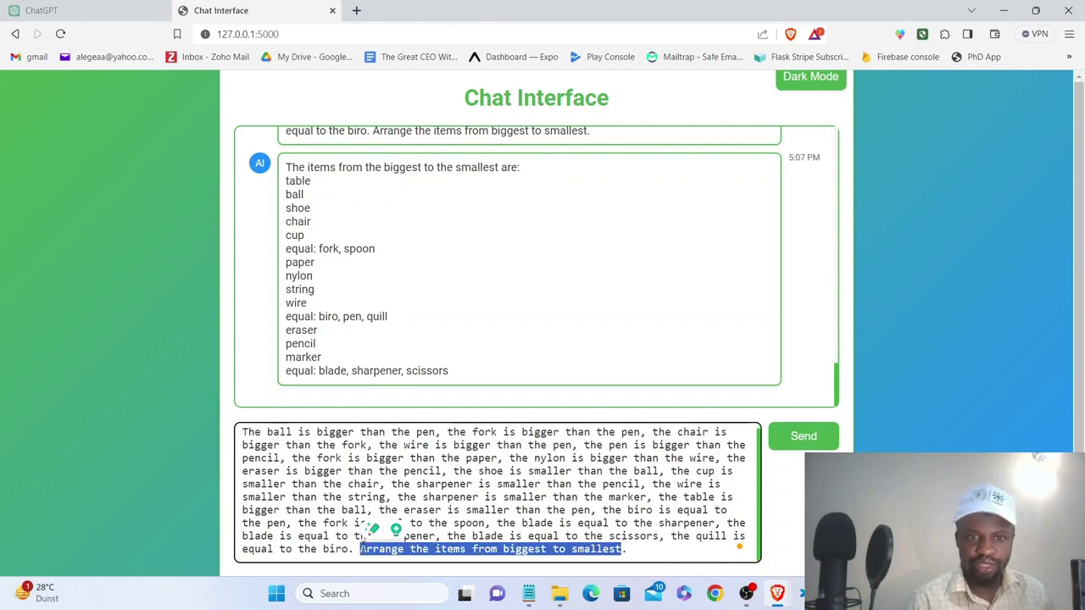
{"action": "type", "text": "List all o"}
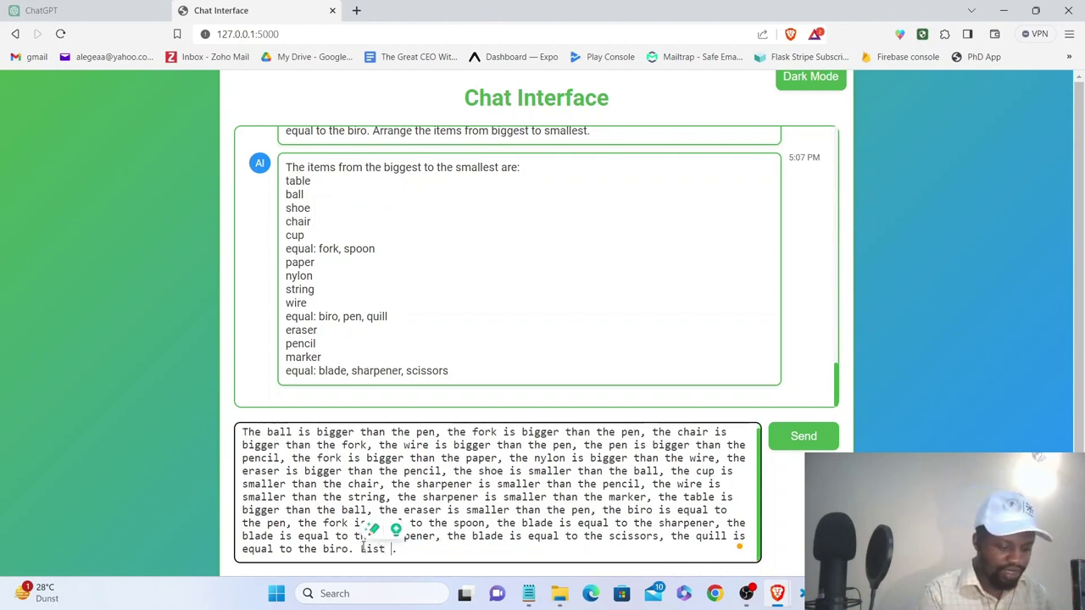
{"action": "type", "text": "bjects "}
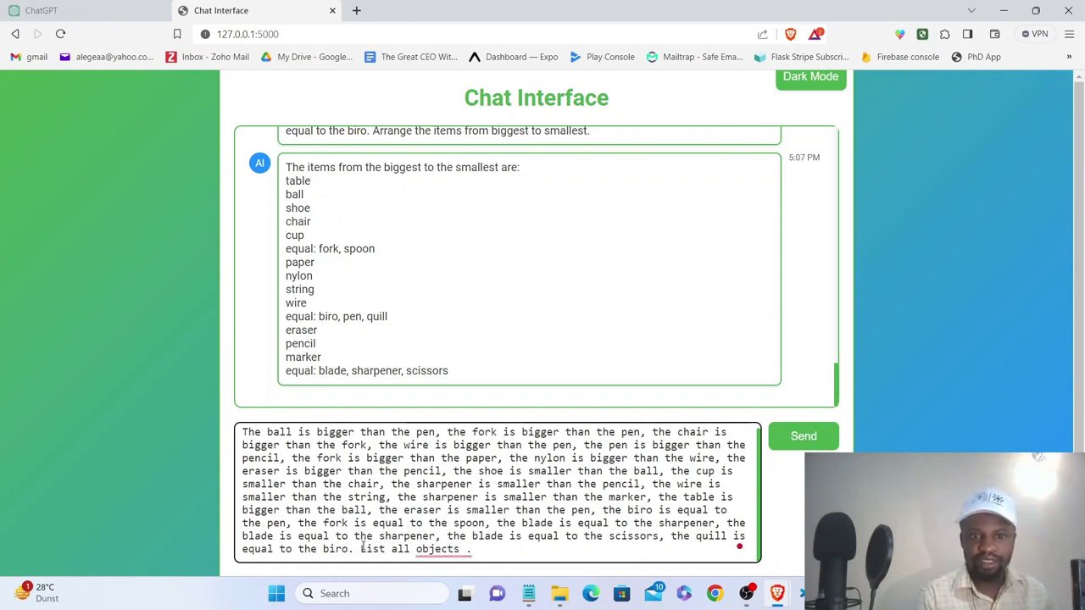
{"action": "type", "text": "equal to"}
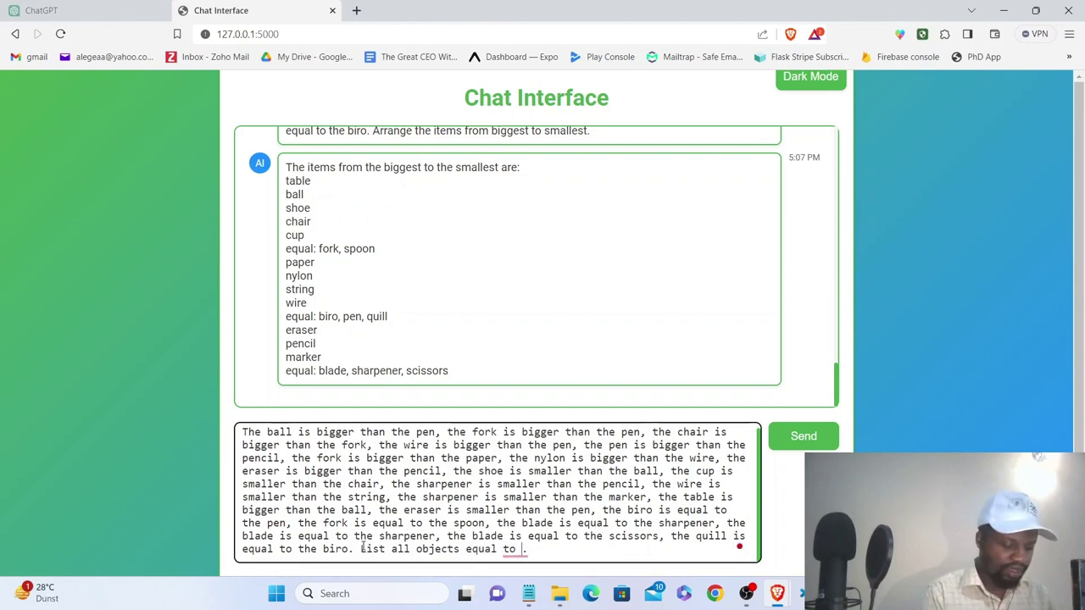
{"action": "key", "text": "BackSpace"}
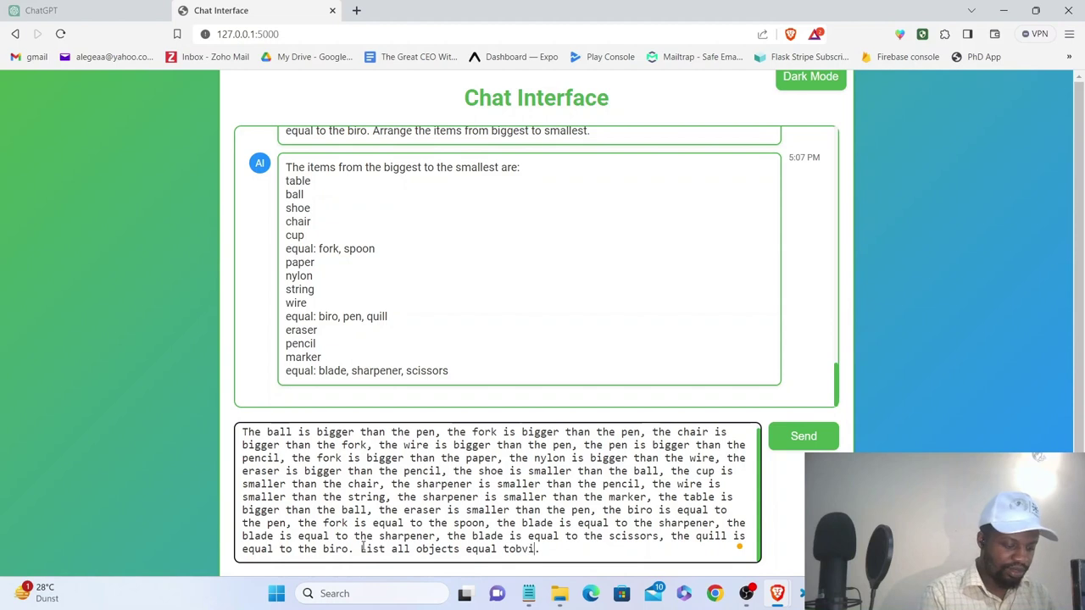
{"action": "type", "text": "bvi"}
{"action": "key", "text": "BackSpace"}
{"action": "key", "text": "BackSpace"}
{"action": "key", "text": "BackSpace"}
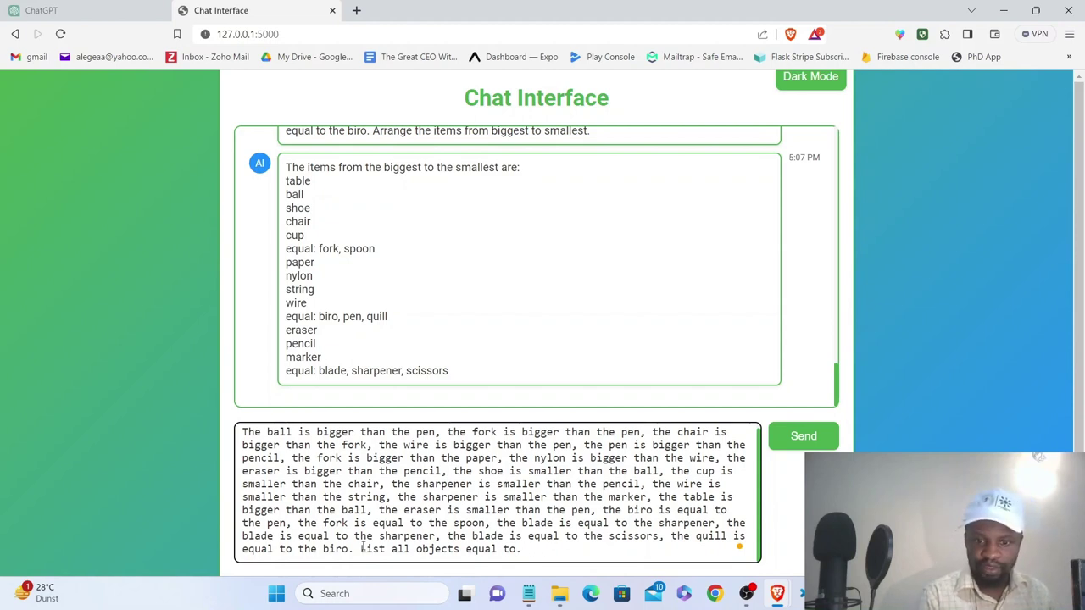
{"action": "type", "text": "bird"}
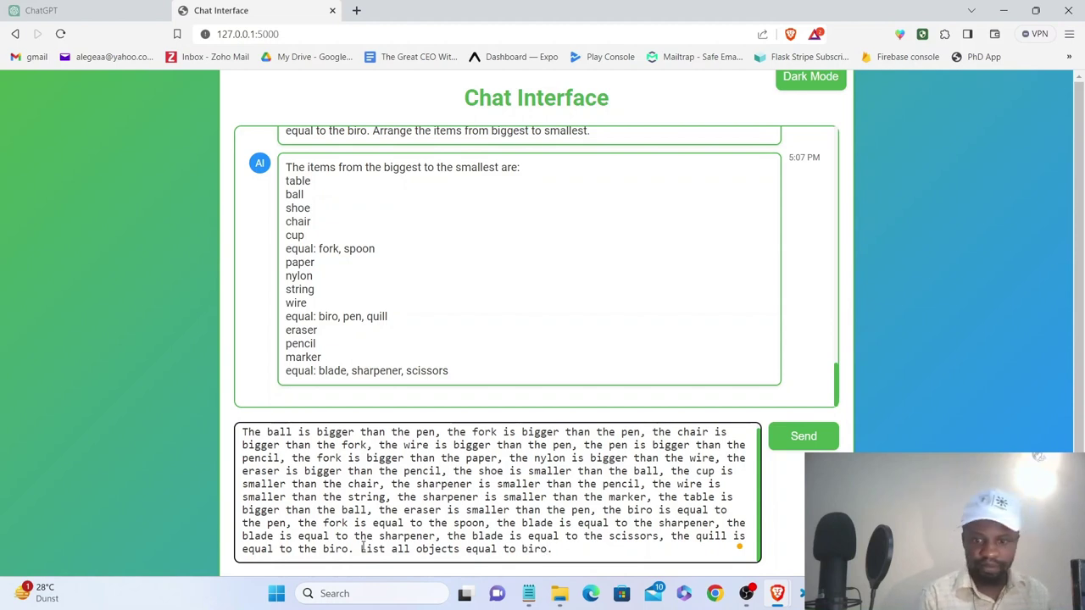
{"action": "key", "text": "Return"}
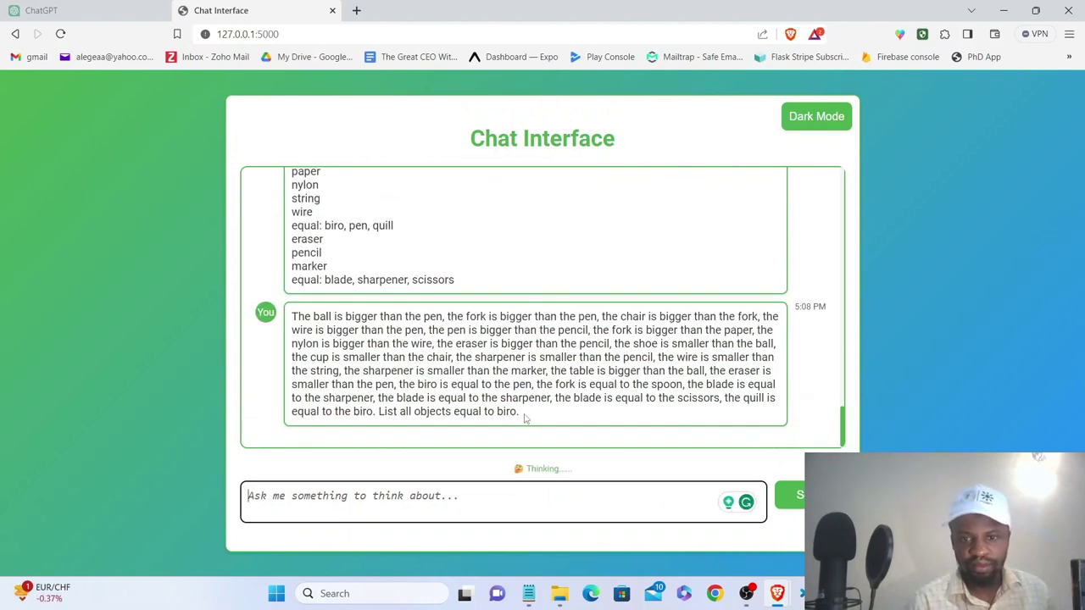
Step: Copy the "List all objects equal to biro." puzzle, check the local answer against the earlier ordering, and send the puzzle in ChatGPT
{"action": "left_click_drag", "start_coordinate": [521, 415], "coordinate": [292, 320]}
{"action": "key", "text": "ctrl+c"}
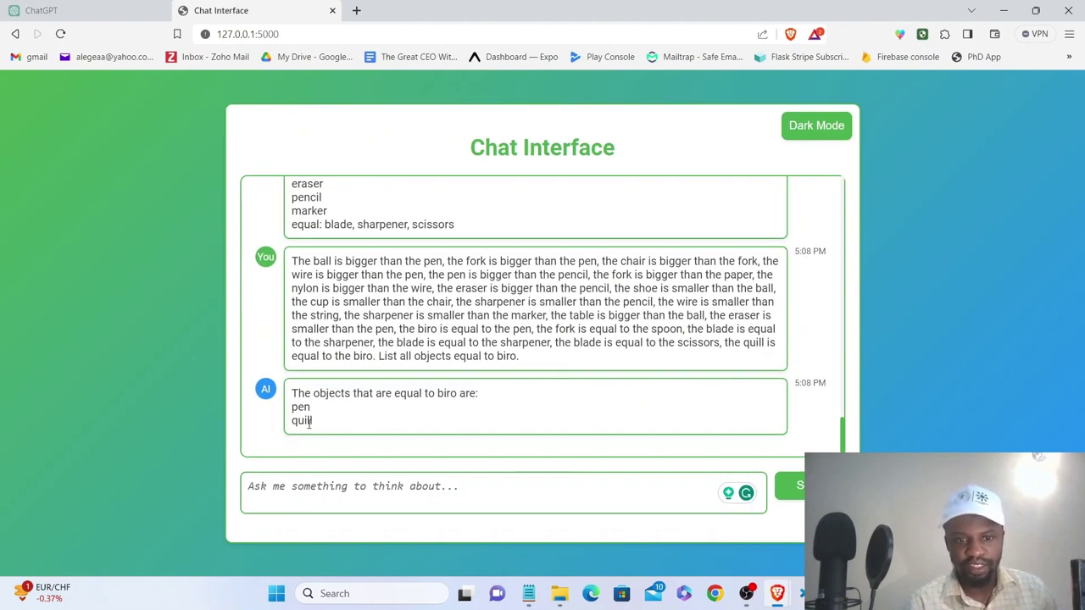
{"action": "scroll", "coordinate": [436, 364], "scroll_direction": "up", "scroll_amount": 2}
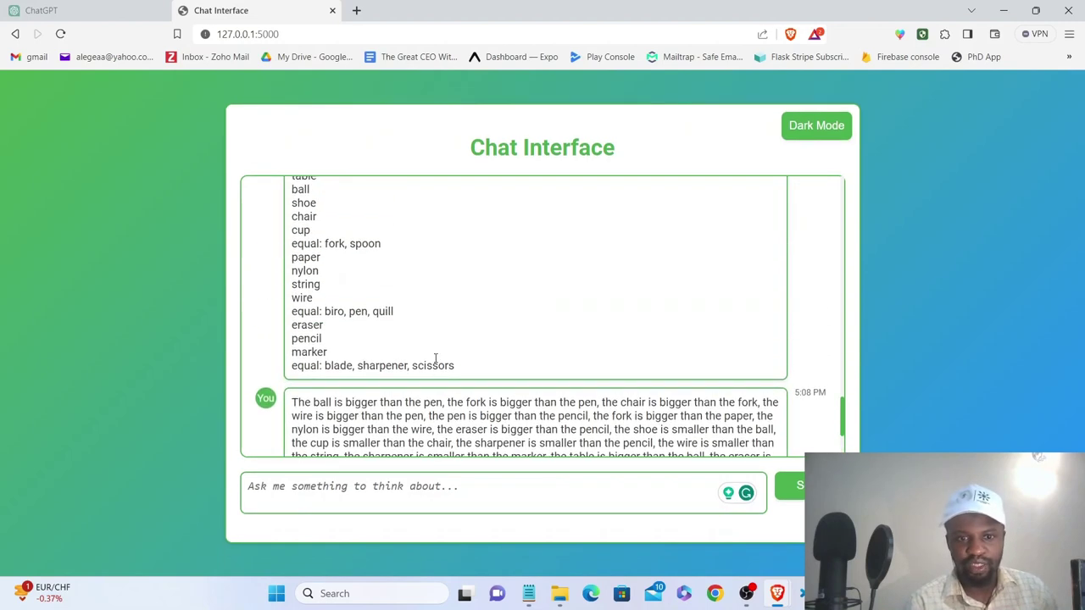
{"action": "scroll", "coordinate": [373, 361], "scroll_direction": "up", "scroll_amount": 1}
{"action": "scroll", "coordinate": [371, 365], "scroll_direction": "up", "scroll_amount": 1}
{"action": "scroll", "coordinate": [356, 379], "scroll_direction": "down", "scroll_amount": 1}
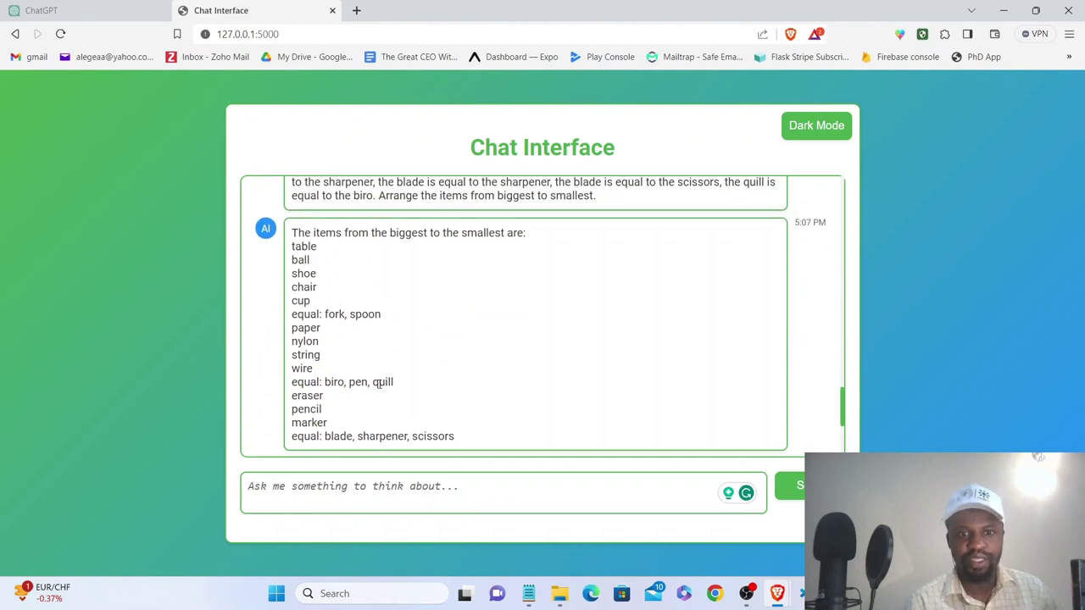
{"action": "scroll", "coordinate": [379, 384], "scroll_direction": "down", "scroll_amount": 3}
{"action": "left_click", "coordinate": [50, 10]}
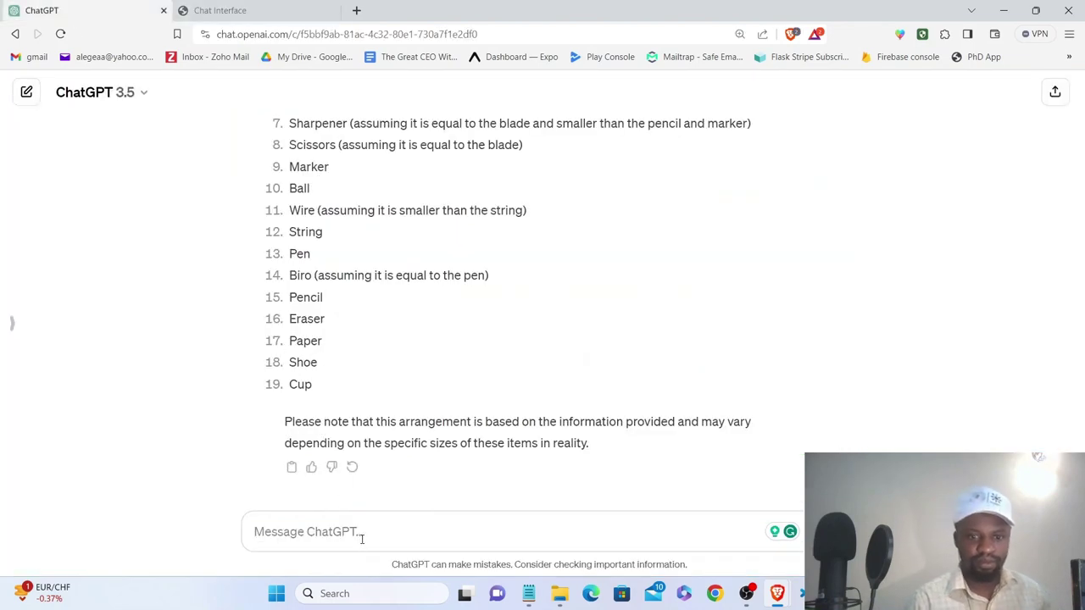
{"action": "key", "text": "ctrl+v"}
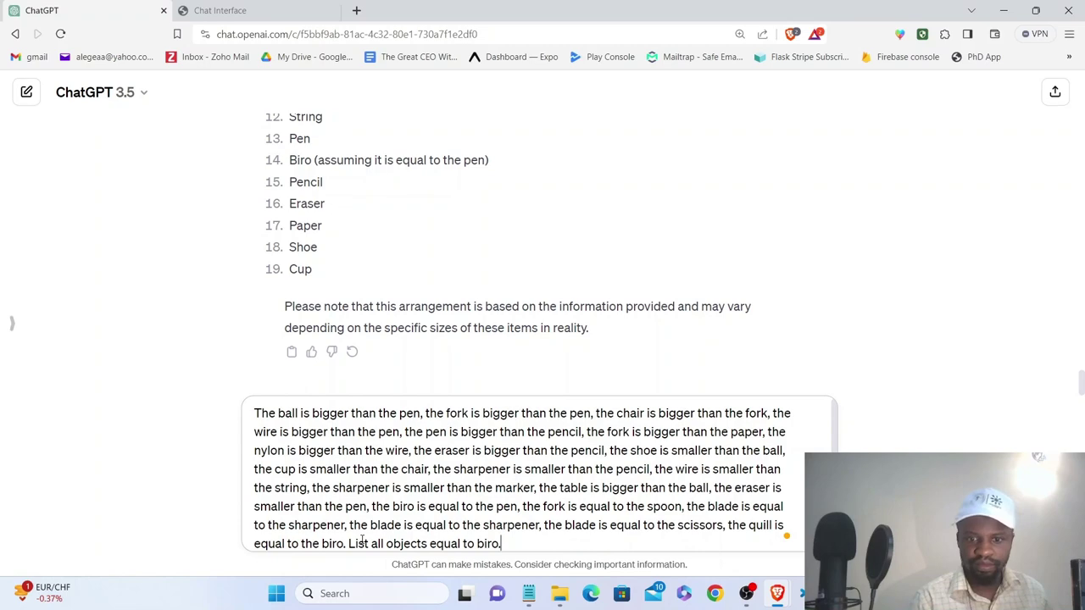
{"action": "key", "text": "Return"}
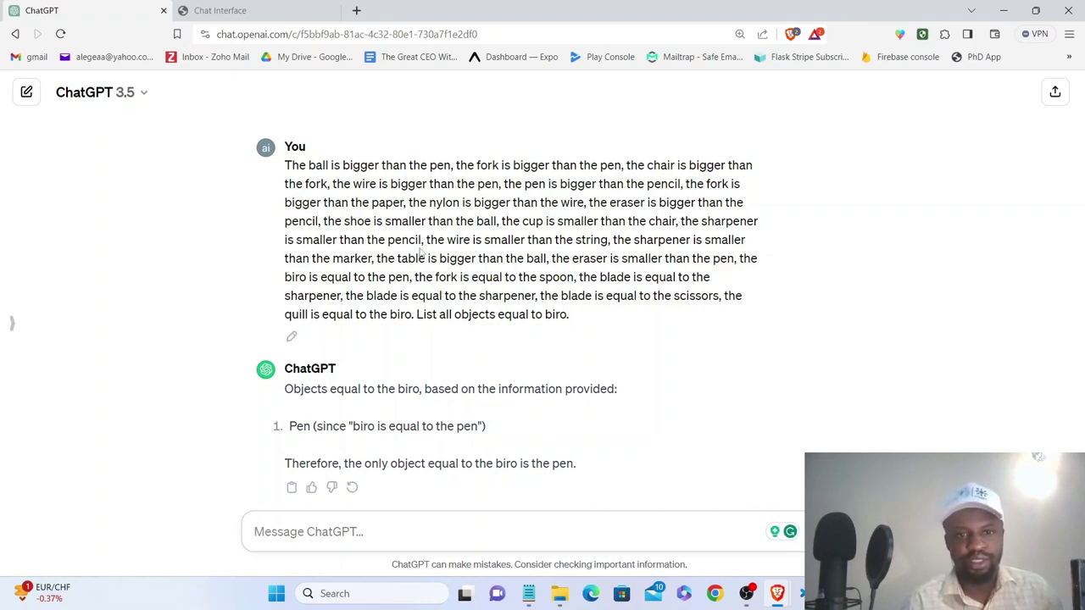
Step: Switch to the Chat Interface and enter the object-size puzzle again, replacing its closing instruction with "Is pen equal to biro"
{"action": "left_click", "coordinate": [317, 17]}
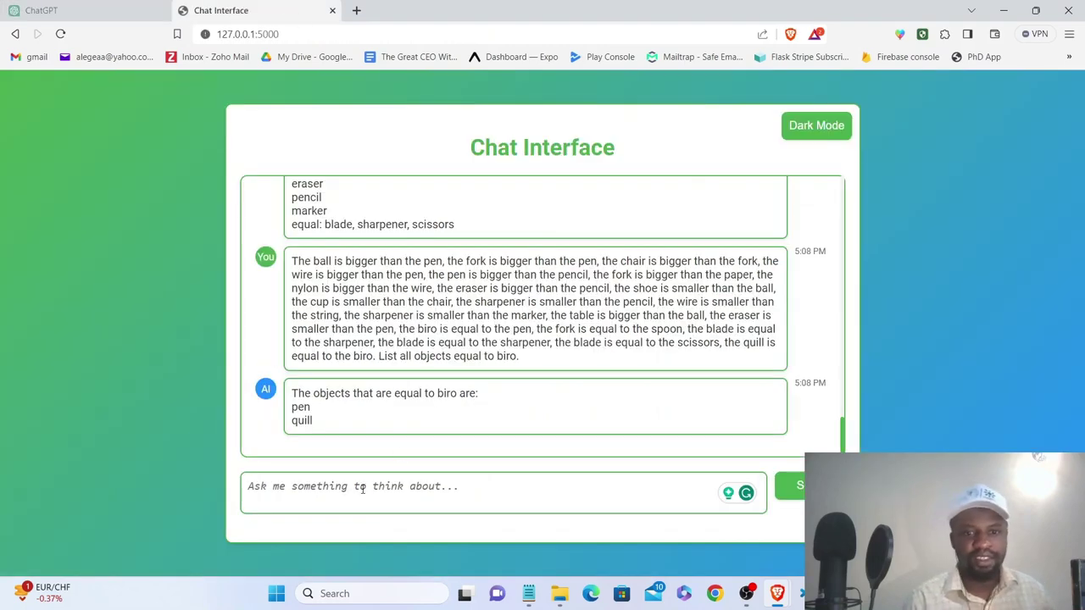
{"action": "left_click", "coordinate": [352, 486]}
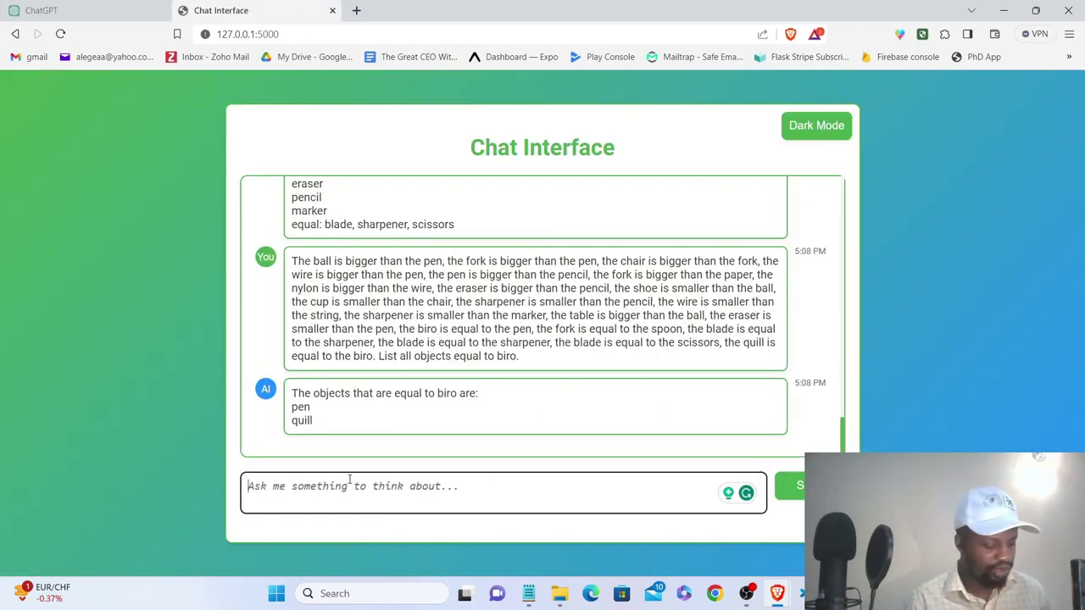
{"action": "key", "text": "ctrl+v"}
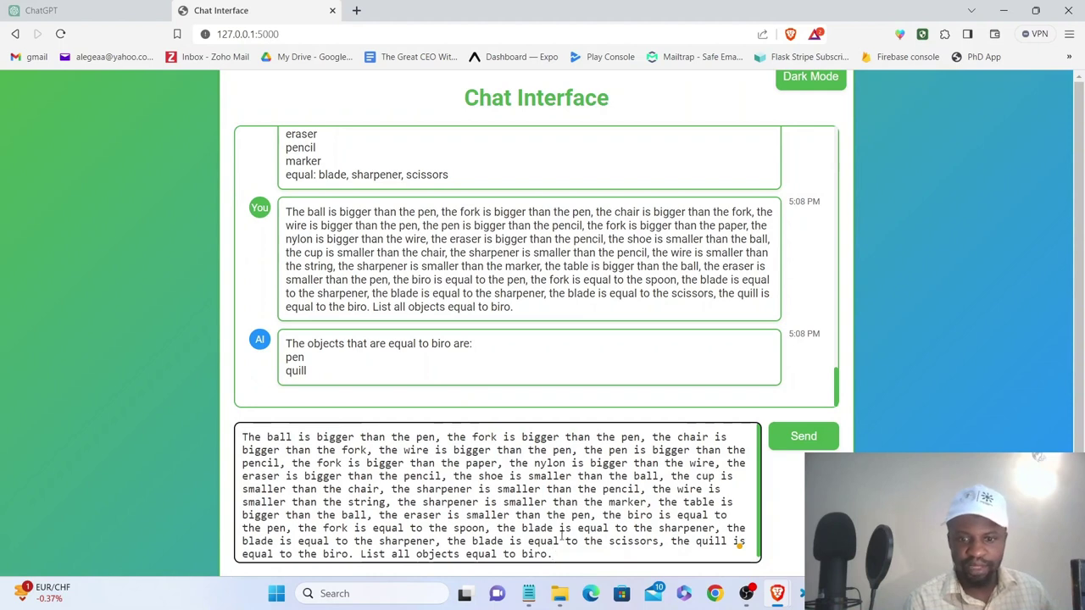
{"action": "left_click_drag", "start_coordinate": [550, 555], "coordinate": [361, 556]}
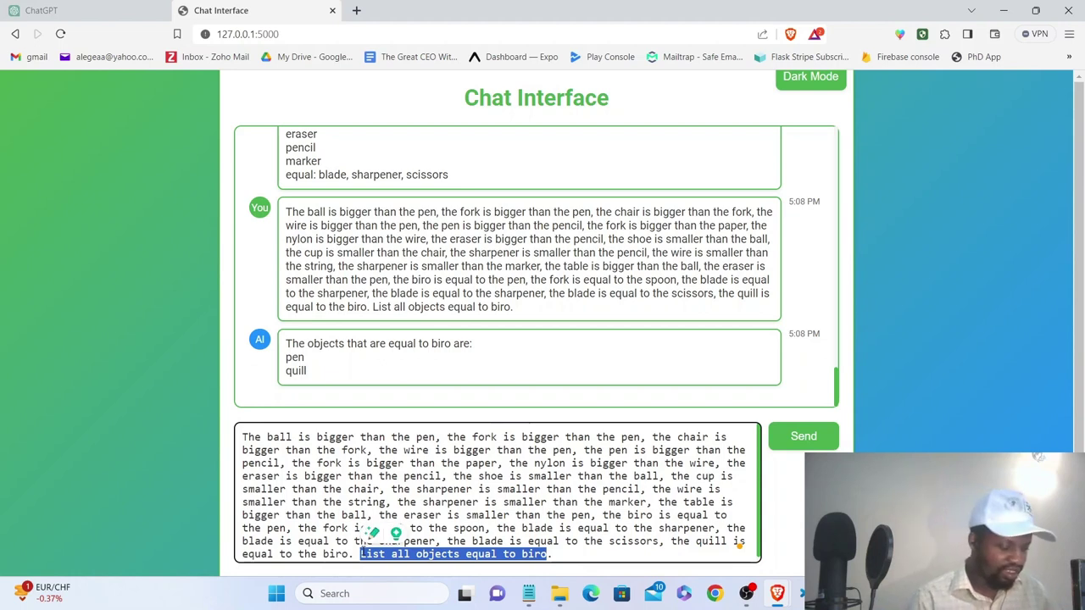
{"action": "type", "text": "Is pen e"}
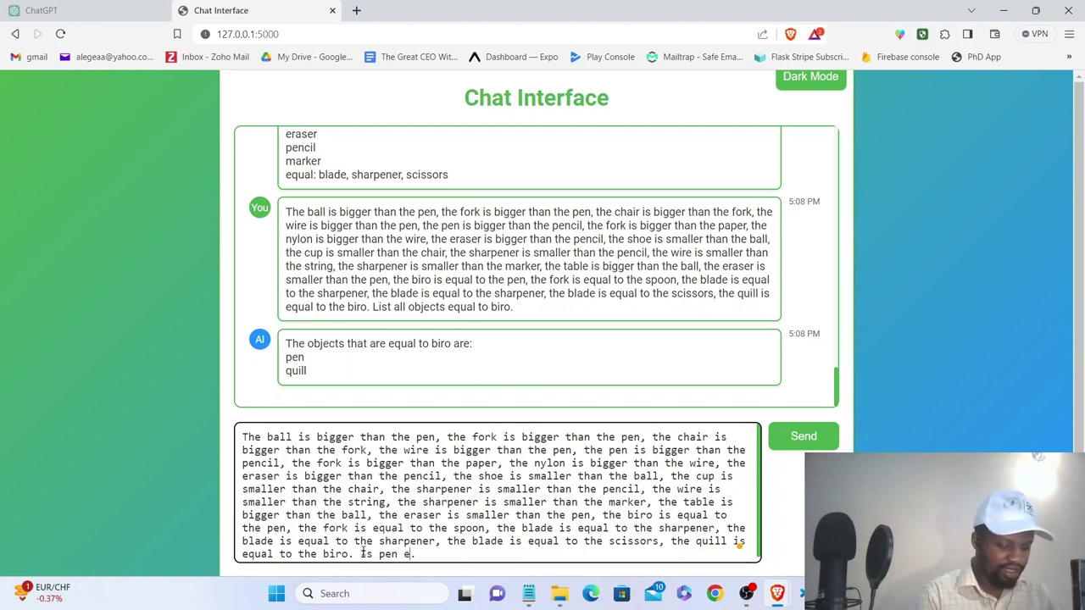
{"action": "type", "text": "qual to b"}
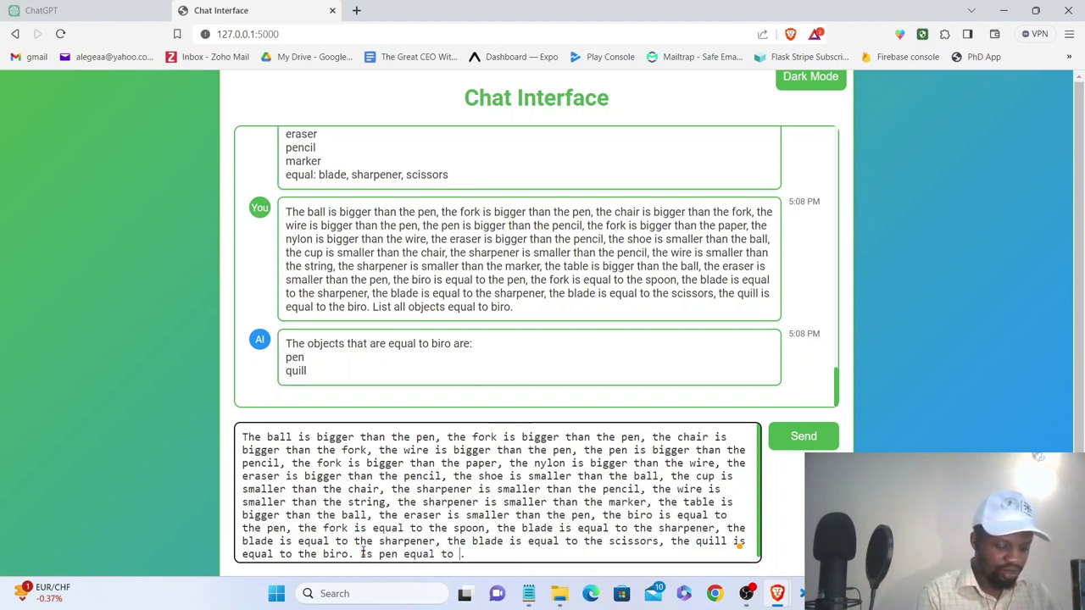
{"action": "type", "text": "iro"}
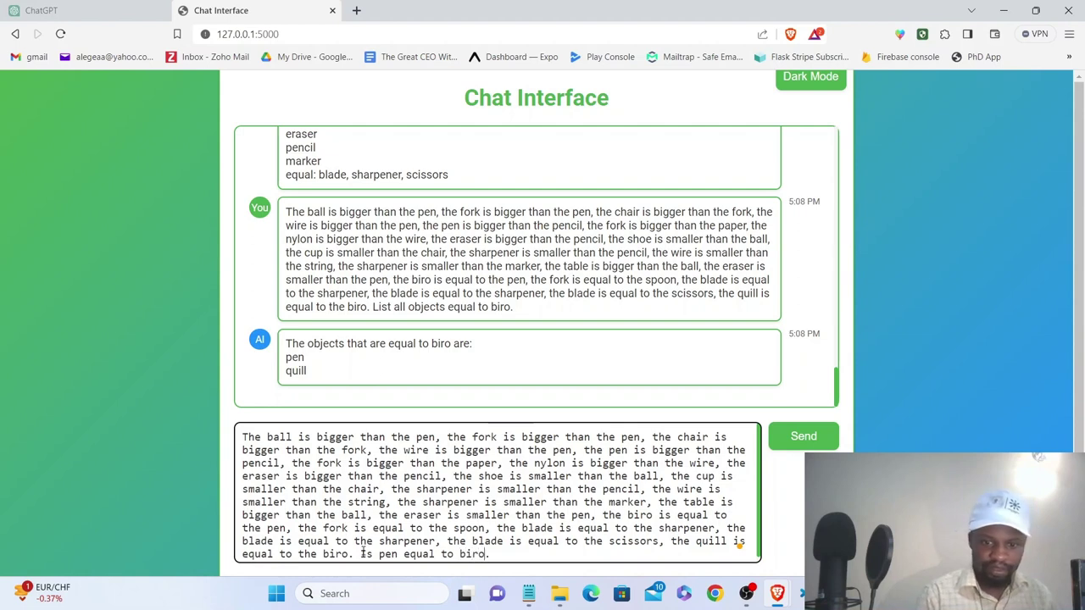
Step: Replace the puzzle's closing question with "Is blade equal to scissors?" and send it in the Chat Interface
{"action": "key", "text": "BackSpace"}
{"action": "key", "text": "BackSpace"}
{"action": "key", "text": "BackSpace"}
{"action": "key", "text": "BackSpace"}
{"action": "key", "text": "BackSpace"}
{"action": "key", "text": "BackSpace"}
{"action": "key", "text": "BackSpace"}
{"action": "key", "text": "BackSpace"}
{"action": "key", "text": "BackSpace"}
{"action": "key", "text": "BackSpace"}
{"action": "key", "text": "BackSpace"}
{"action": "key", "text": "BackSpace"}
{"action": "key", "text": "BackSpace"}
{"action": "key", "text": "BackSpace"}
{"action": "key", "text": "BackSpace"}
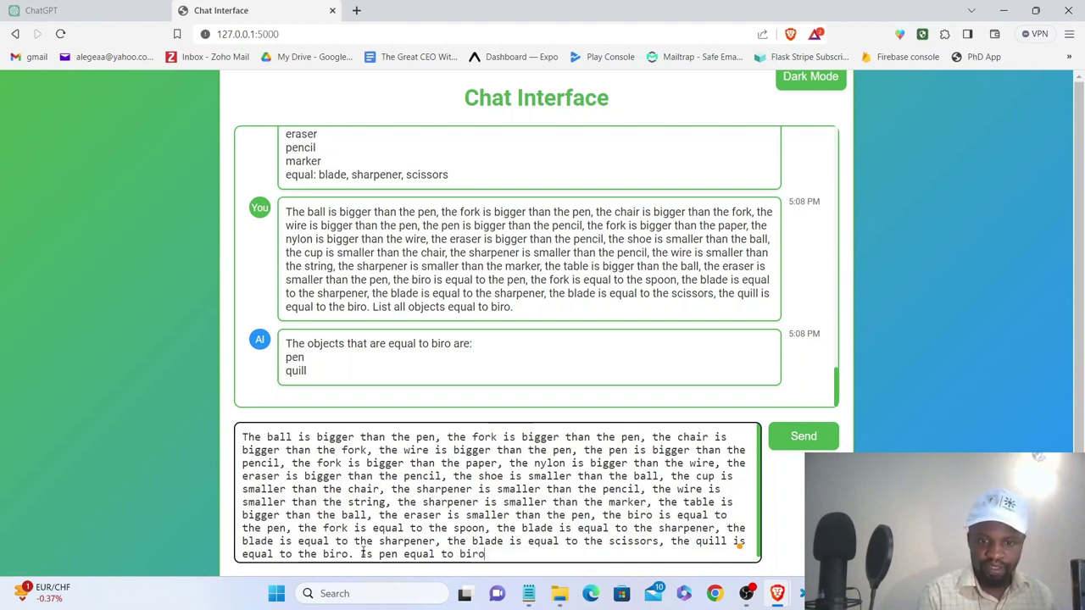
{"action": "key", "text": "BackSpace"}
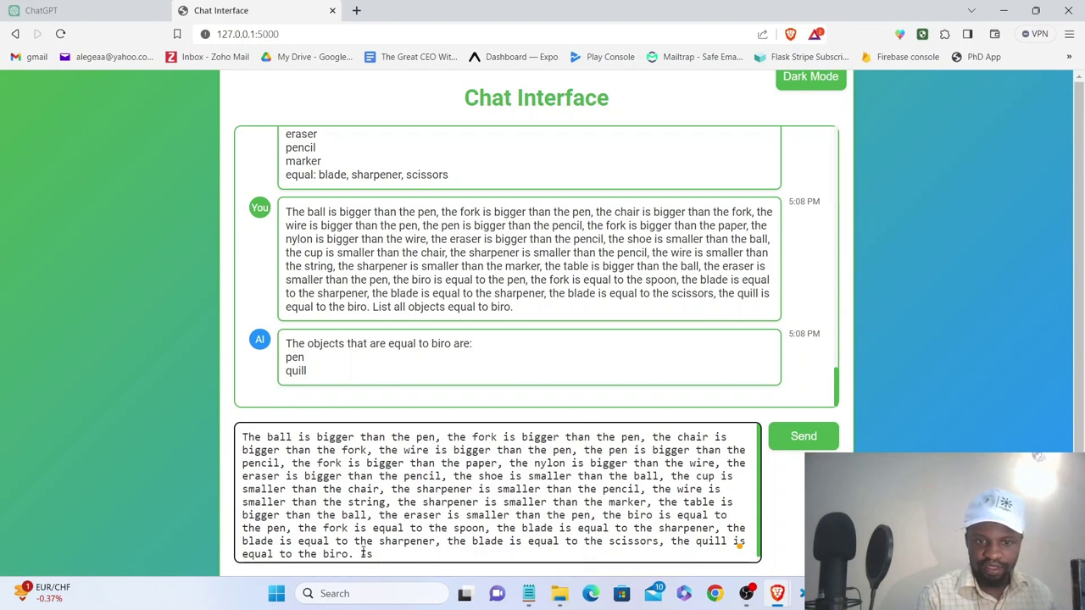
{"action": "type", "text": "pen "}
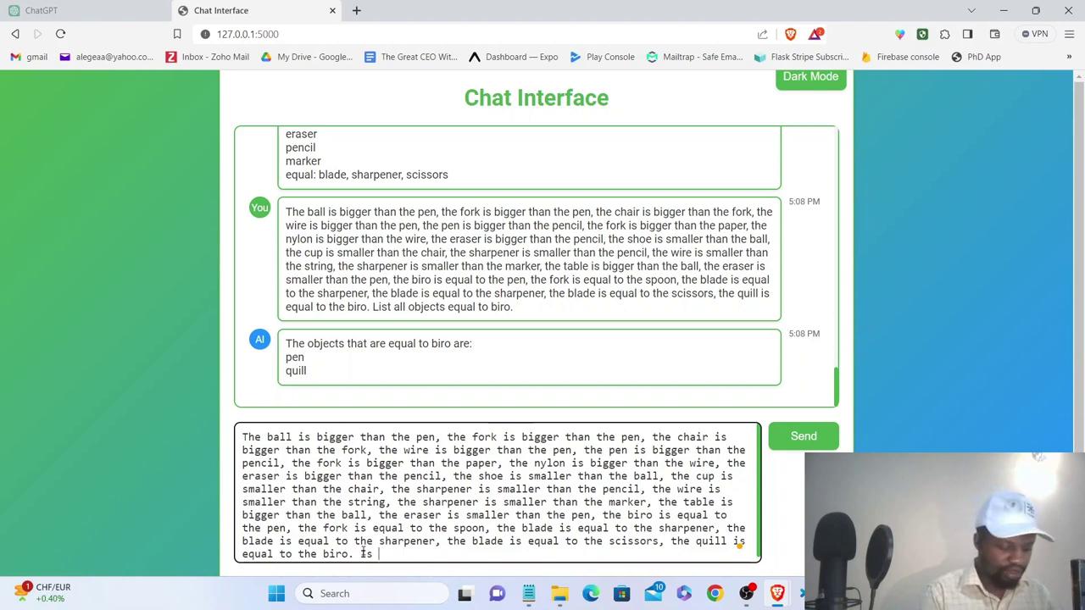
{"action": "type", "text": "ba"}
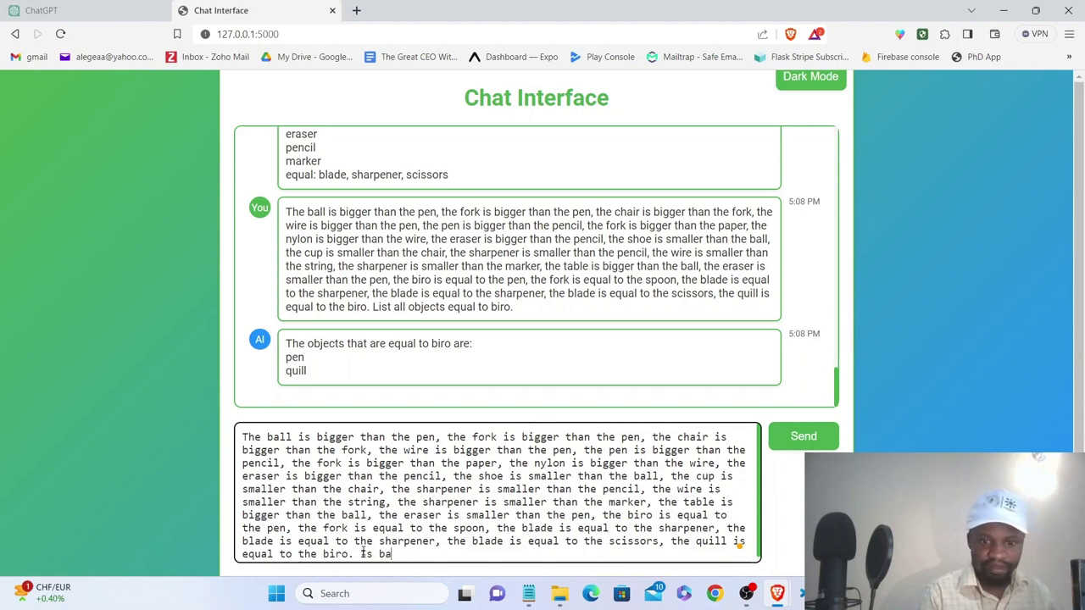
{"action": "type", "text": "lde equal to"}
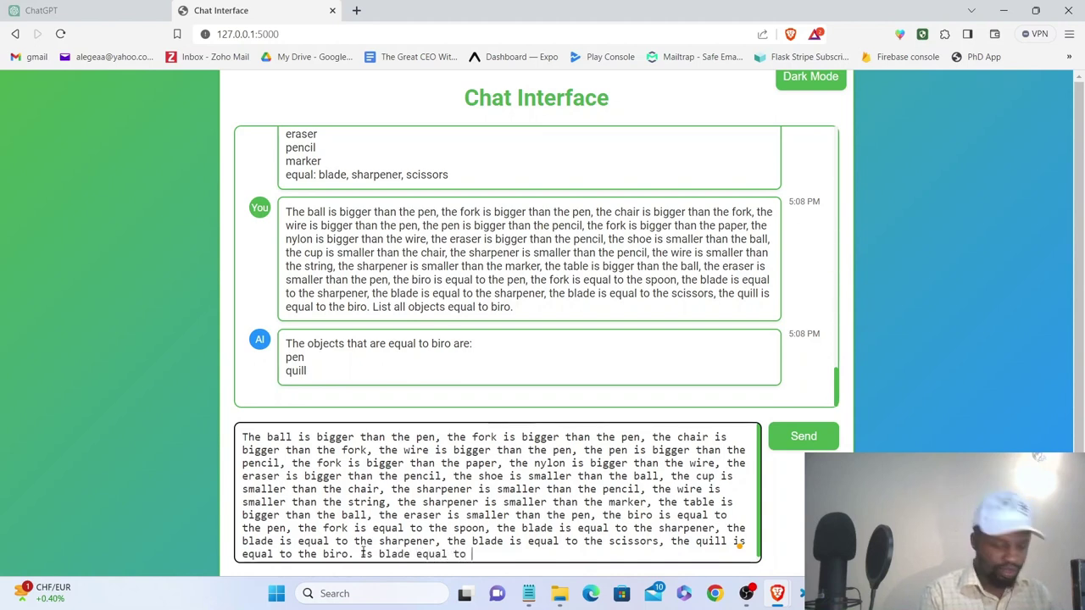
{"action": "type", "text": " scissors?"}
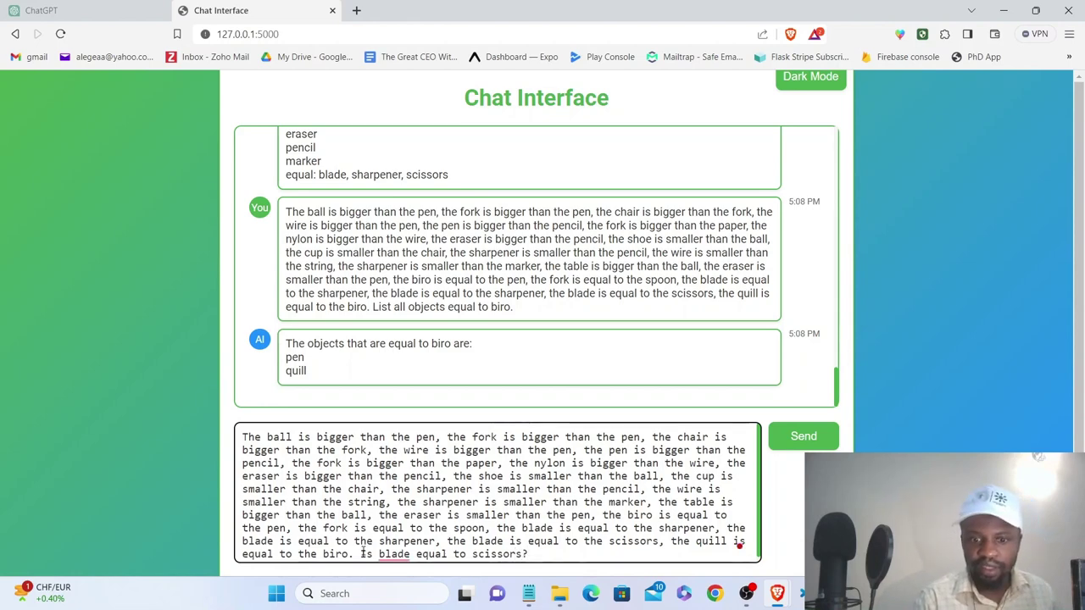
{"action": "key", "text": "Return"}
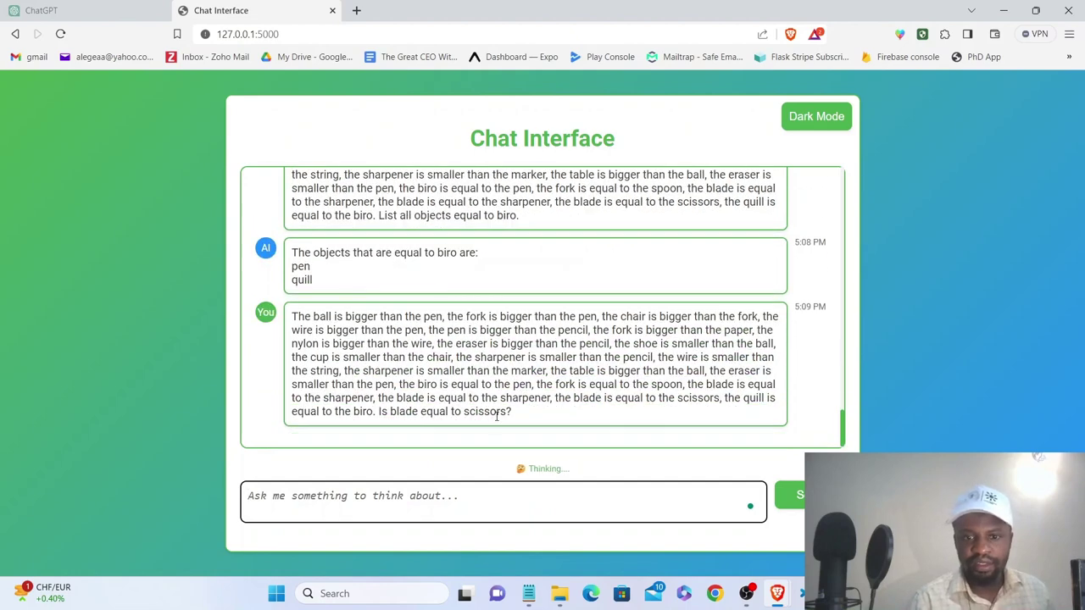
Step: Copy the "Is blade equal to scissors?" puzzle, check the local answer, and send the puzzle in ChatGPT
{"action": "left_click_drag", "start_coordinate": [513, 413], "coordinate": [288, 316]}
{"action": "key", "text": "ctrl+c"}
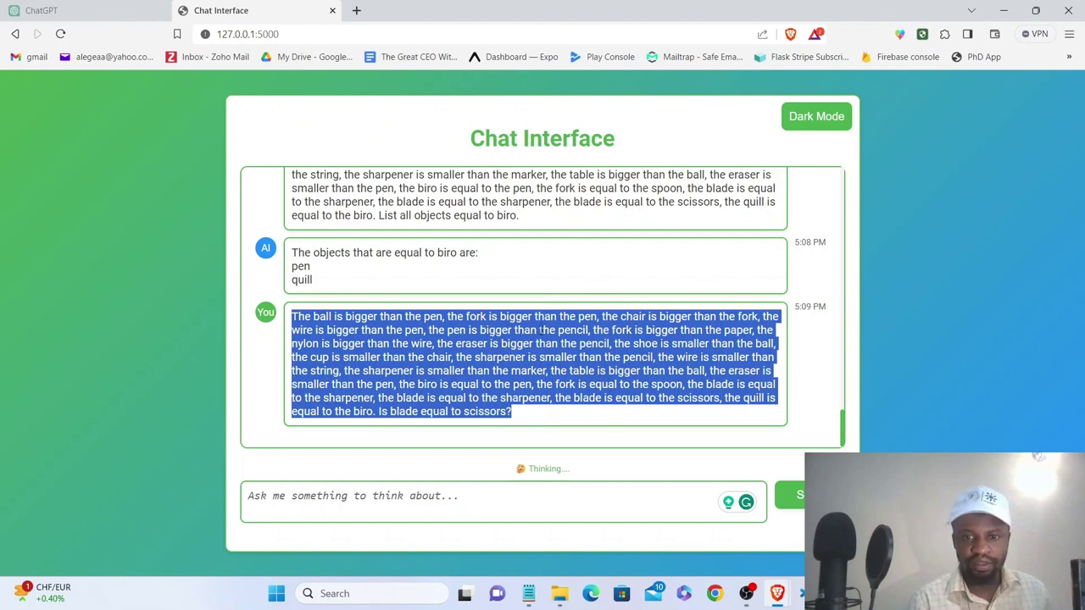
{"action": "left_click", "coordinate": [40, 10]}
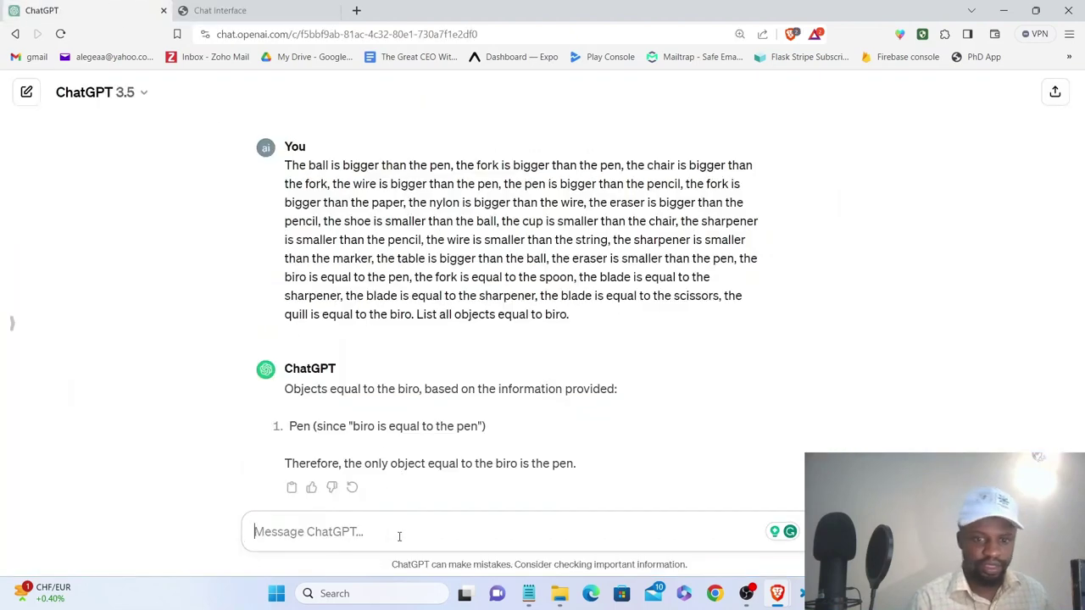
{"action": "left_click", "coordinate": [274, 5]}
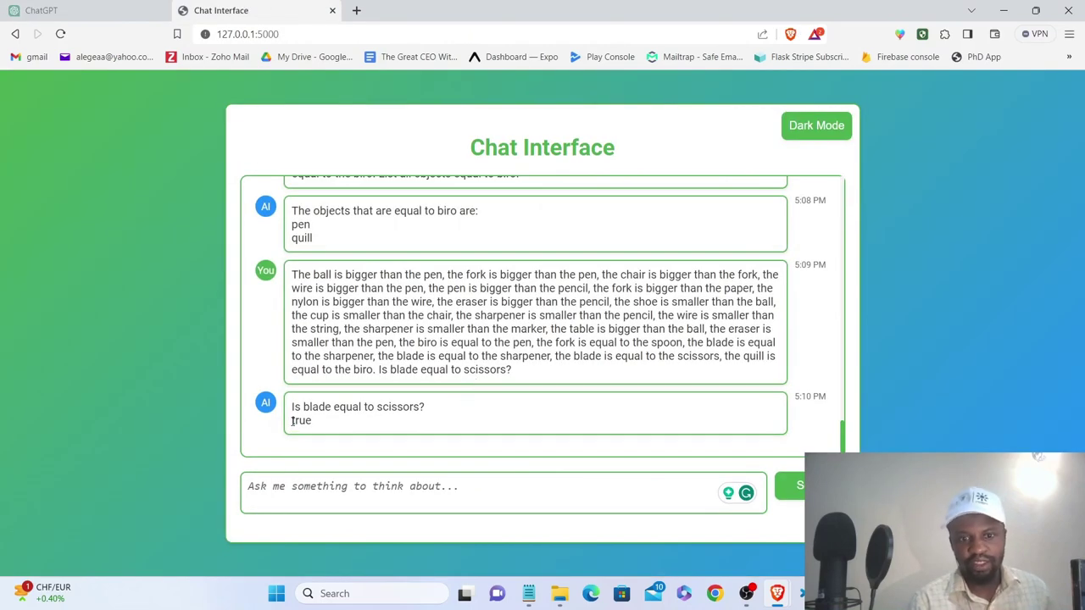
{"action": "left_click_drag", "start_coordinate": [292, 420], "coordinate": [316, 423]}
{"action": "left_click", "coordinate": [60, 9]}
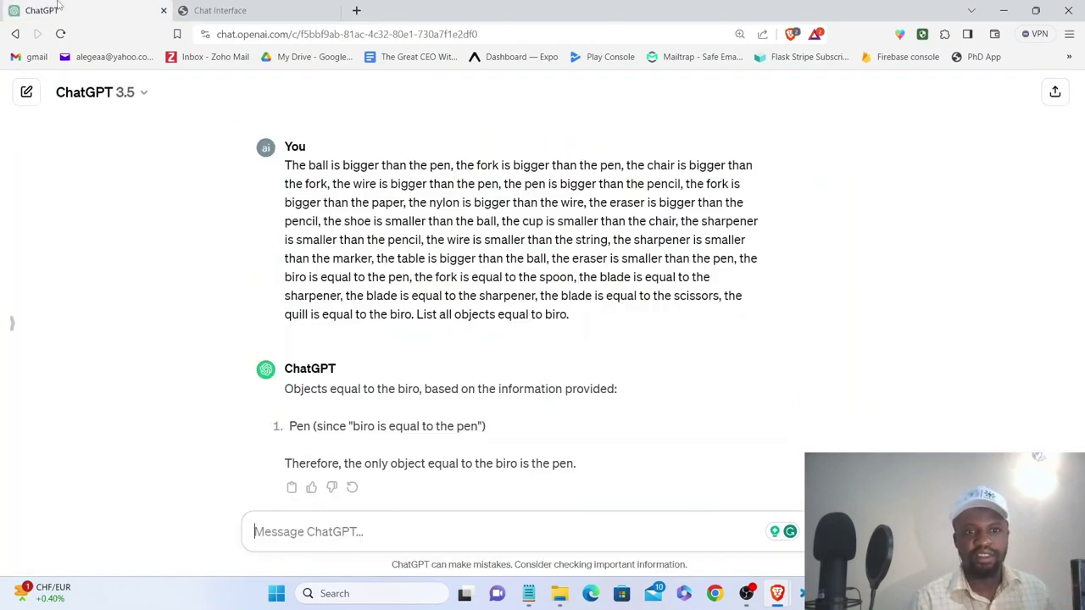
{"action": "left_click", "coordinate": [348, 526]}
{"action": "key", "text": "ctrl+v"}
{"action": "key", "text": "Return"}
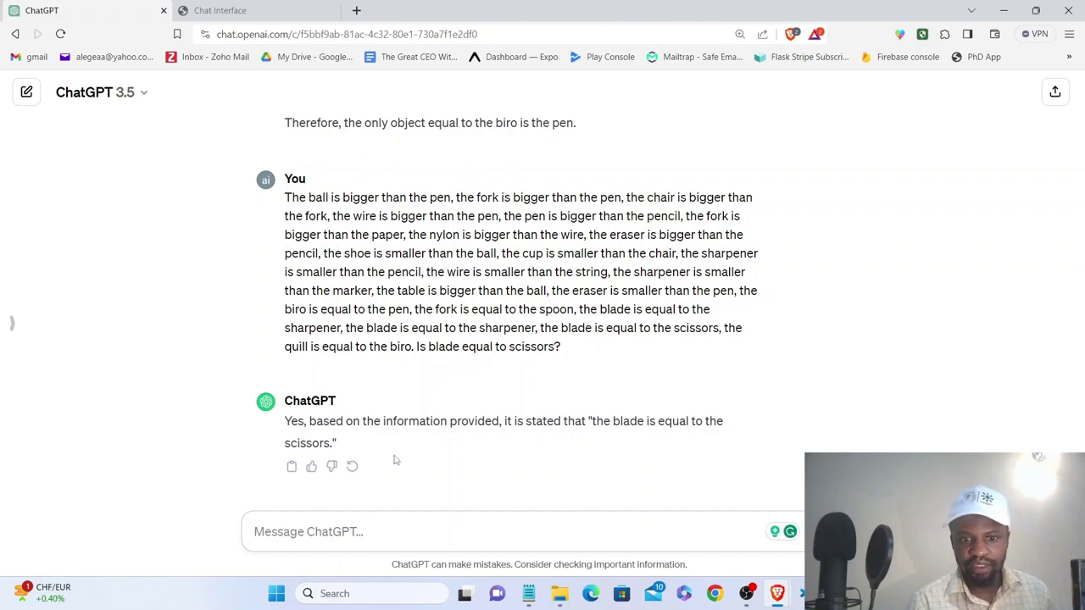
Step: Switch to the Chat Interface and enter the object-size puzzle again with its closing question changed to "Is table bigger than nylon?"
{"action": "left_click", "coordinate": [253, 9]}
{"action": "left_click", "coordinate": [426, 486]}
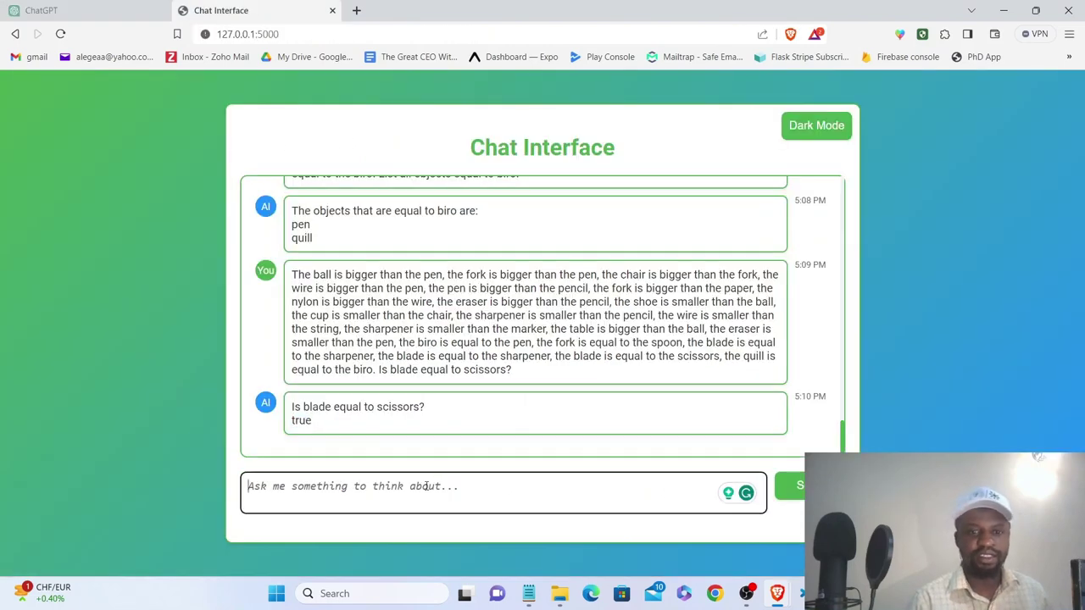
{"action": "key", "text": "ctrl+v"}
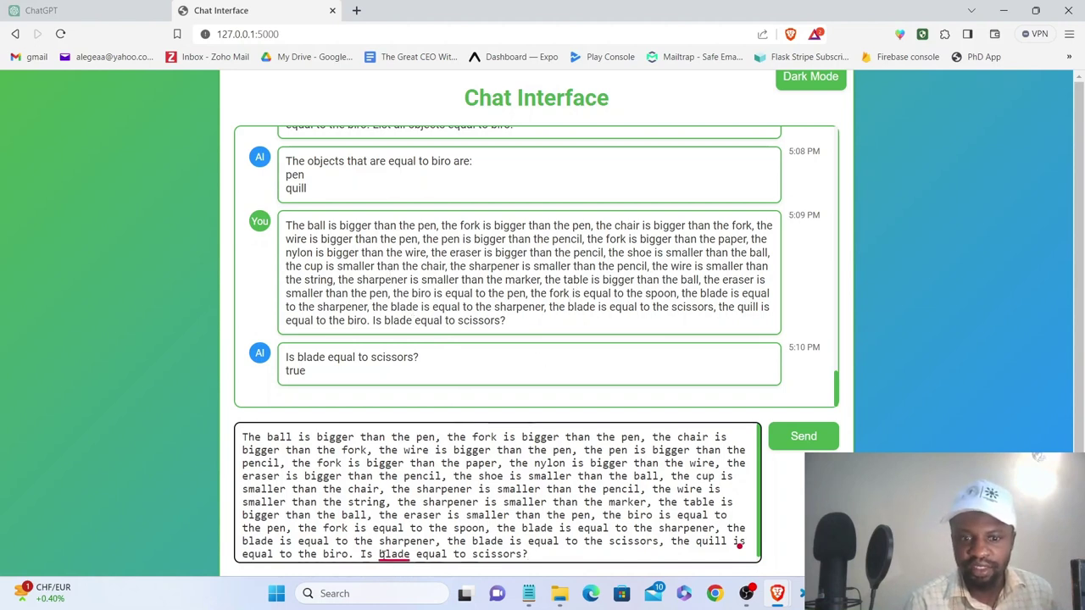
{"action": "mouse_move", "coordinate": [380, 554]}
{"action": "left_click_drag", "start_coordinate": [380, 555], "coordinate": [525, 551]}
{"action": "type", "text": "table b"}
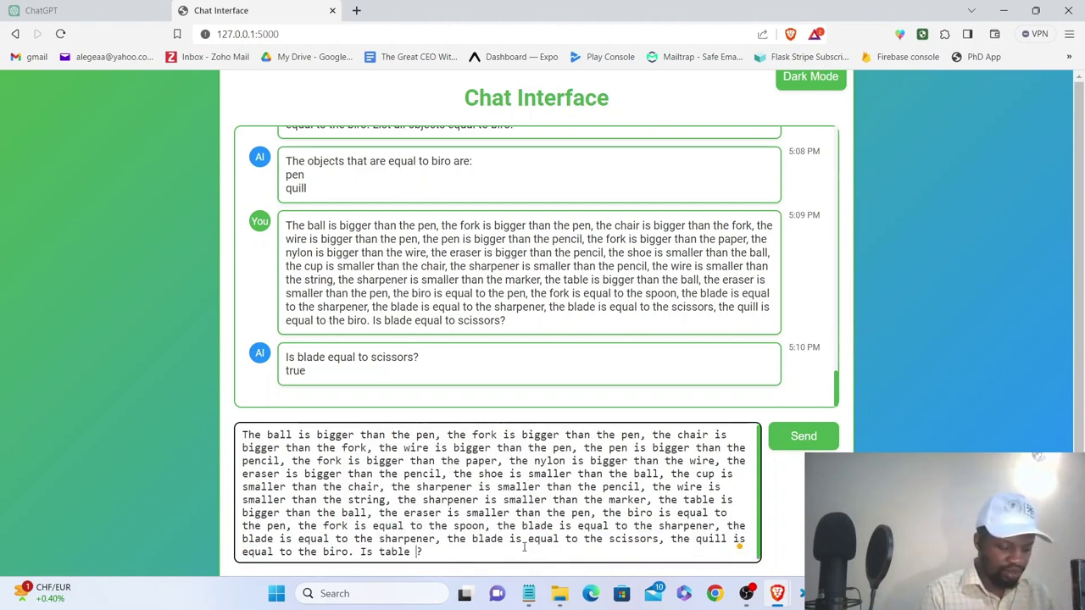
{"action": "type", "text": "igger than"}
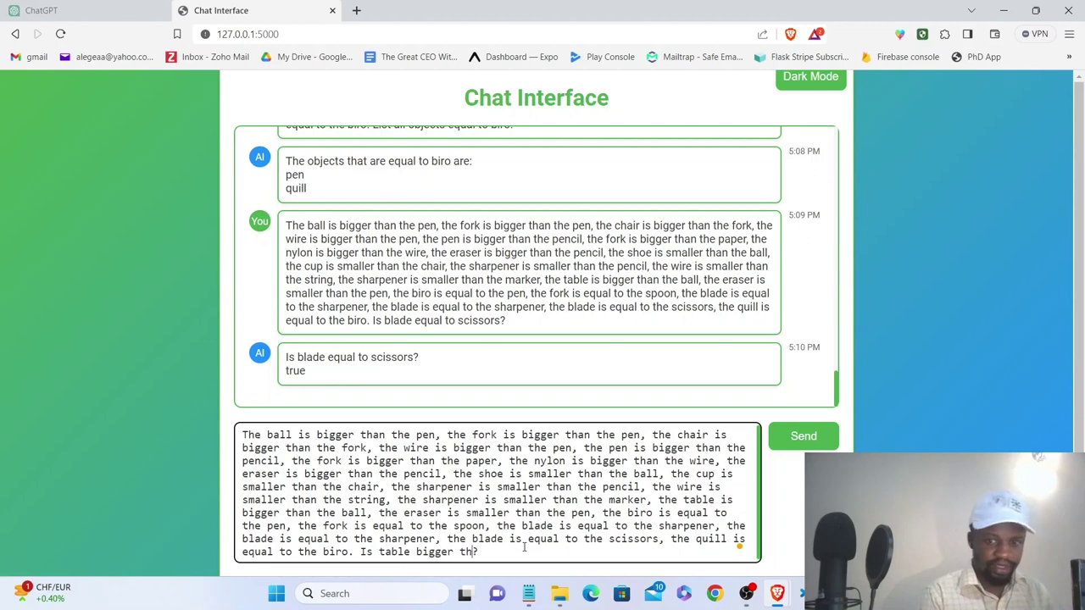
{"action": "scroll", "coordinate": [409, 284], "scroll_direction": "up", "scroll_amount": 5}
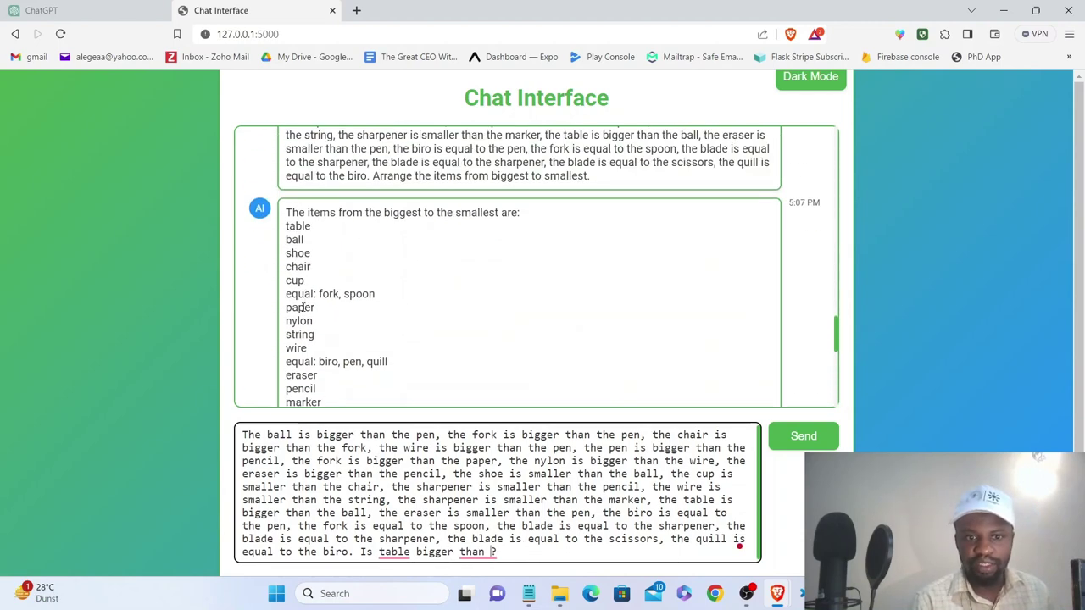
{"action": "scroll", "coordinate": [303, 324], "scroll_direction": "down", "scroll_amount": 10}
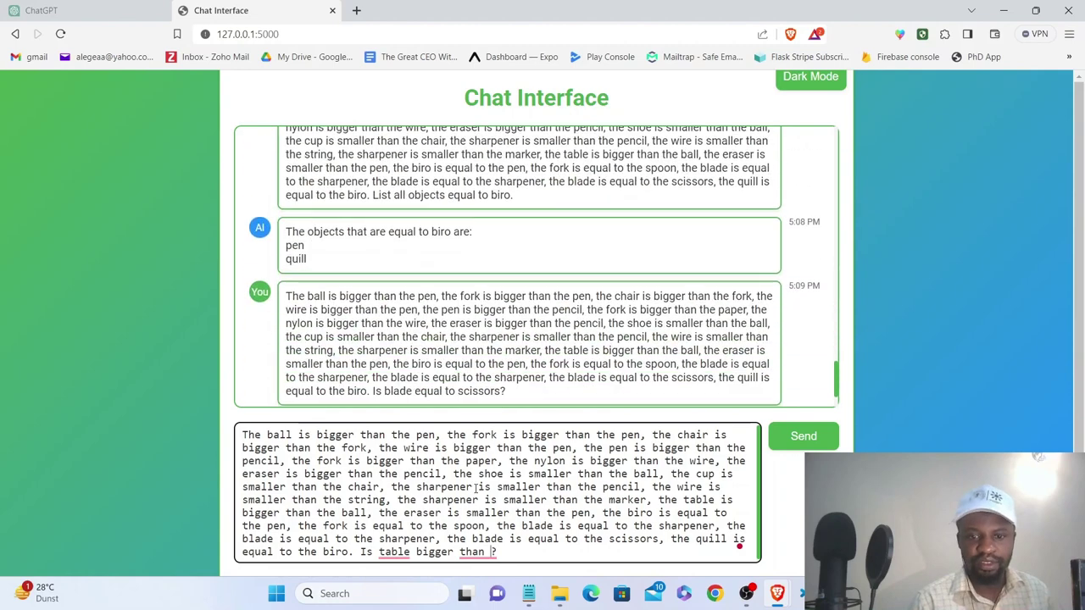
{"action": "type", "text": "nylon"}
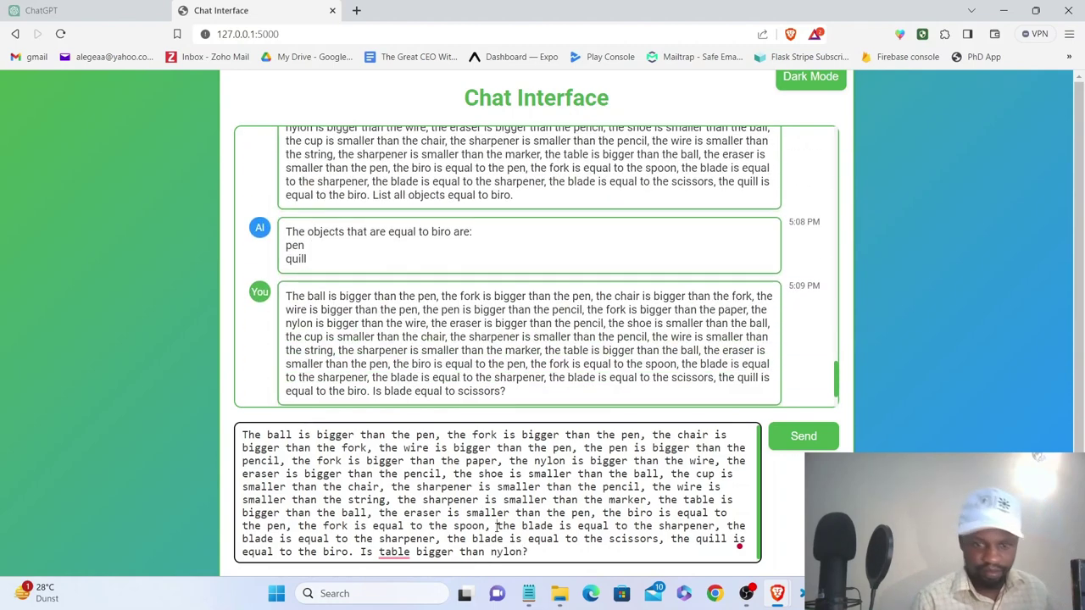
Step: Copy the whole "Is table bigger than nylon?" puzzle from the message box and send it in the Chat Interface
{"action": "key", "text": "ctrl+a"}
{"action": "key", "text": "ctrl+c"}
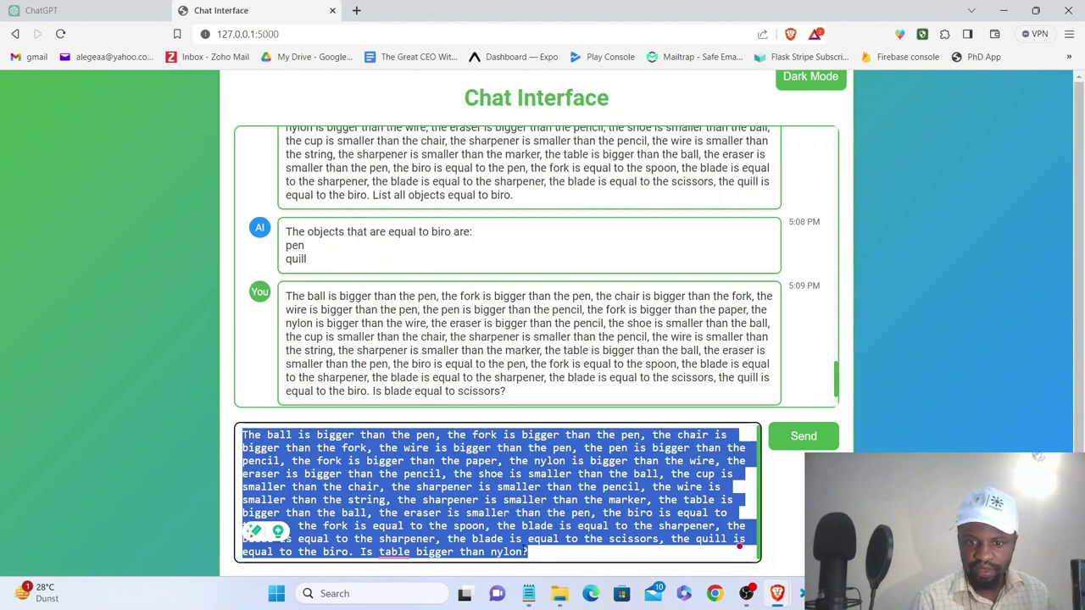
{"action": "left_click", "coordinate": [519, 552]}
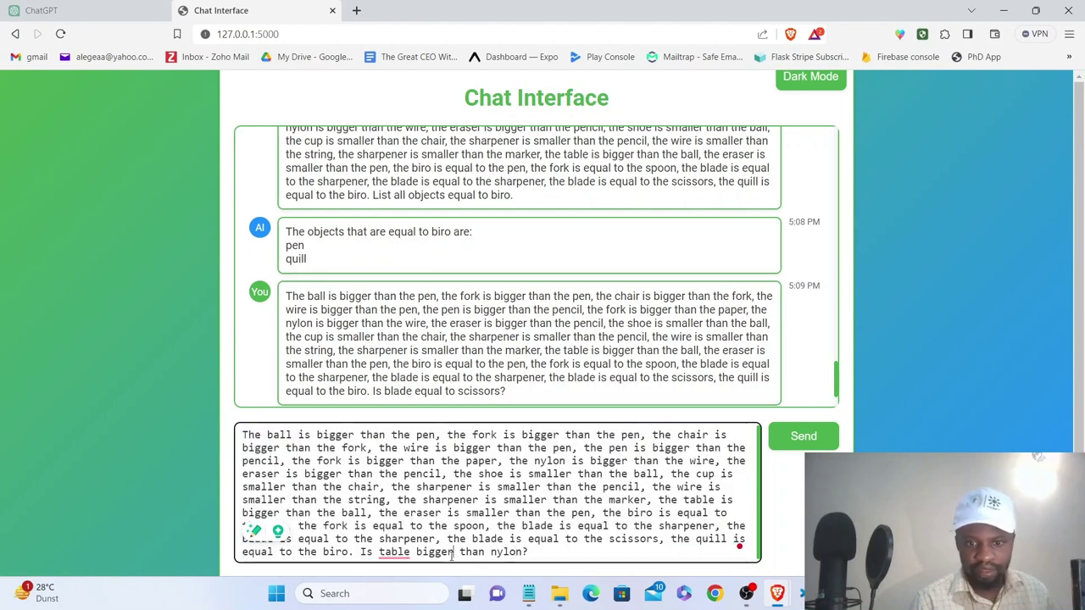
{"action": "left_click_drag", "start_coordinate": [451, 551], "coordinate": [426, 551]}
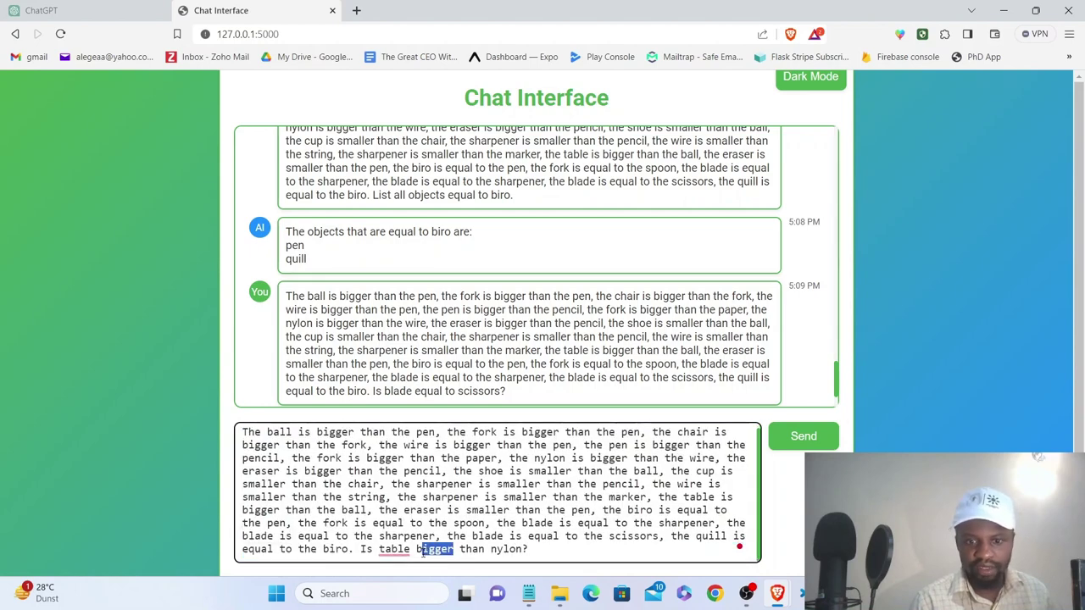
{"action": "left_click", "coordinate": [415, 550]}
{"action": "key", "text": "Return"}
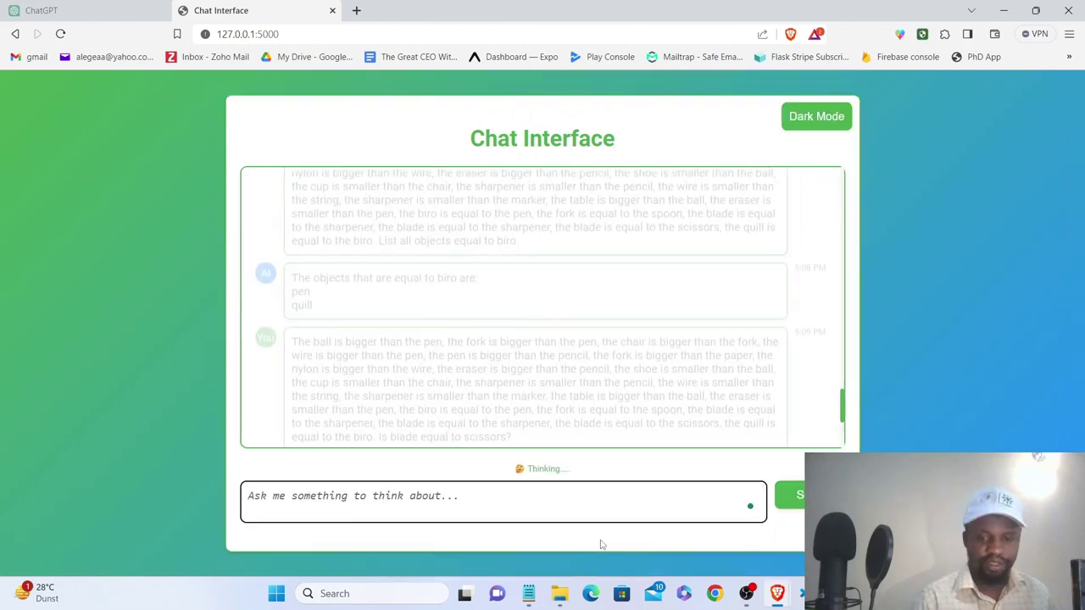
Step: Switch to ChatGPT, send the copied "Is table bigger than nylon?" puzzle, and compare its answer with the Chat Interface's reply
{"action": "left_click", "coordinate": [102, 12]}
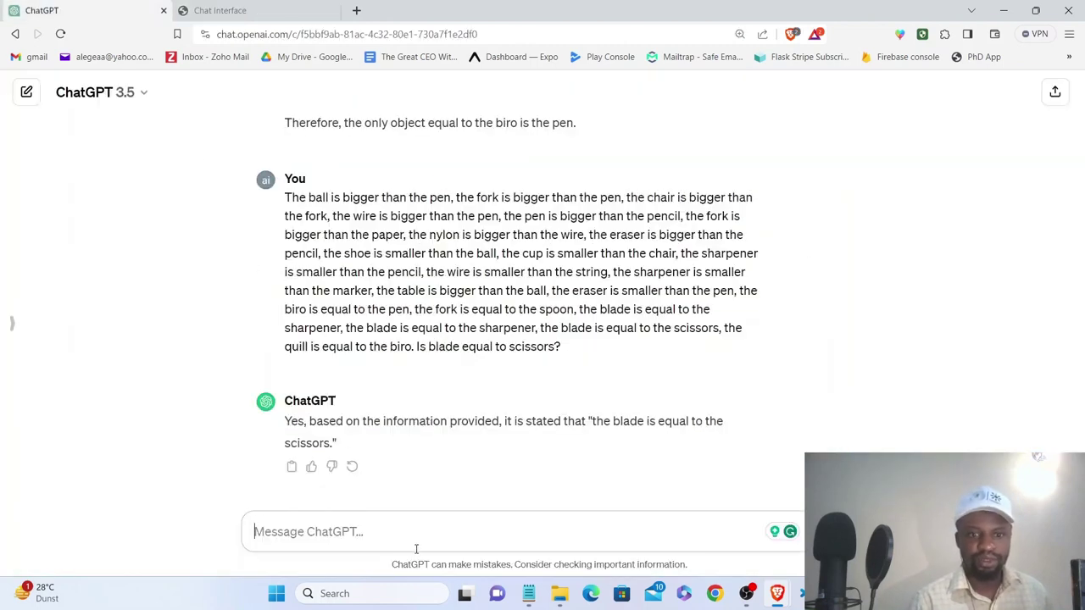
{"action": "key", "text": "ctrl+v"}
{"action": "key", "text": "Return"}
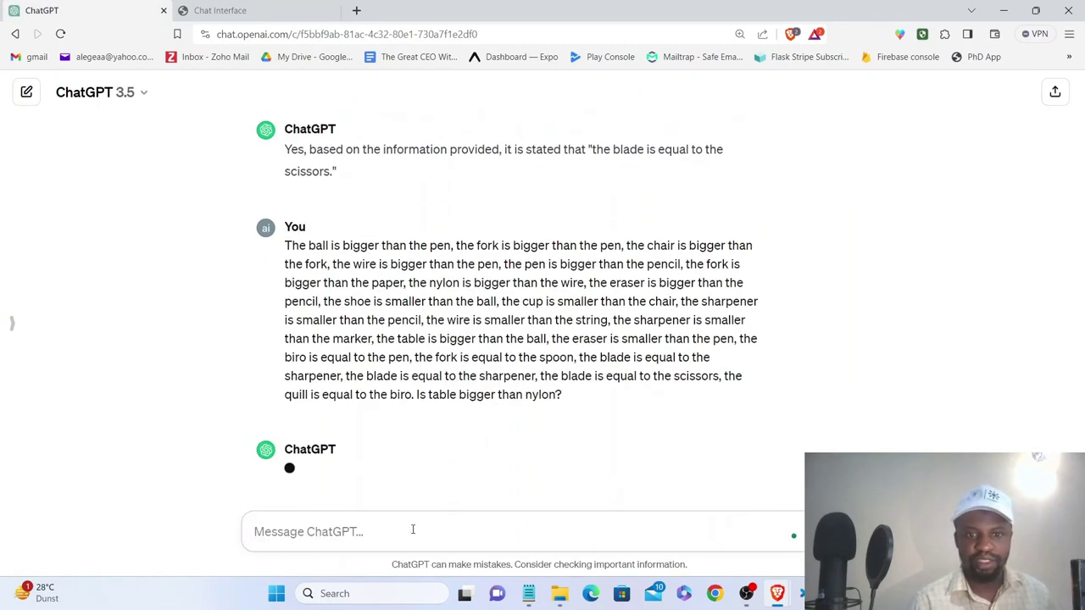
{"action": "left_click", "coordinate": [197, 11]}
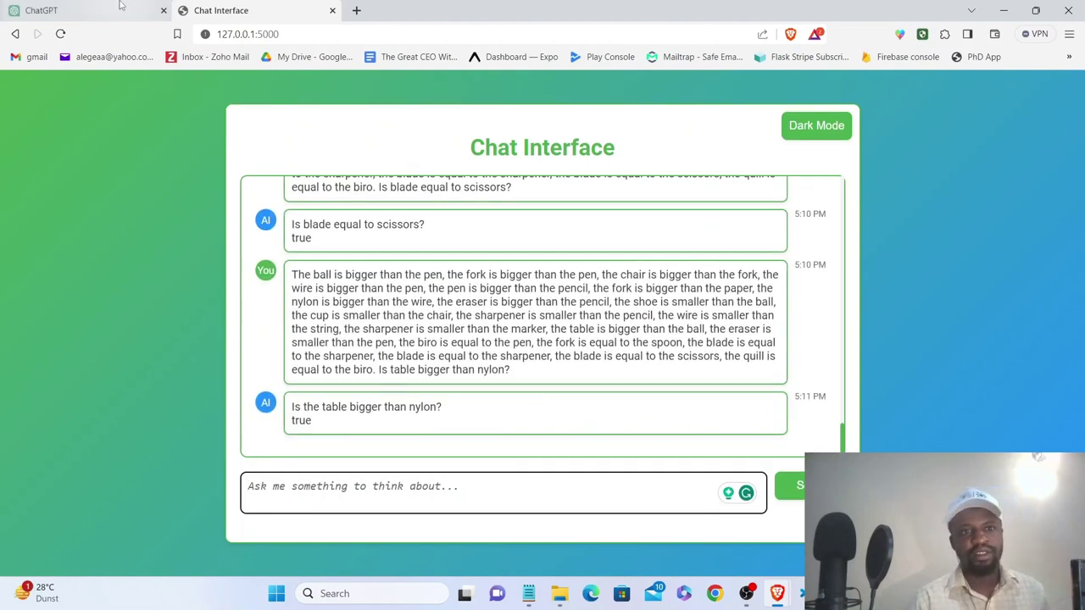
{"action": "key", "text": "ctrl+shift+Tab"}
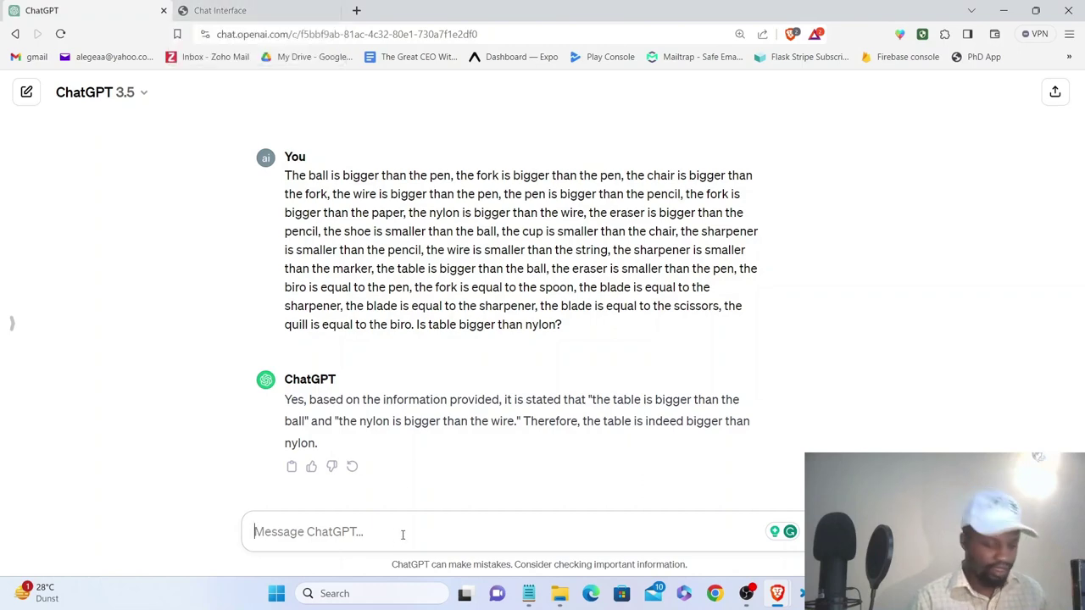
Step: Enter the puzzle again in ChatGPT with "bigger" changed to "smaller" in the closing question, copy the full text, and send it
{"action": "key", "text": "ctrl+v"}
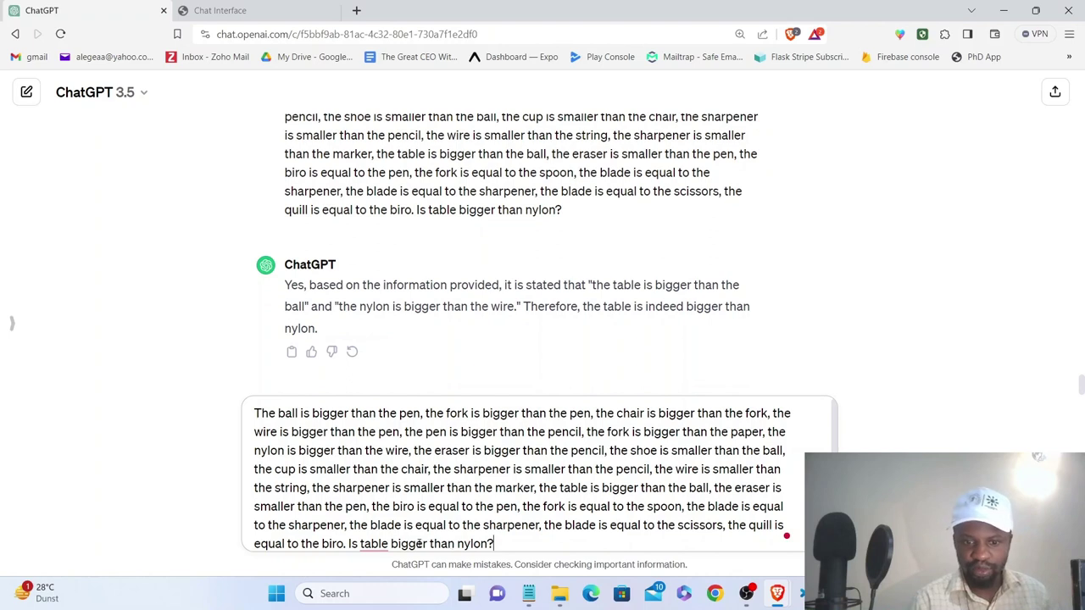
{"action": "left_click_drag", "start_coordinate": [426, 544], "coordinate": [392, 536]}
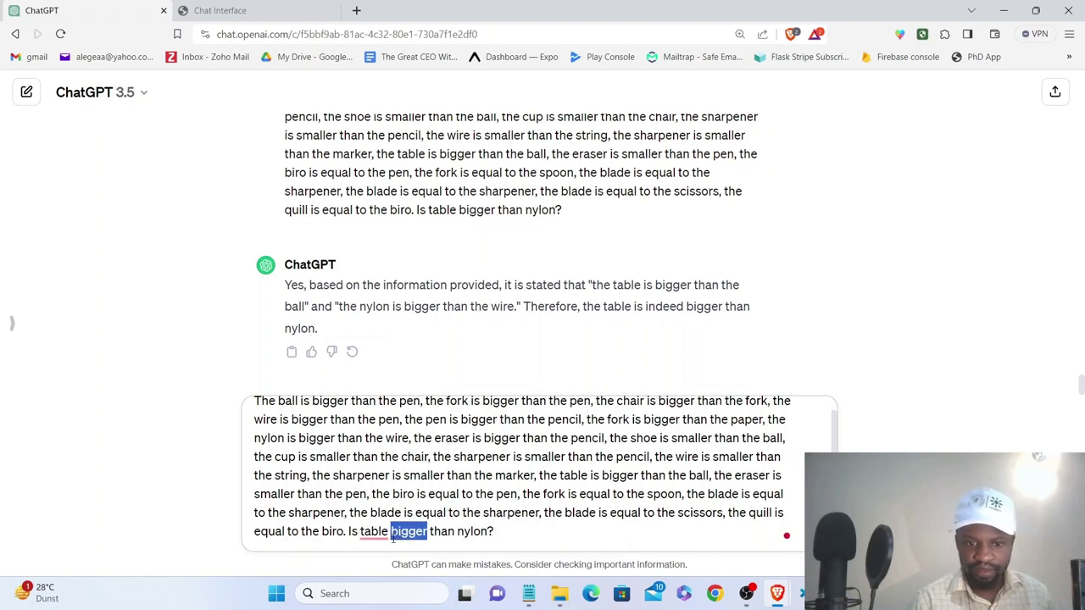
{"action": "type", "text": "smaller"}
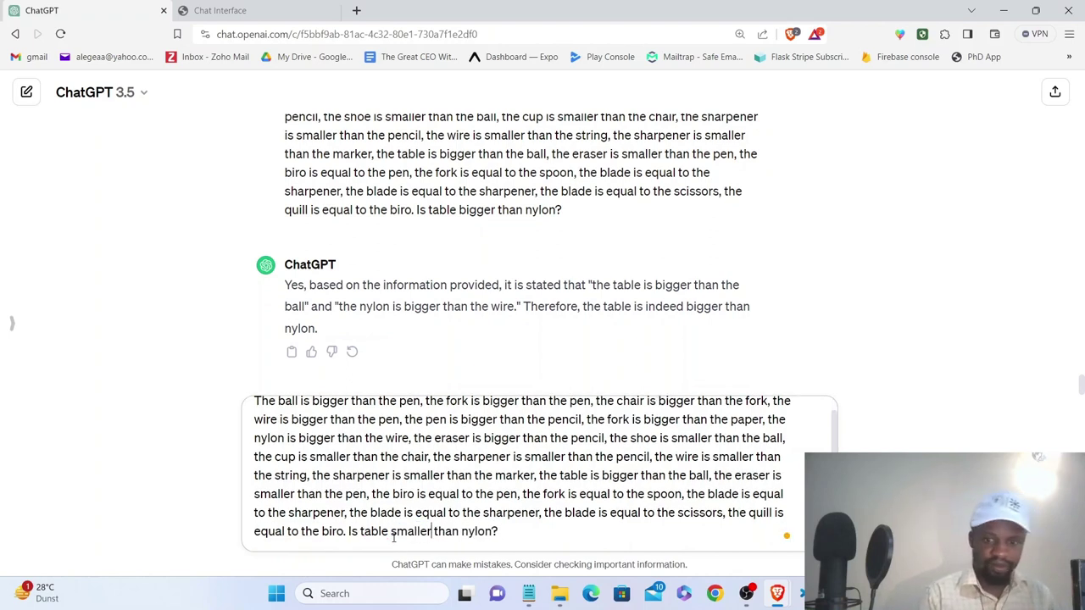
{"action": "key", "text": "ctrl+a"}
{"action": "key", "text": "ctrl+c"}
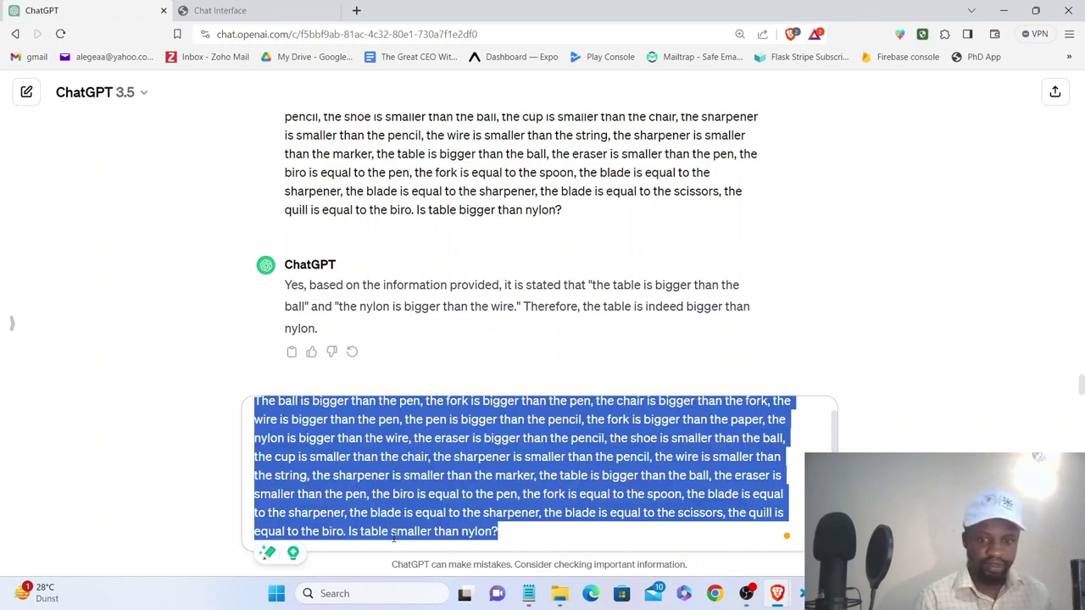
{"action": "left_click", "coordinate": [540, 539]}
{"action": "key", "text": "Return"}
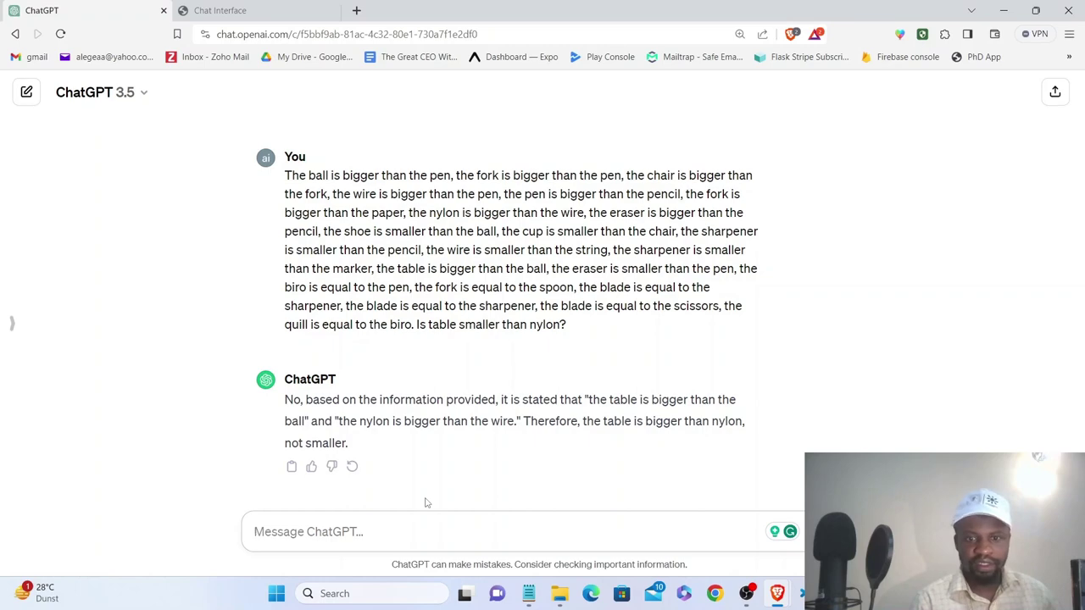
Step: Enter the object-size puzzle again in ChatGPT with its closing question replaced by "List all objects smaller than nylon." and send it
{"action": "key", "text": "ctrl+v"}
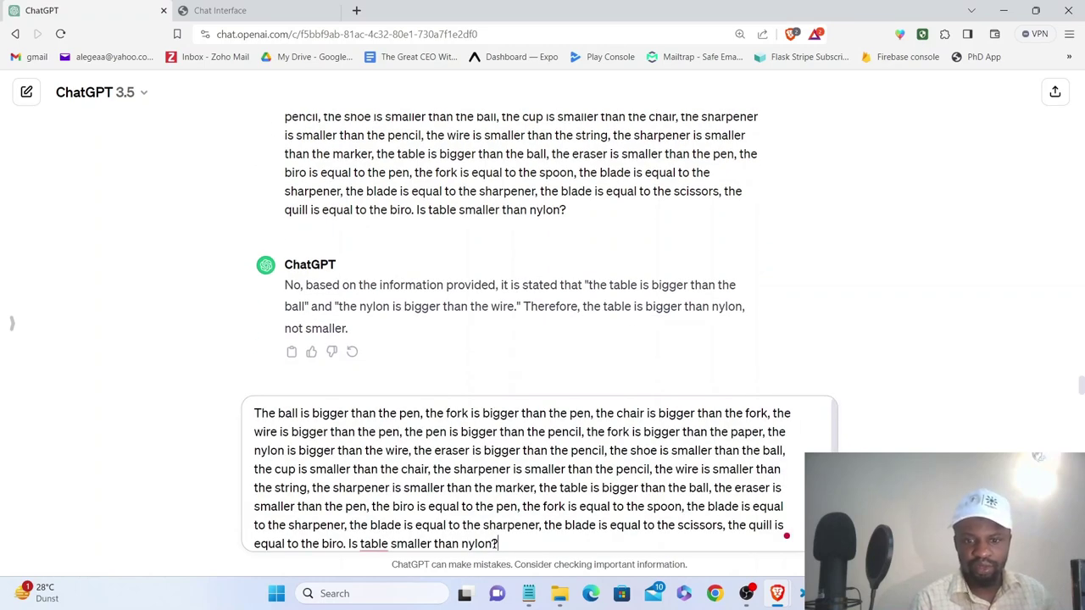
{"action": "left_click_drag", "start_coordinate": [500, 544], "coordinate": [344, 541]}
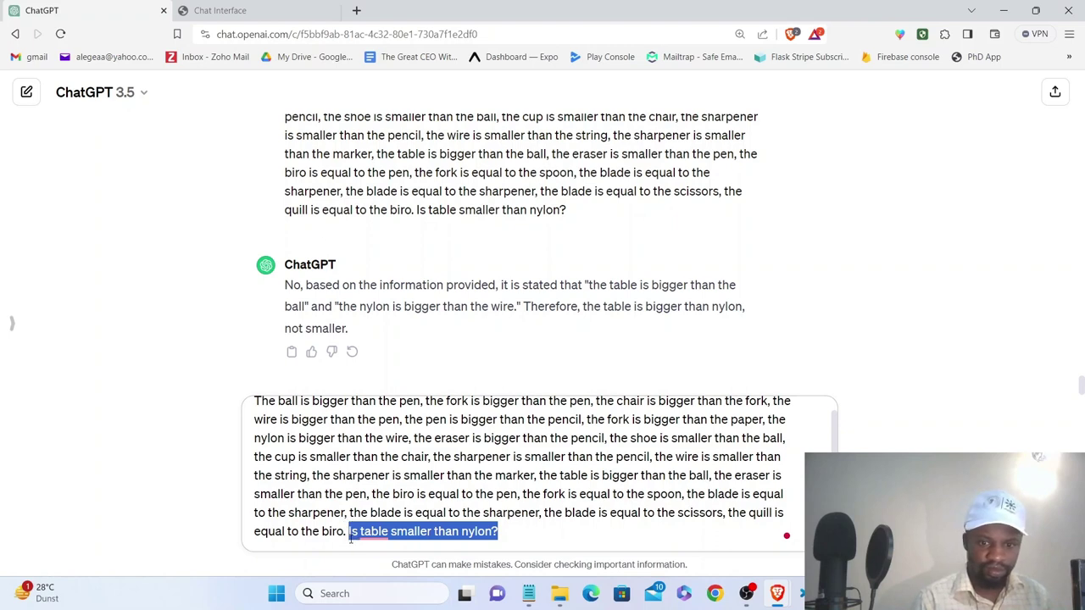
{"action": "type", "text": "Iist al"}
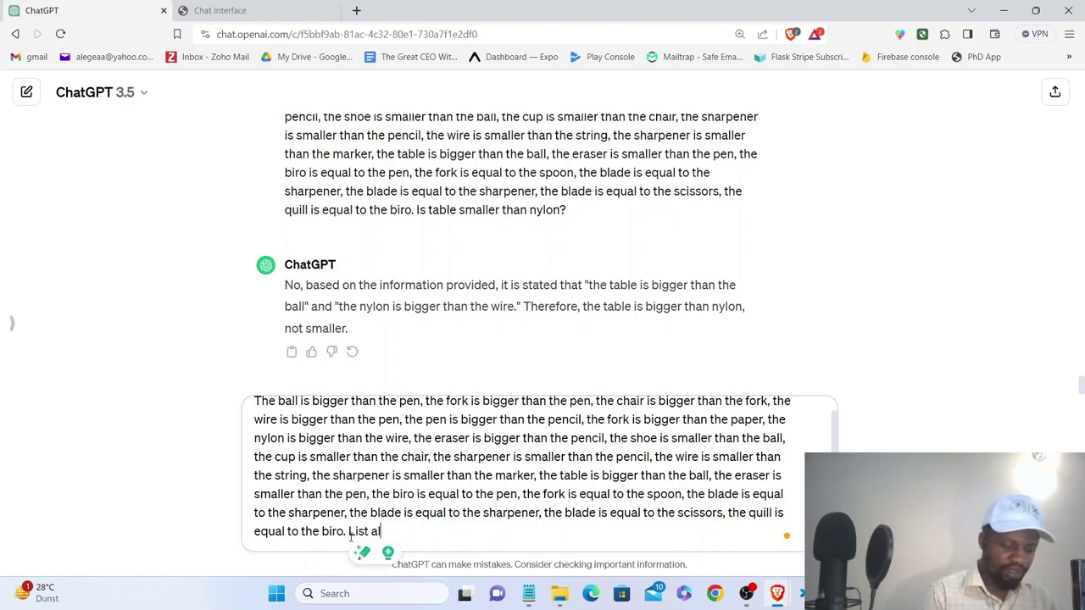
{"action": "type", "text": "l objects"}
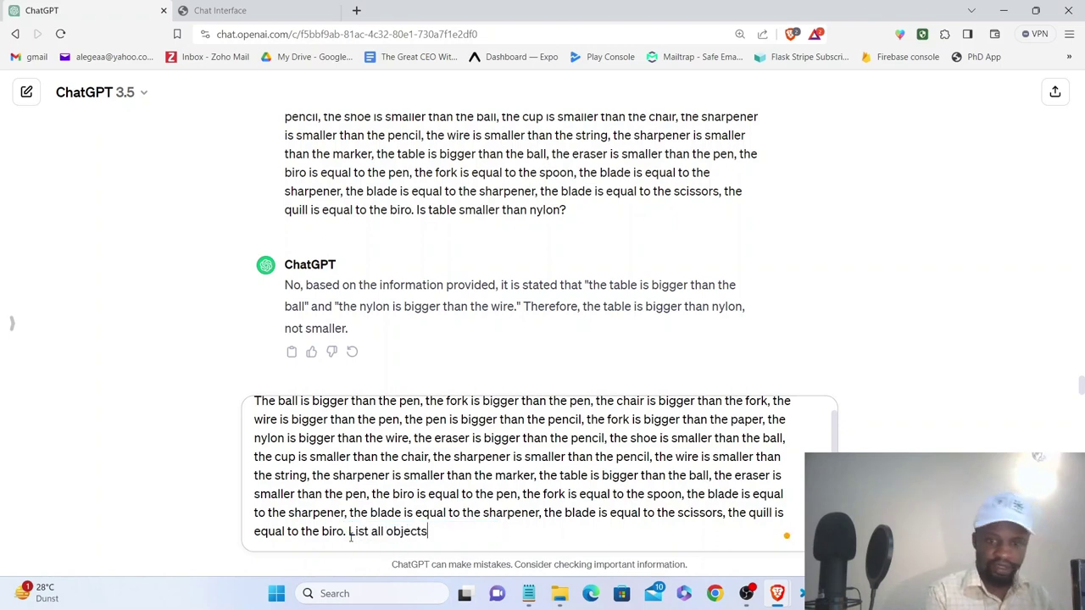
{"action": "type", "text": " smalle"}
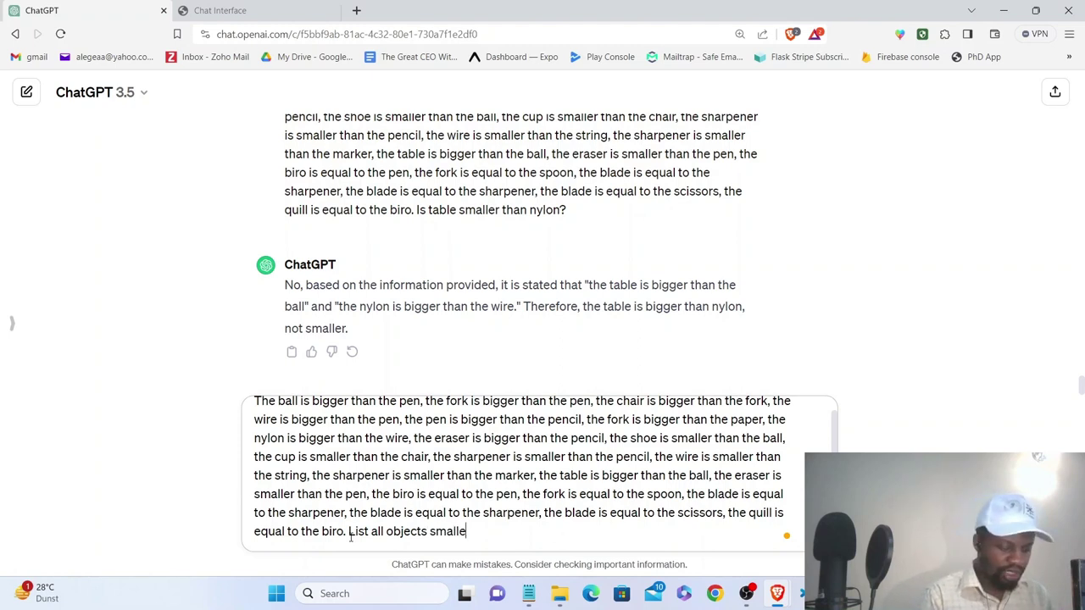
{"action": "type", "text": "r than"}
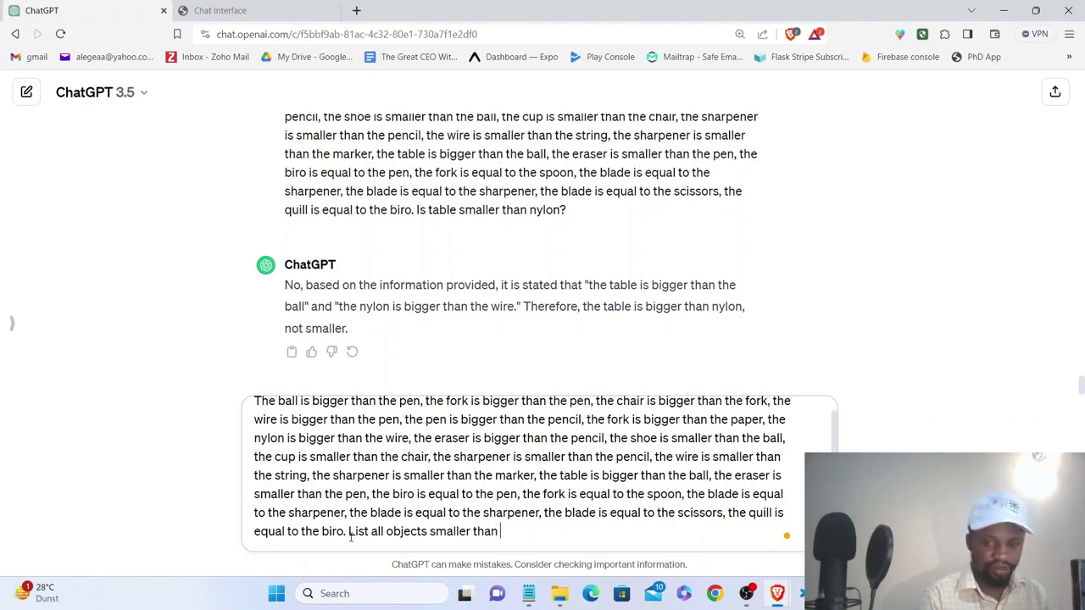
{"action": "scroll", "coordinate": [336, 223], "scroll_direction": "up", "scroll_amount": 3}
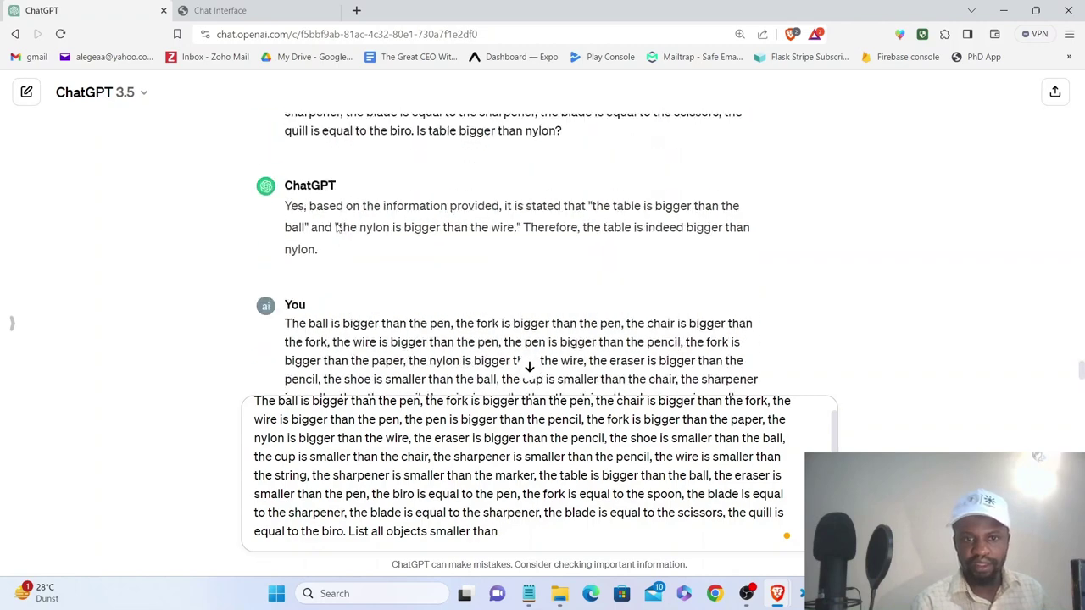
{"action": "scroll", "coordinate": [336, 225], "scroll_direction": "down", "scroll_amount": 3}
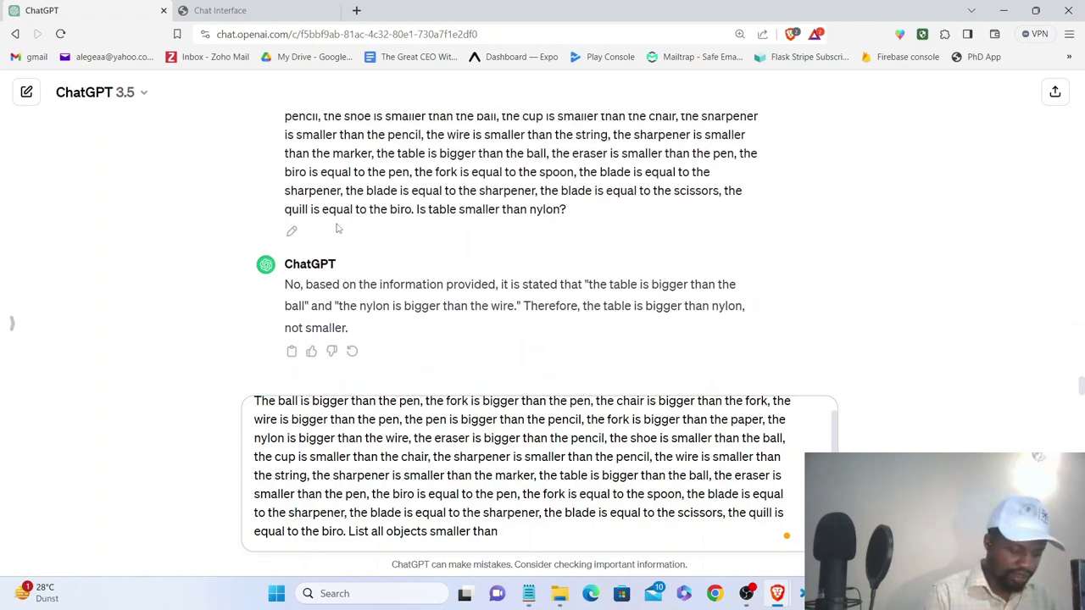
{"action": "type", "text": "nylon."}
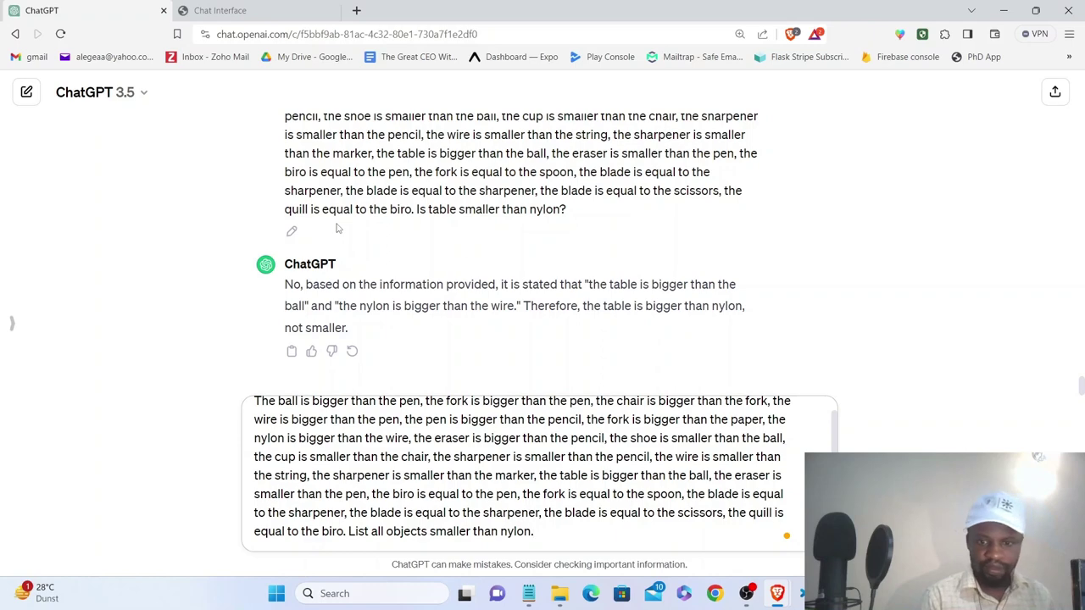
{"action": "key", "text": "Return"}
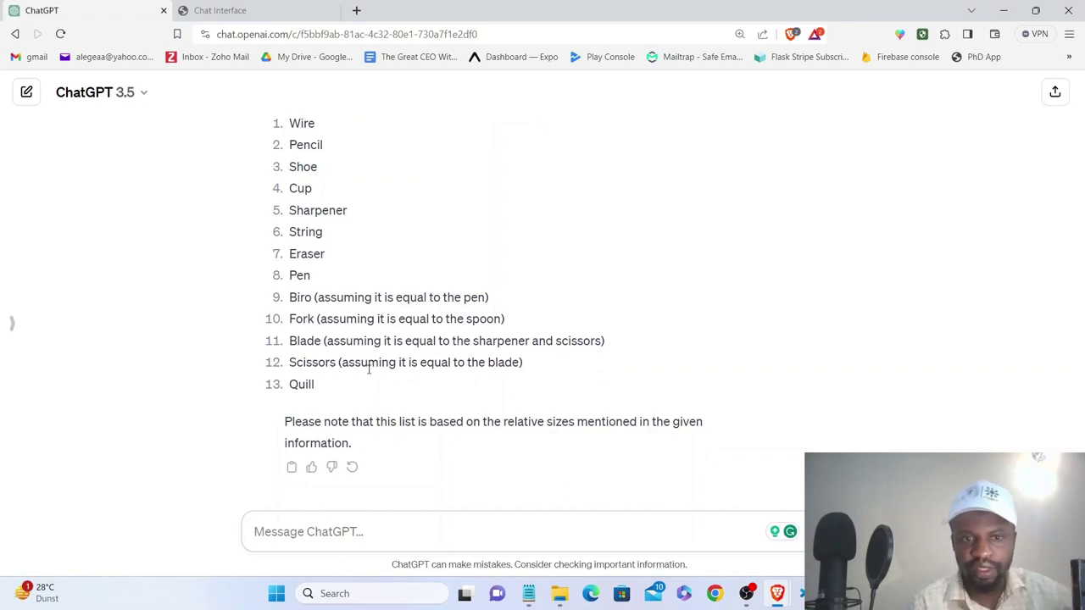
Step: Copy the sent "List all objects smaller than nylon." puzzle, review ChatGPT's list, and submit the puzzle in the Chat Interface
{"action": "scroll", "coordinate": [366, 364], "scroll_direction": "up", "scroll_amount": 6}
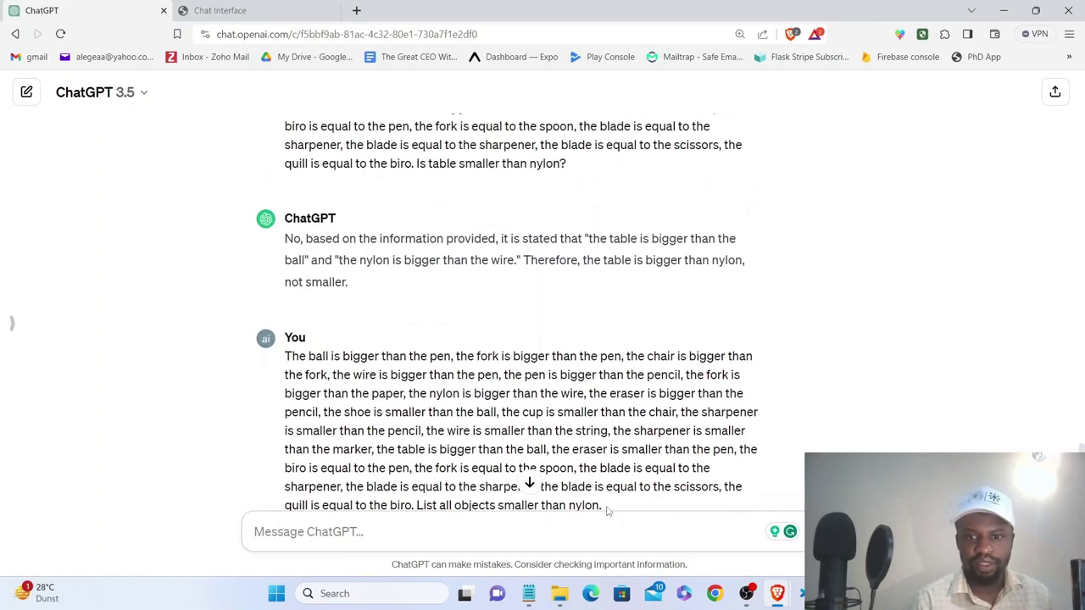
{"action": "scroll", "coordinate": [609, 508], "scroll_direction": "down", "scroll_amount": 3}
{"action": "left_click_drag", "start_coordinate": [604, 369], "coordinate": [285, 219]}
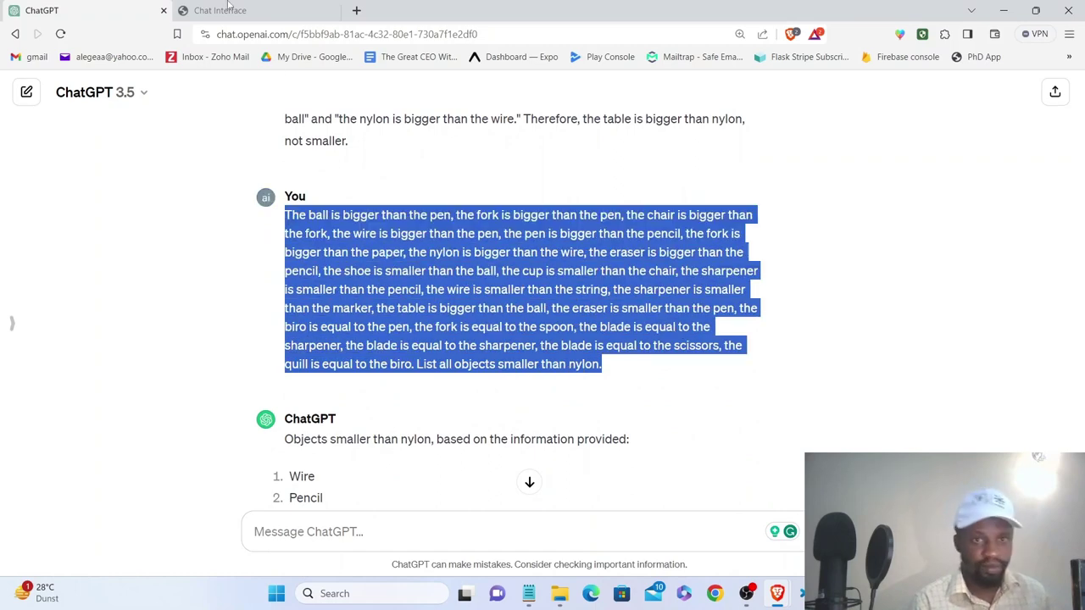
{"action": "scroll", "coordinate": [376, 370], "scroll_direction": "down", "scroll_amount": 2}
{"action": "scroll", "coordinate": [335, 377], "scroll_direction": "down", "scroll_amount": 1}
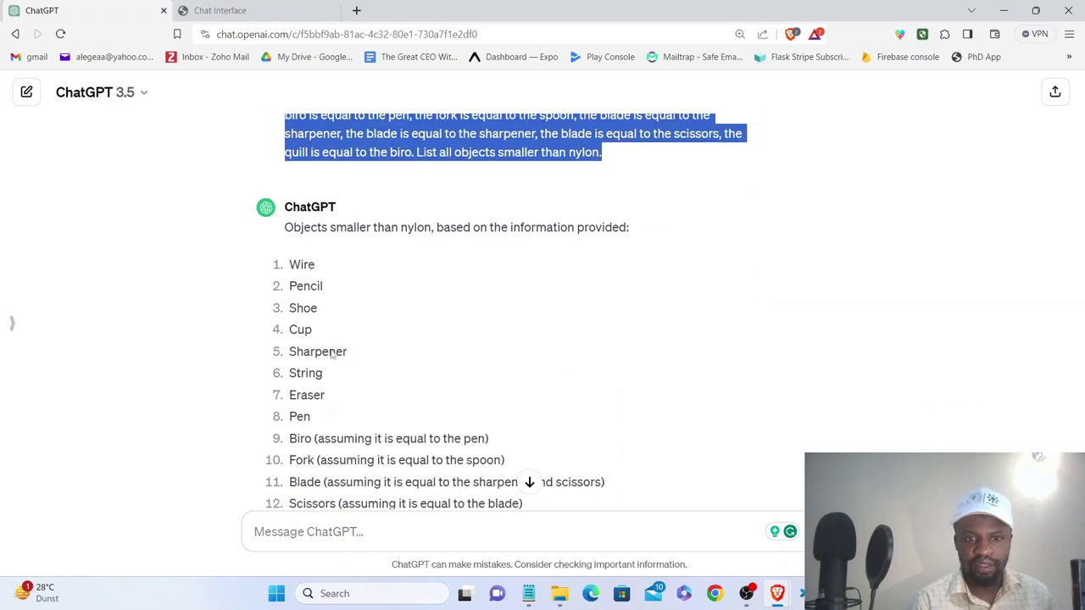
{"action": "left_click", "coordinate": [282, 13]}
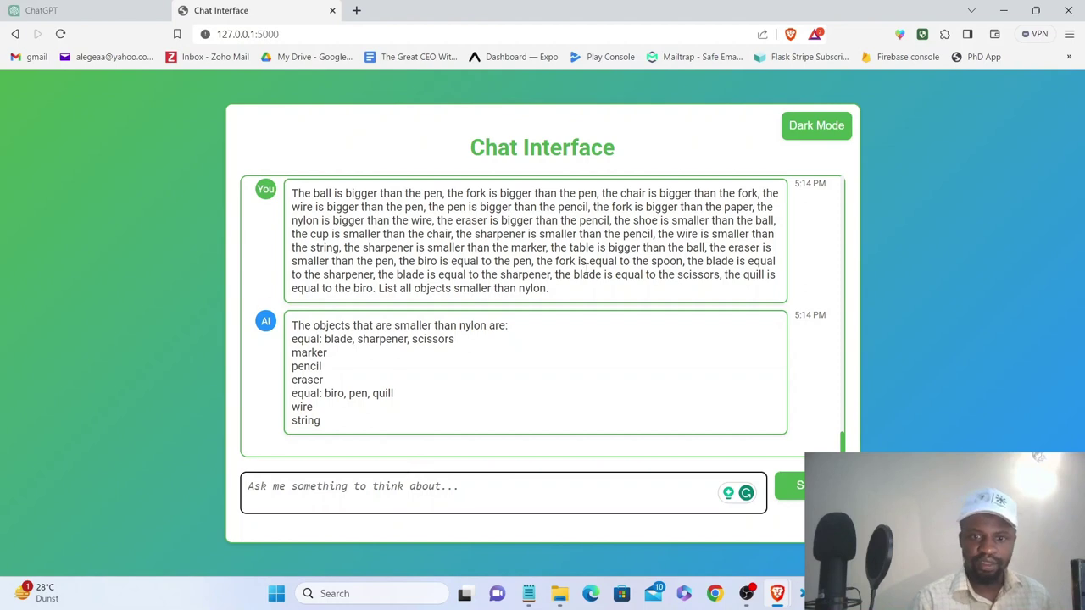
Step: Send the puzzle again in the Chat Interface with its closing request changed to "List all objects from smallest to biggest."
{"action": "left_click_drag", "start_coordinate": [551, 292], "coordinate": [291, 203]}
{"action": "key", "text": "ctrl+c"}
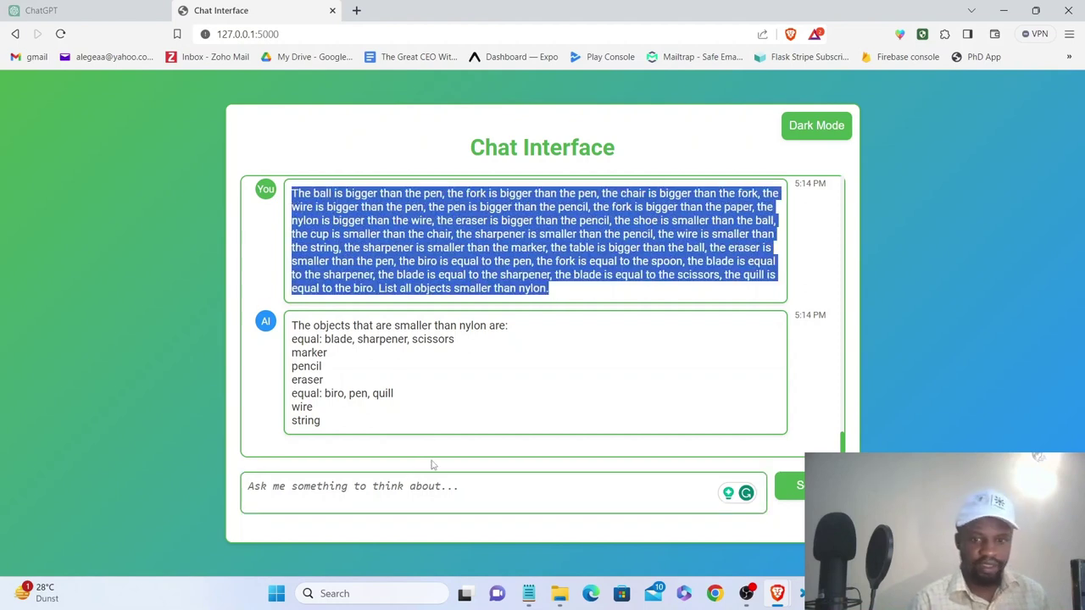
{"action": "left_click", "coordinate": [450, 501]}
{"action": "key", "text": "ctrl+v"}
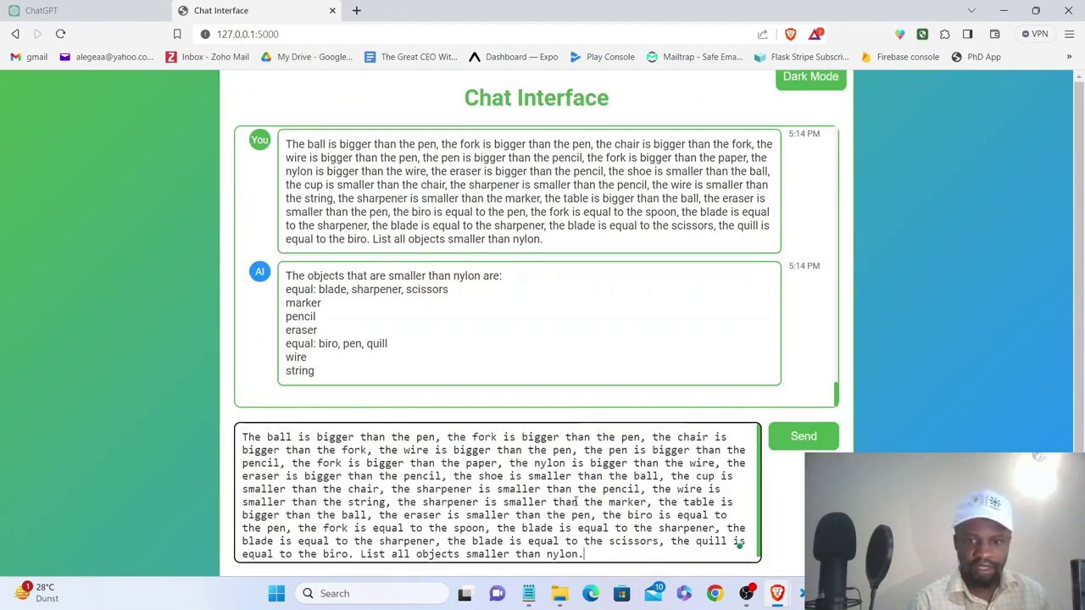
{"action": "left_click_drag", "start_coordinate": [581, 553], "coordinate": [468, 552]}
{"action": "type", "text": "from"}
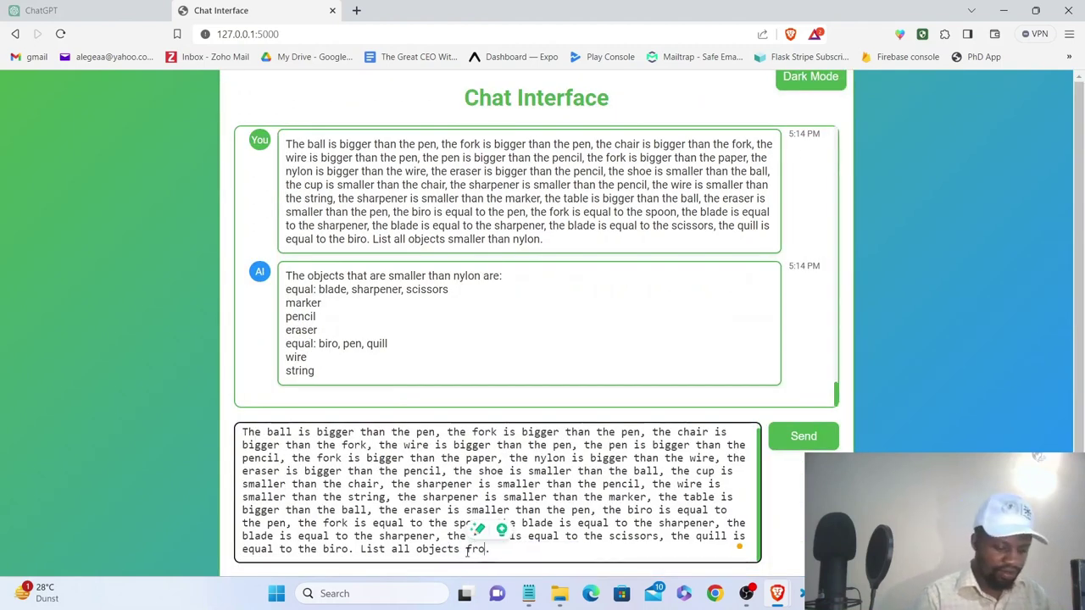
{"action": "type", "text": " smallest to "}
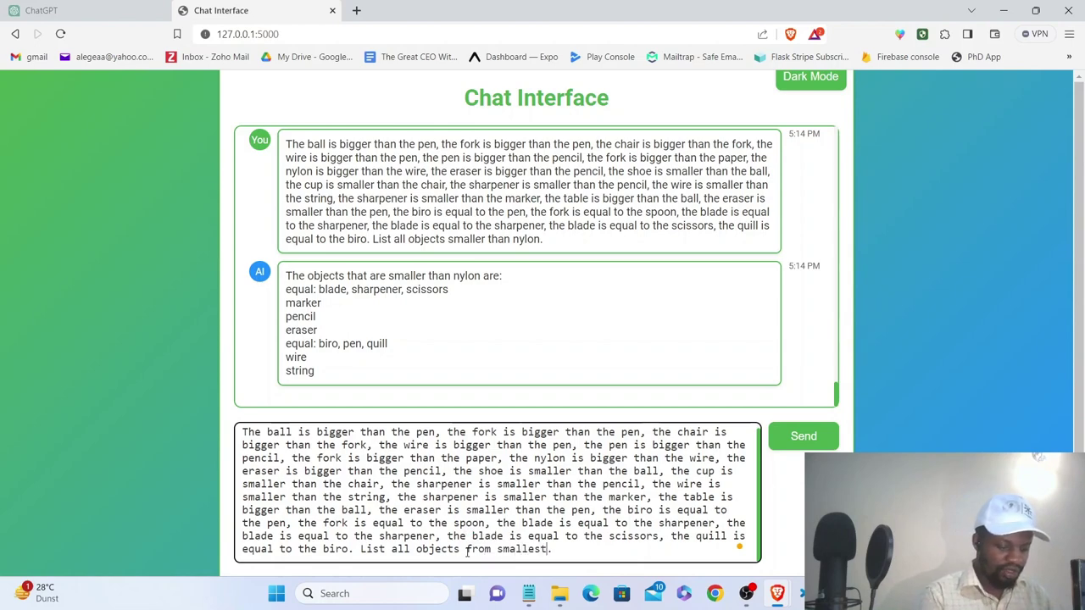
{"action": "type", "text": "biggest."}
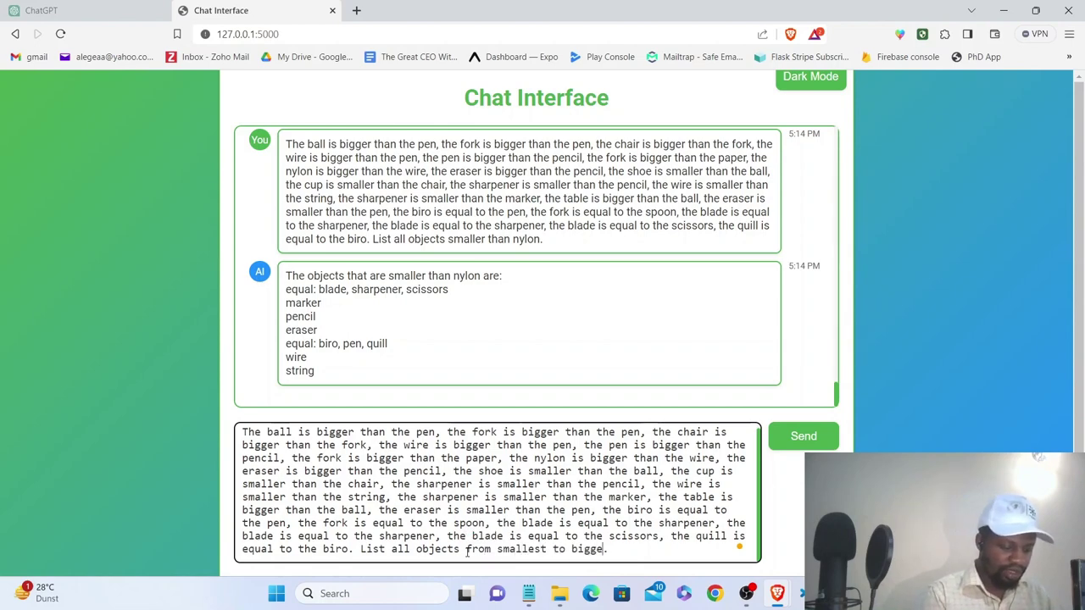
{"action": "key", "text": "Return"}
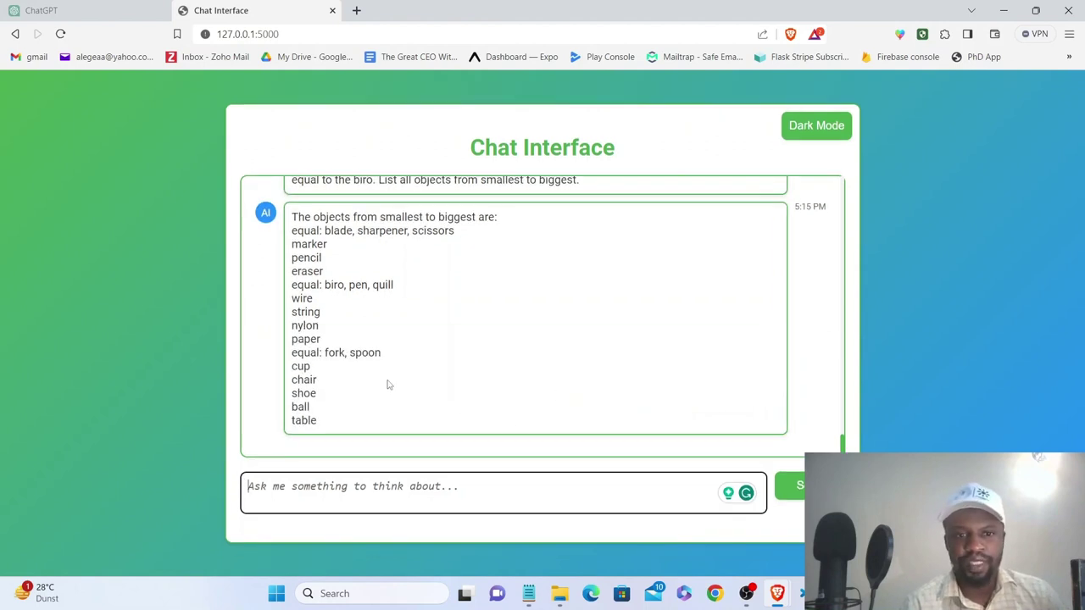
Step: Compare the Chat Interface's smaller-than-nylon list with its full smallest-to-biggest order and with ChatGPT's smaller-than-nylon list
{"action": "scroll", "coordinate": [345, 405], "scroll_direction": "up", "scroll_amount": 1}
{"action": "scroll", "coordinate": [316, 404], "scroll_direction": "up", "scroll_amount": 3}
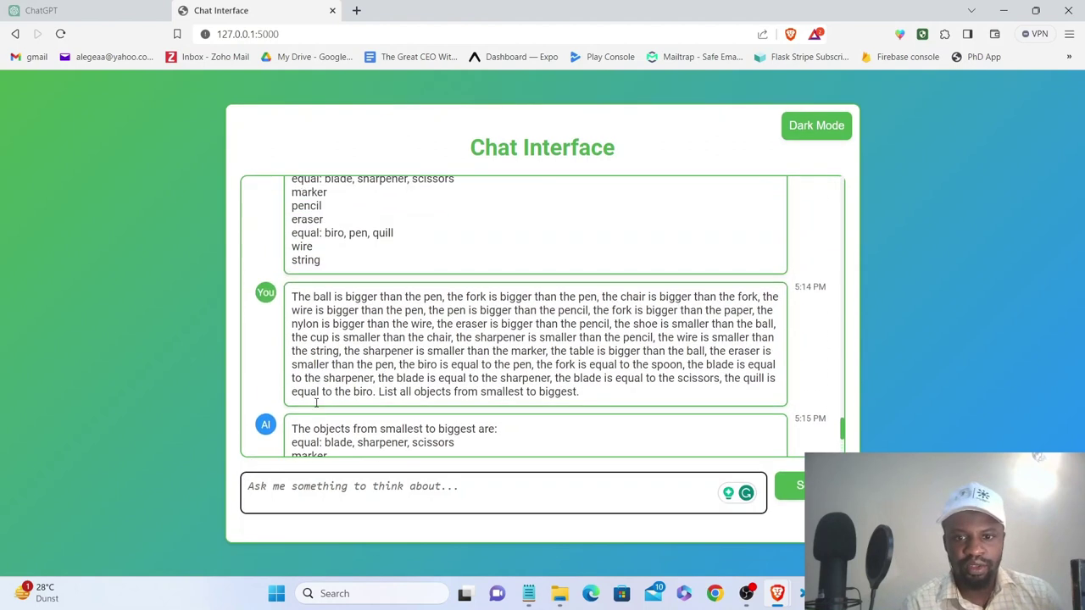
{"action": "scroll", "coordinate": [317, 404], "scroll_direction": "down", "scroll_amount": 3}
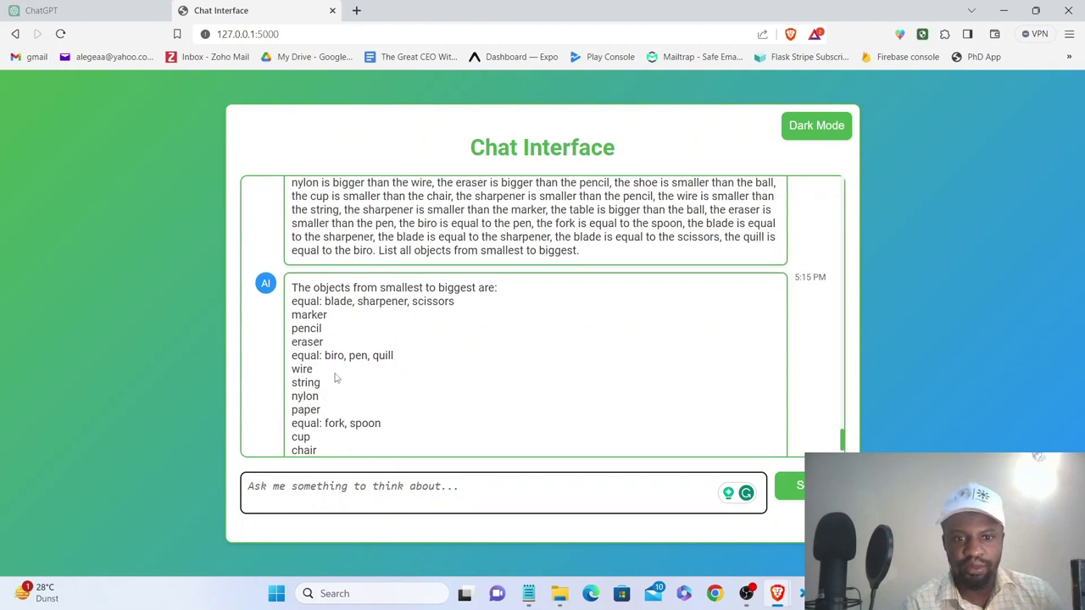
{"action": "scroll", "coordinate": [335, 378], "scroll_direction": "up", "scroll_amount": 2}
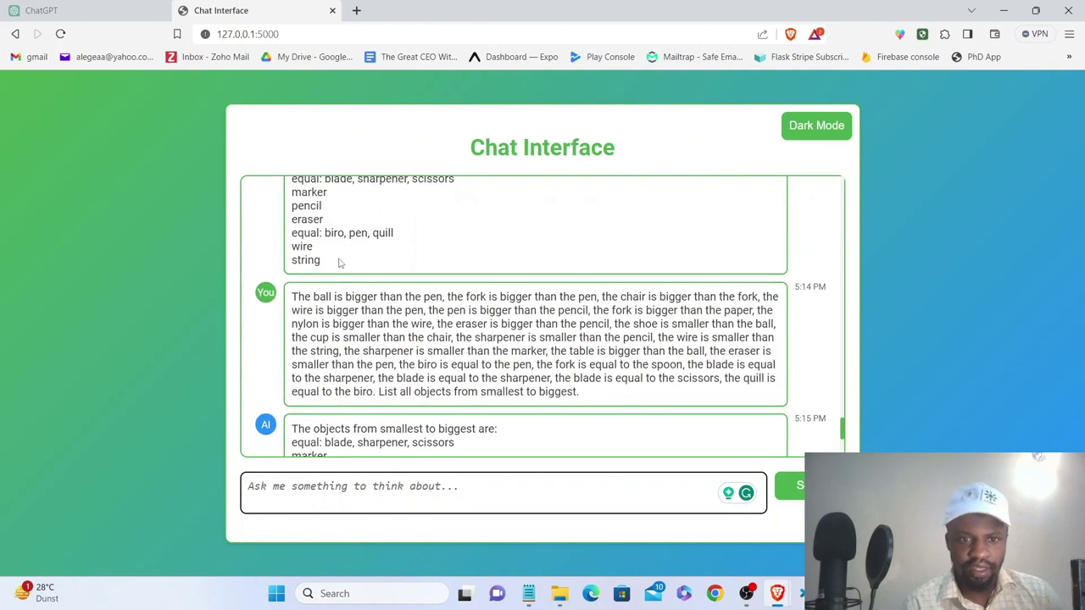
{"action": "scroll", "coordinate": [344, 297], "scroll_direction": "down", "scroll_amount": 2}
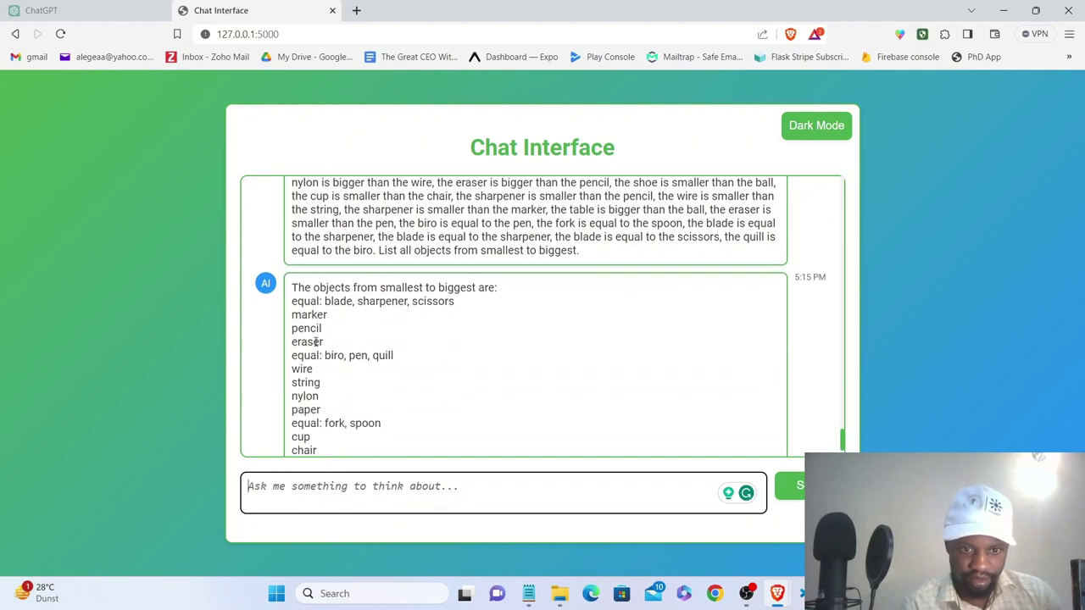
{"action": "scroll", "coordinate": [318, 323], "scroll_direction": "up", "scroll_amount": 3}
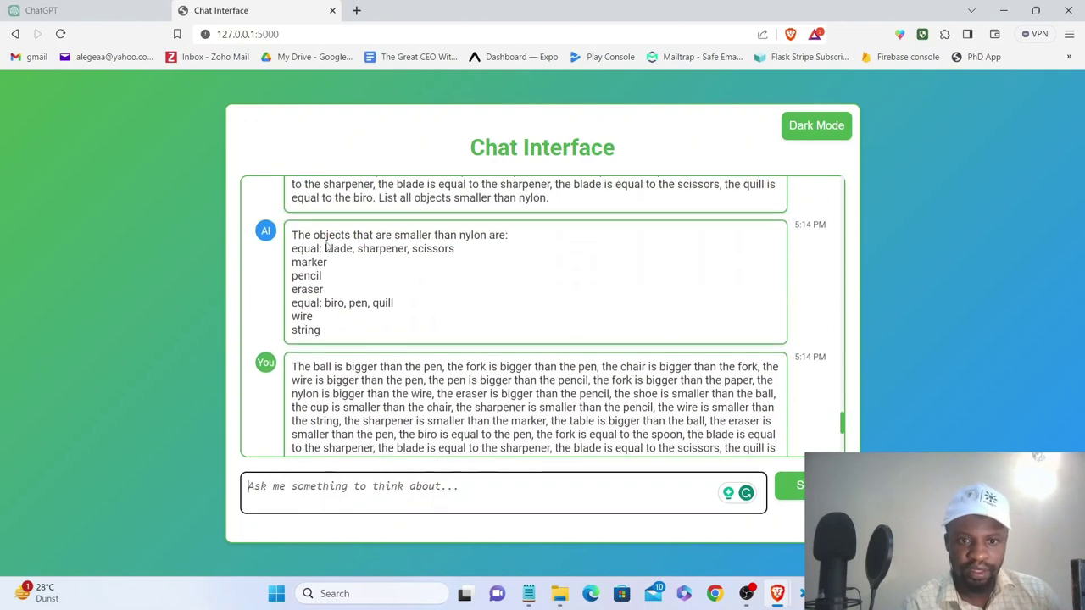
{"action": "scroll", "coordinate": [429, 302], "scroll_direction": "down", "scroll_amount": 3}
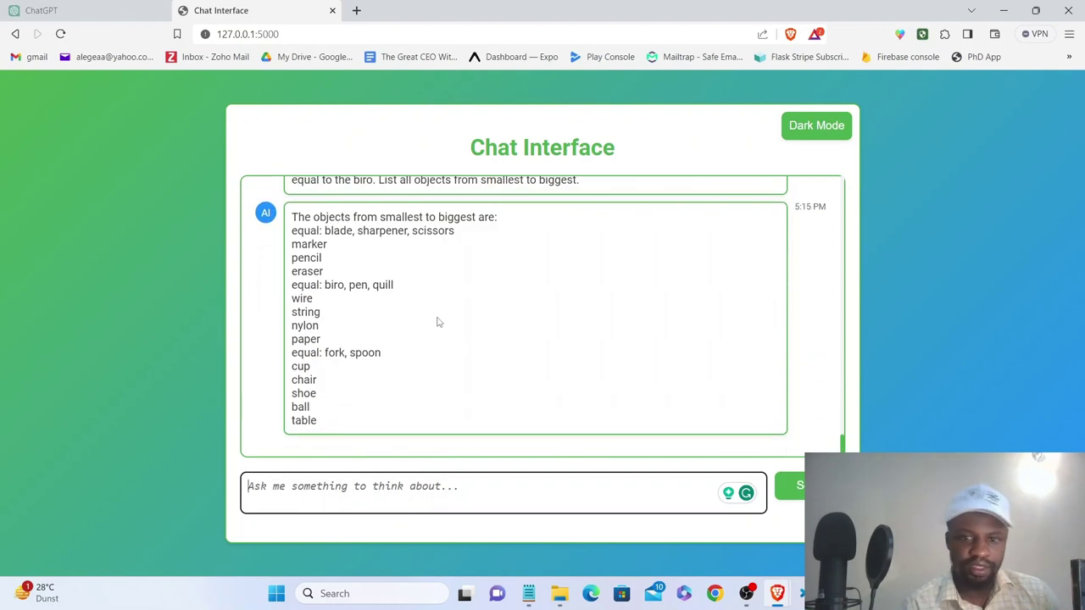
{"action": "left_click", "coordinate": [98, 8]}
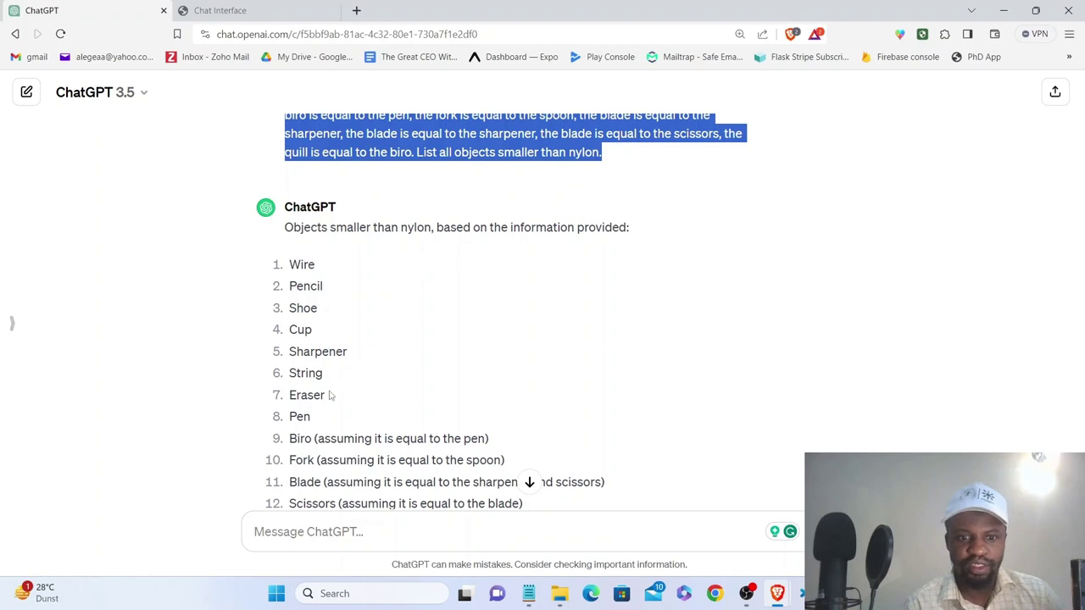
{"action": "scroll", "coordinate": [330, 396], "scroll_direction": "down", "scroll_amount": 1}
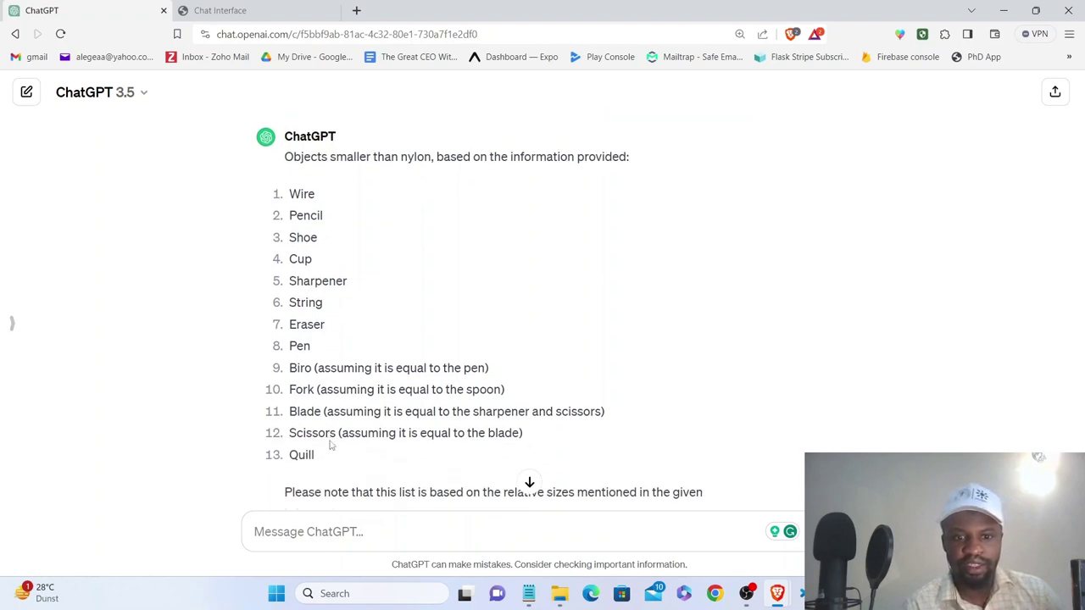
{"action": "left_click", "coordinate": [222, 10]}
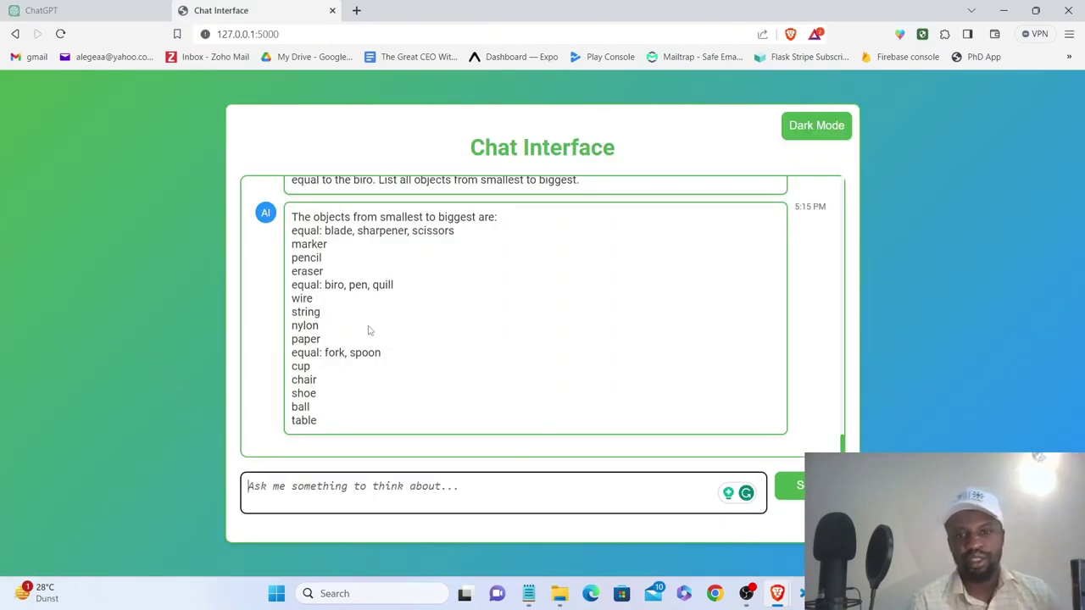